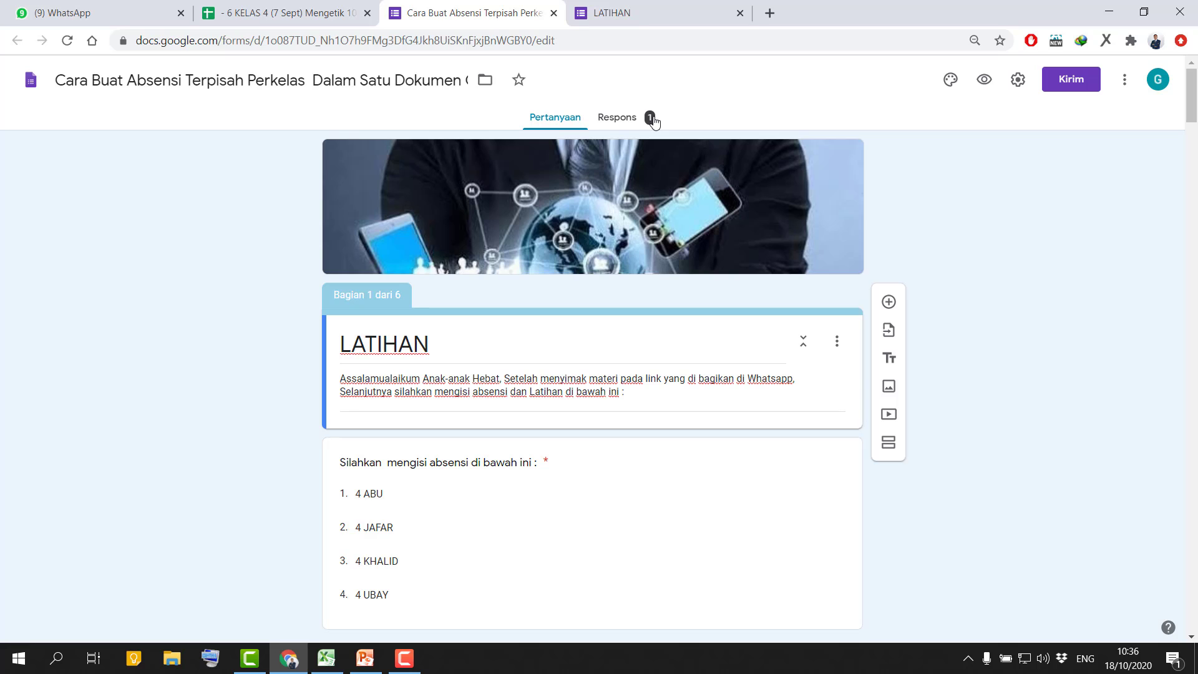
In the LATIHAN response form, choose 4 JAFAR as the attendance class and continue to the class section.
click(641, 15)
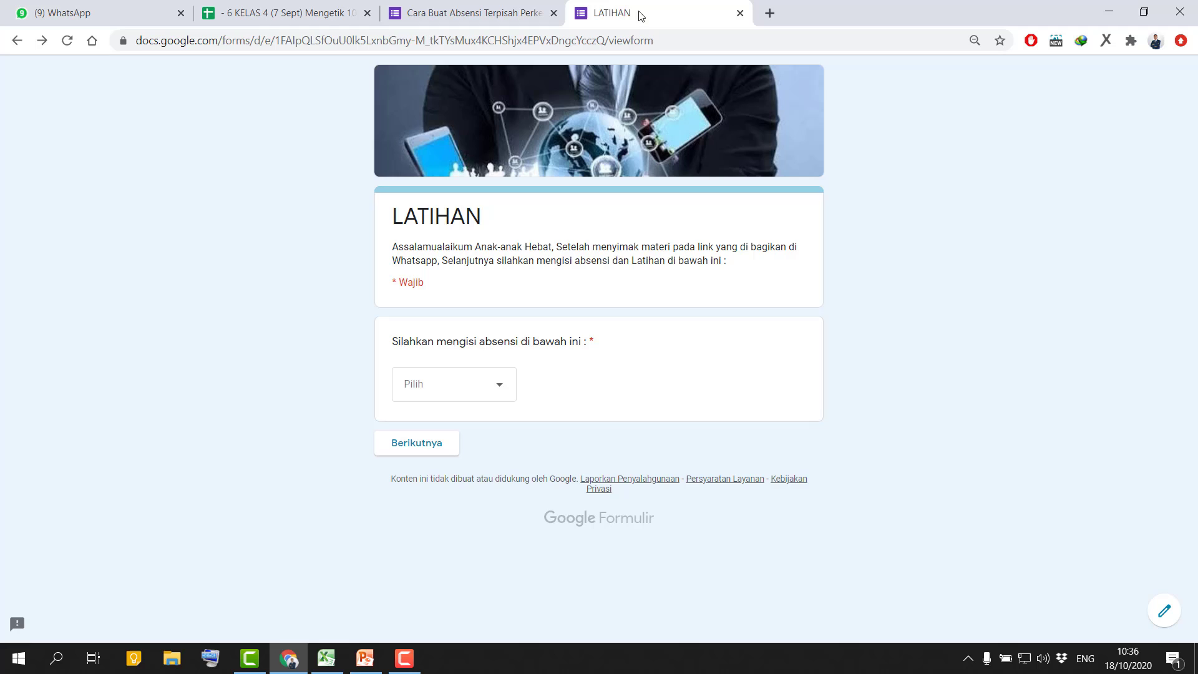
click(501, 387)
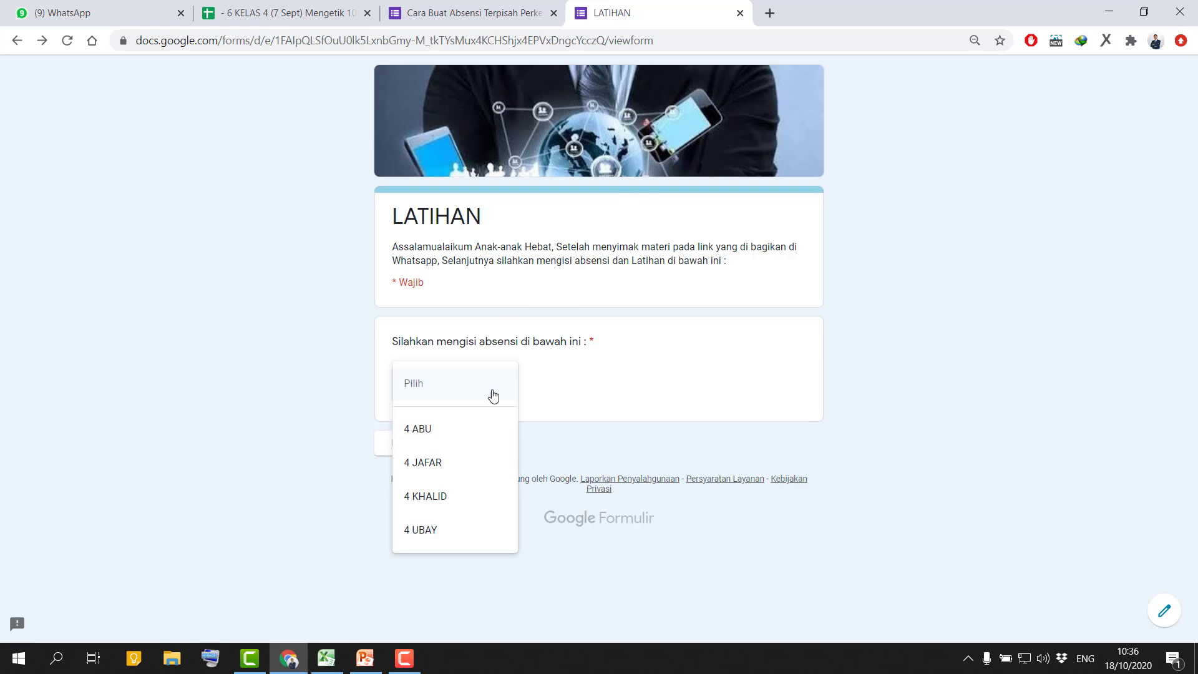
click(441, 465)
click(564, 574)
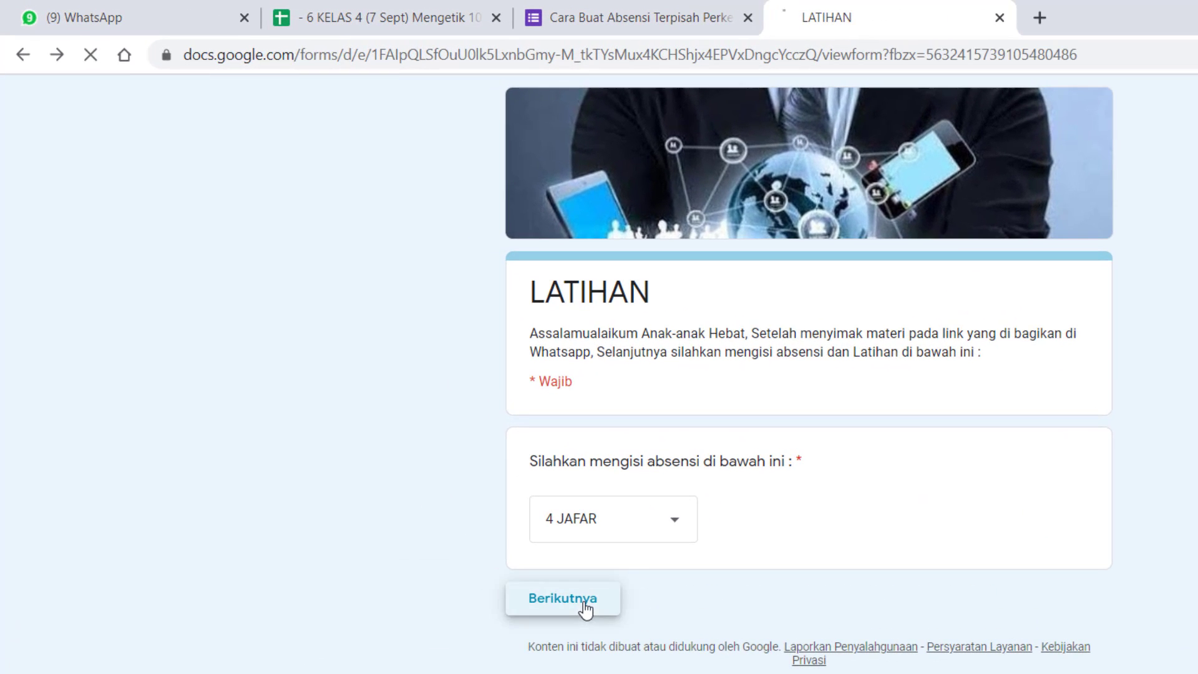
Select the student's full name, entry 25, from the Nama Lengkap list in the 4 JAFAR section.
click(699, 531)
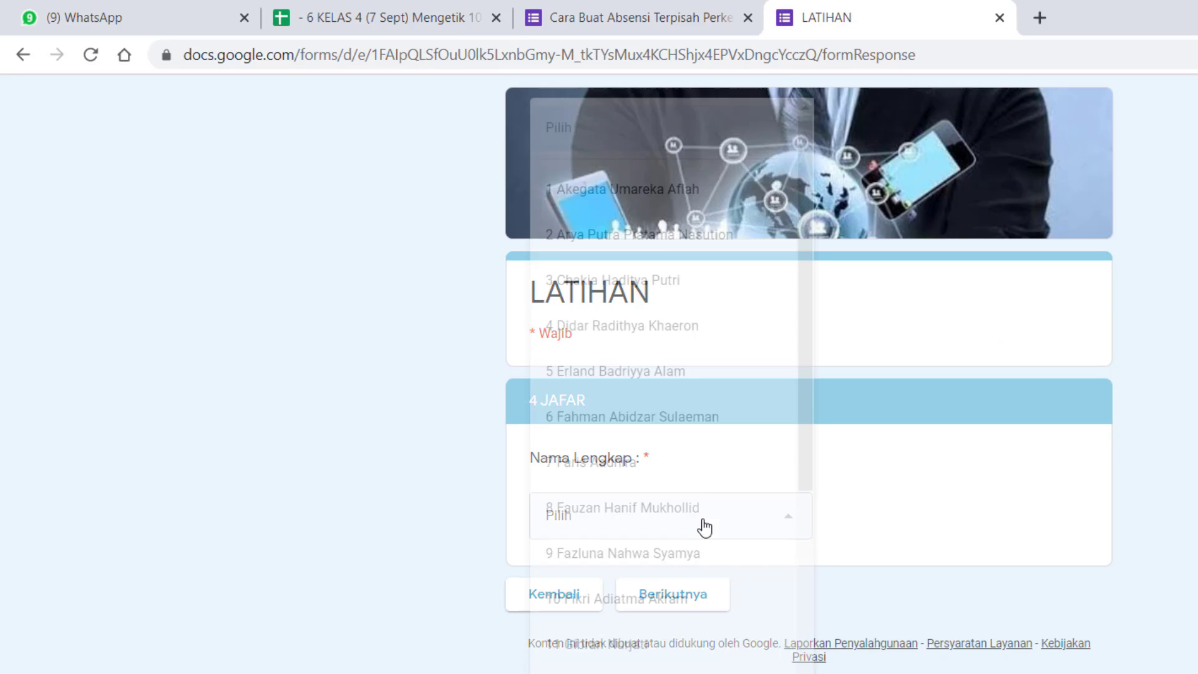
scroll(686, 649, down, 10)
scroll(692, 661, up, 10)
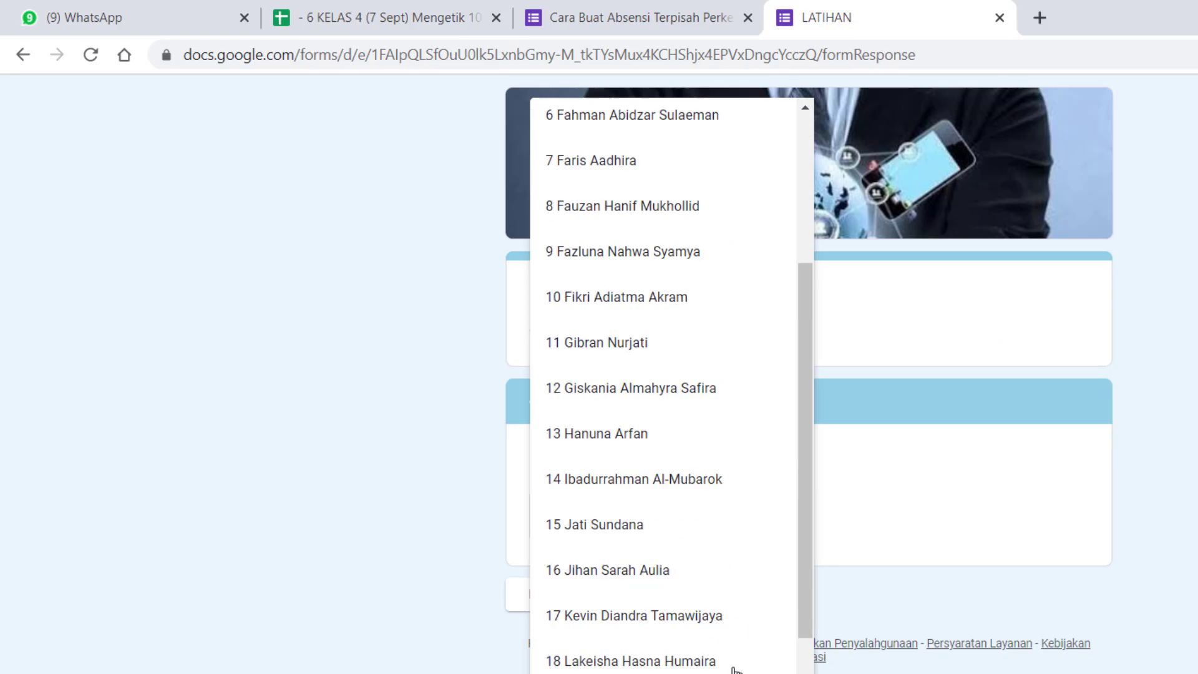
scroll(683, 430, down, 3)
scroll(683, 431, down, 8)
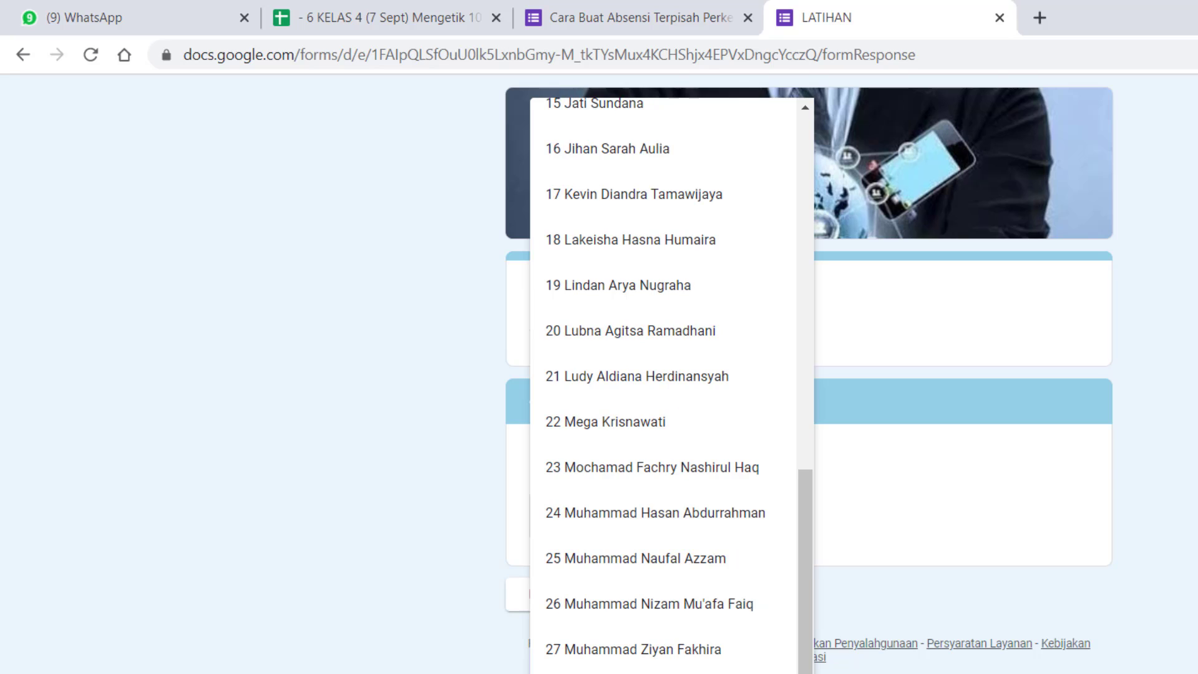
click(756, 575)
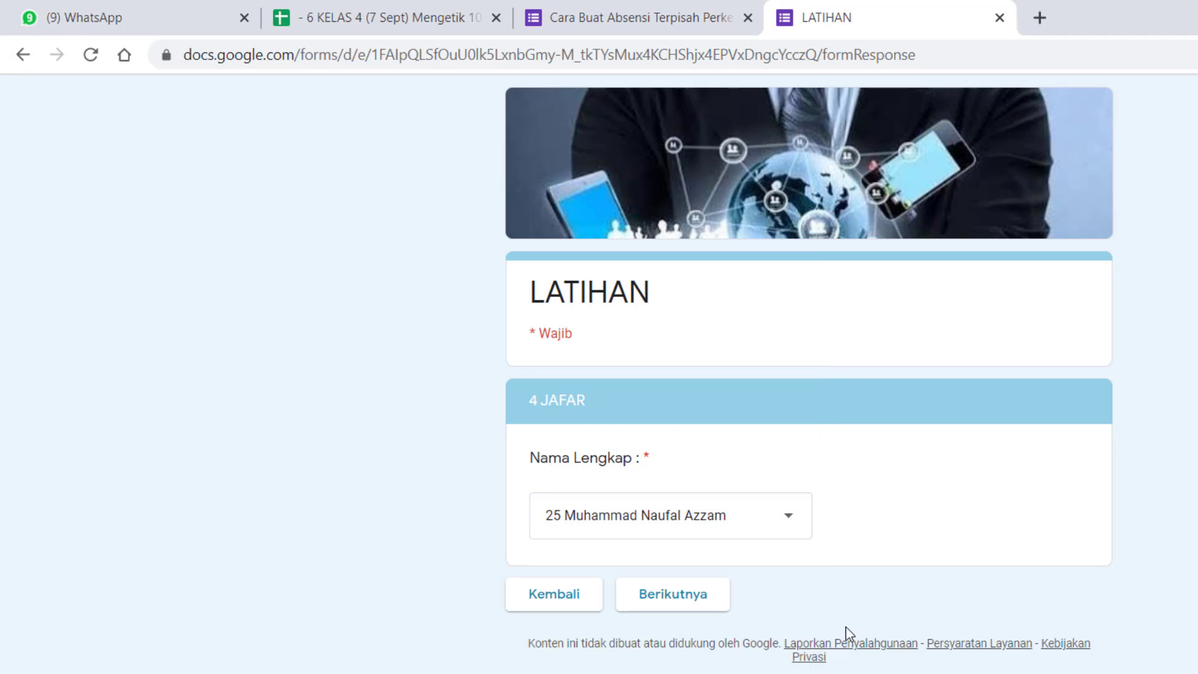
Continue to the SOAL UJIAN section, answer the first-president question with Soekarno and submit the form.
click(686, 602)
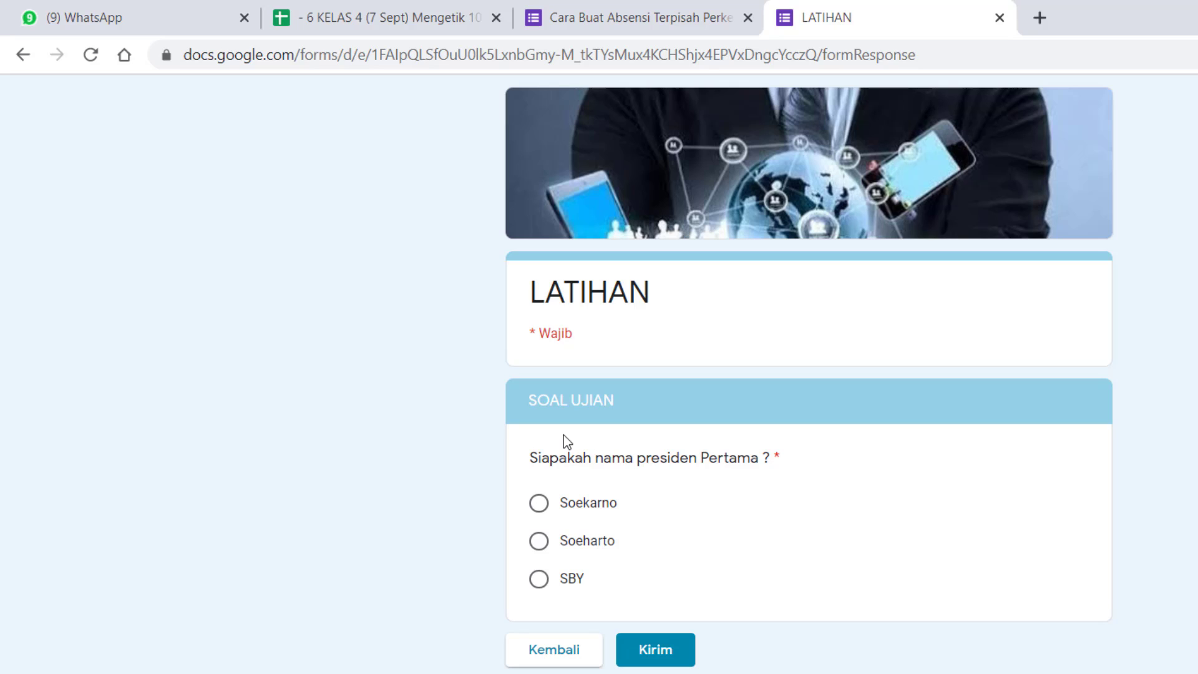
click(539, 503)
click(662, 654)
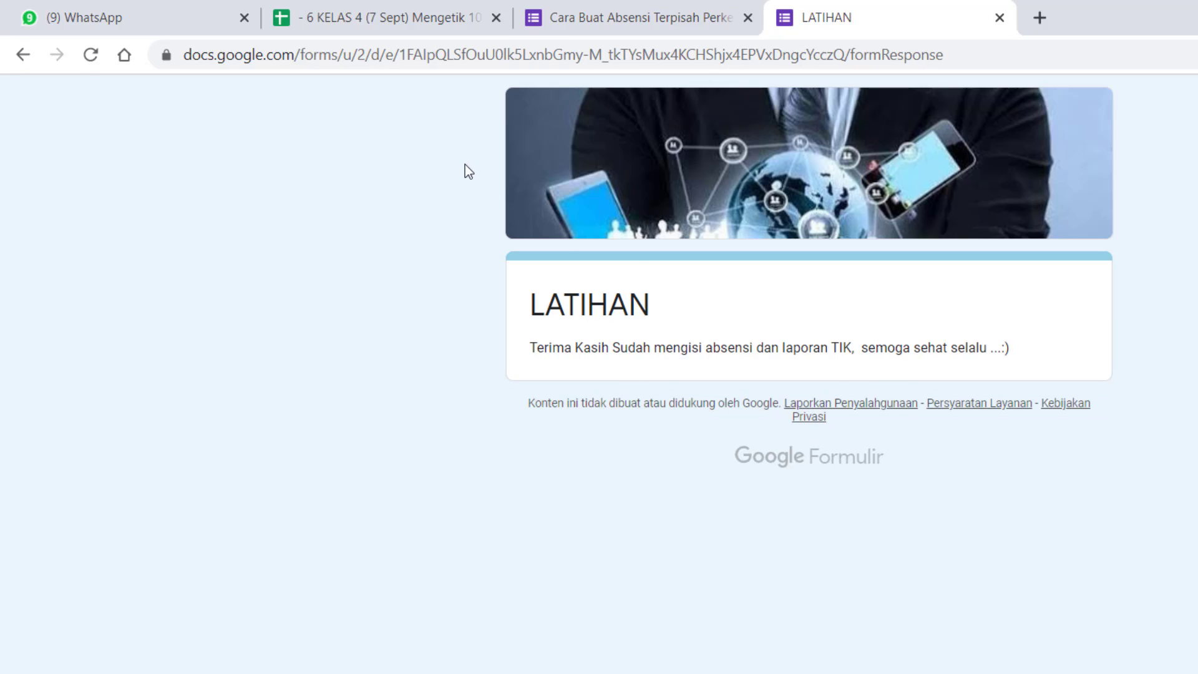
Switch to the form's response spreadsheet and examine the Nama Lengkap columns E to H for each class.
click(397, 23)
scroll(610, 323, up, 4)
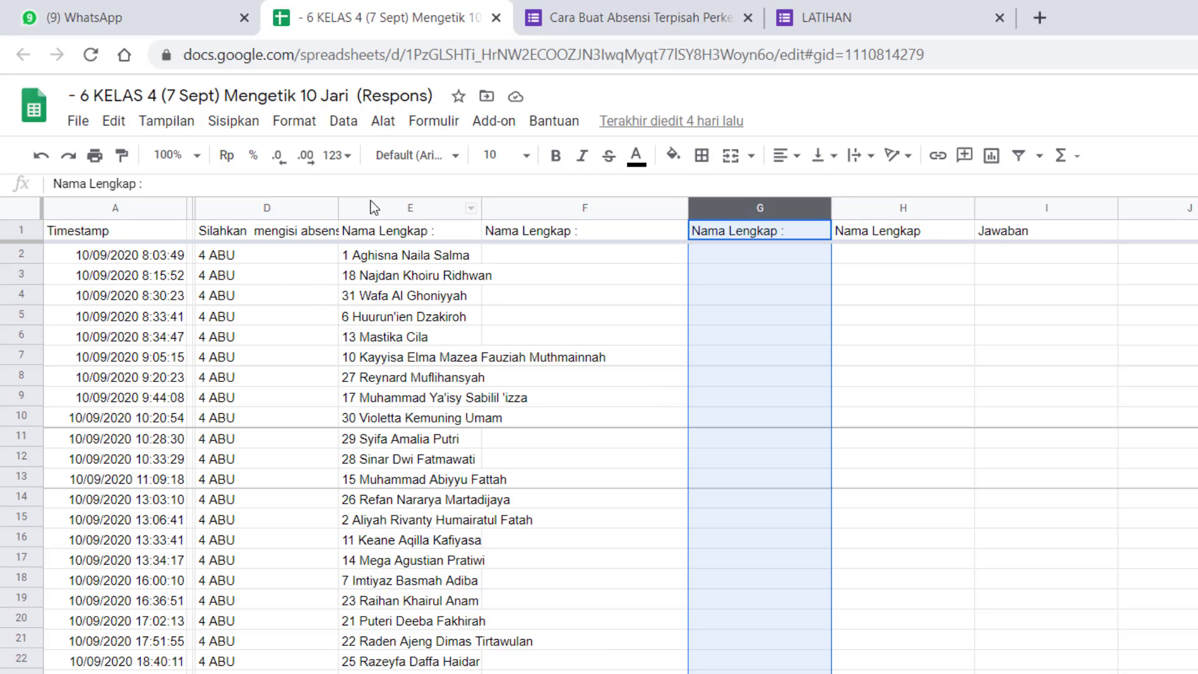
click(401, 212)
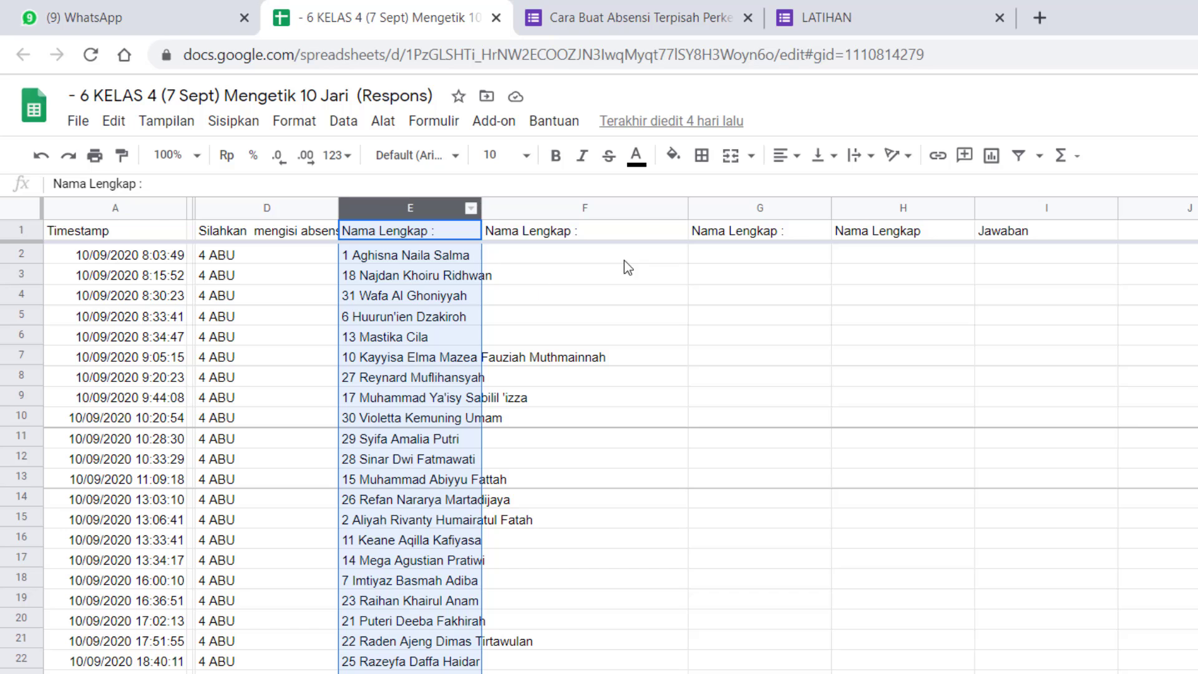
click(628, 212)
scroll(602, 458, down, 6)
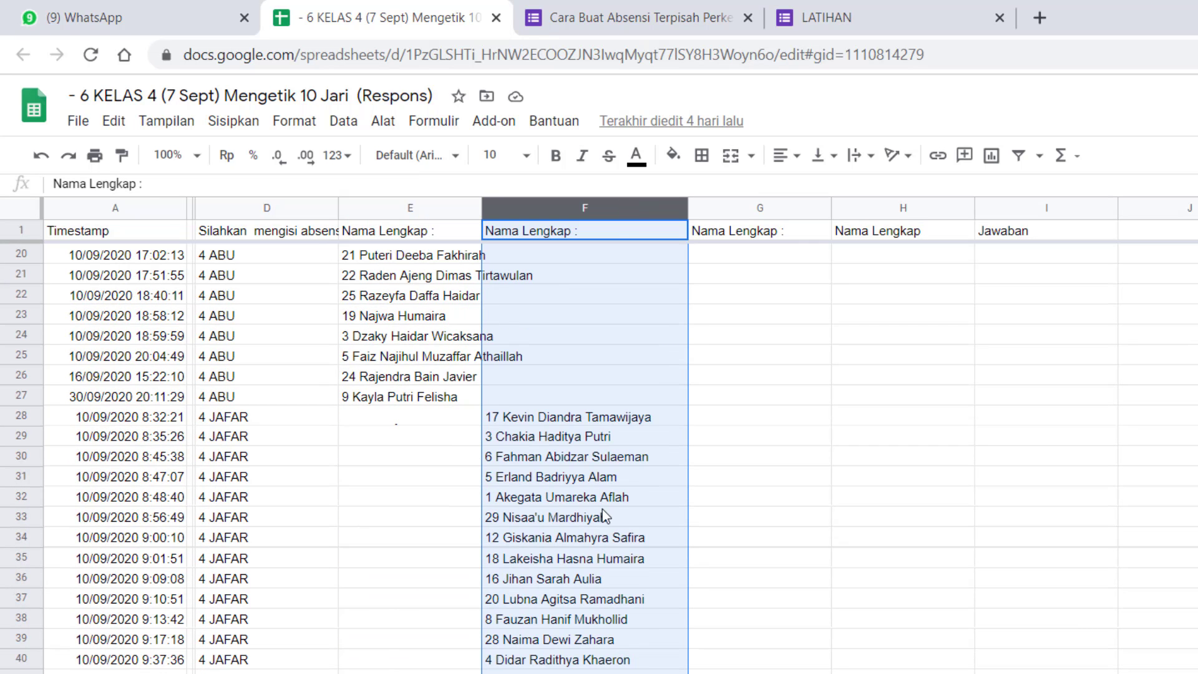
click(780, 205)
scroll(784, 309, down, 9)
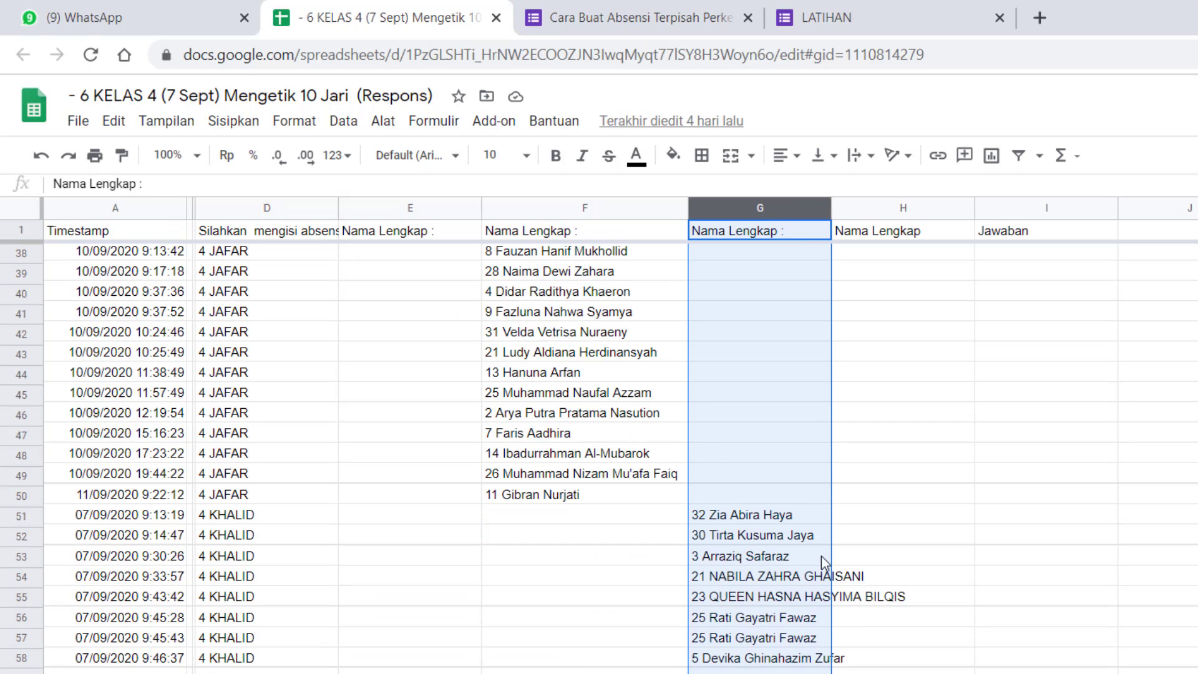
click(902, 206)
scroll(964, 484, down, 9)
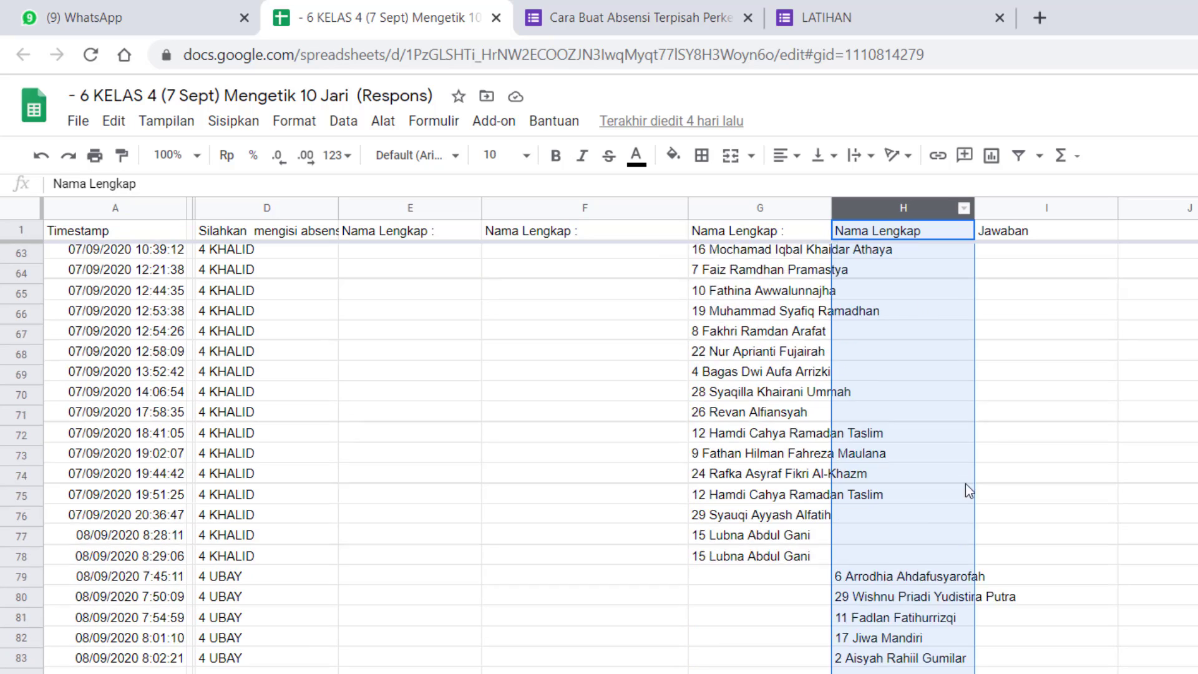
scroll(929, 541, down, 4)
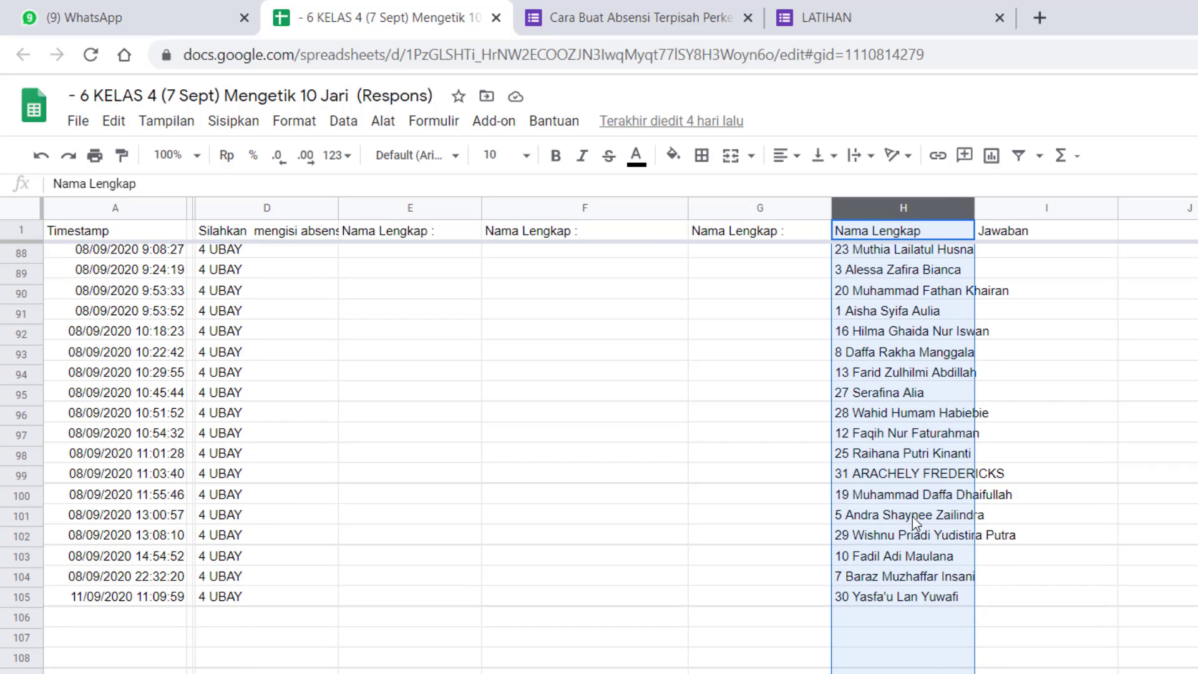
scroll(912, 515, up, 10)
scroll(898, 543, up, 18)
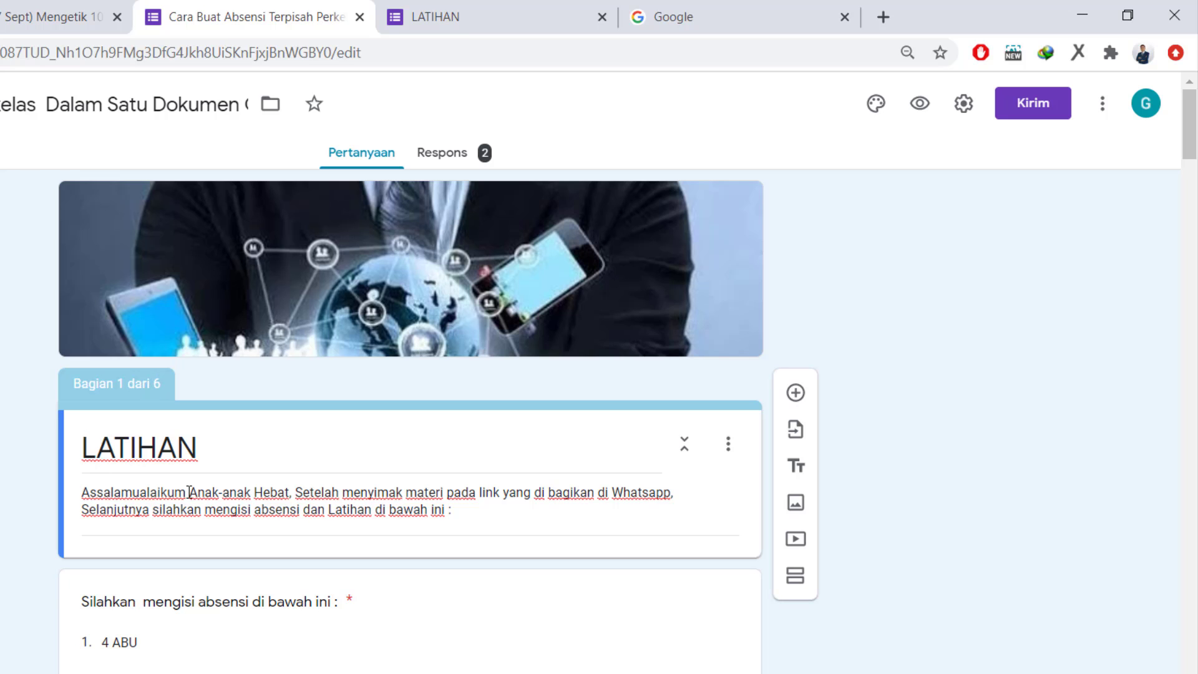
Review all six sections of the attendance form in the editor, from the class choice to SOAL UJIAN.
scroll(271, 539, down, 1)
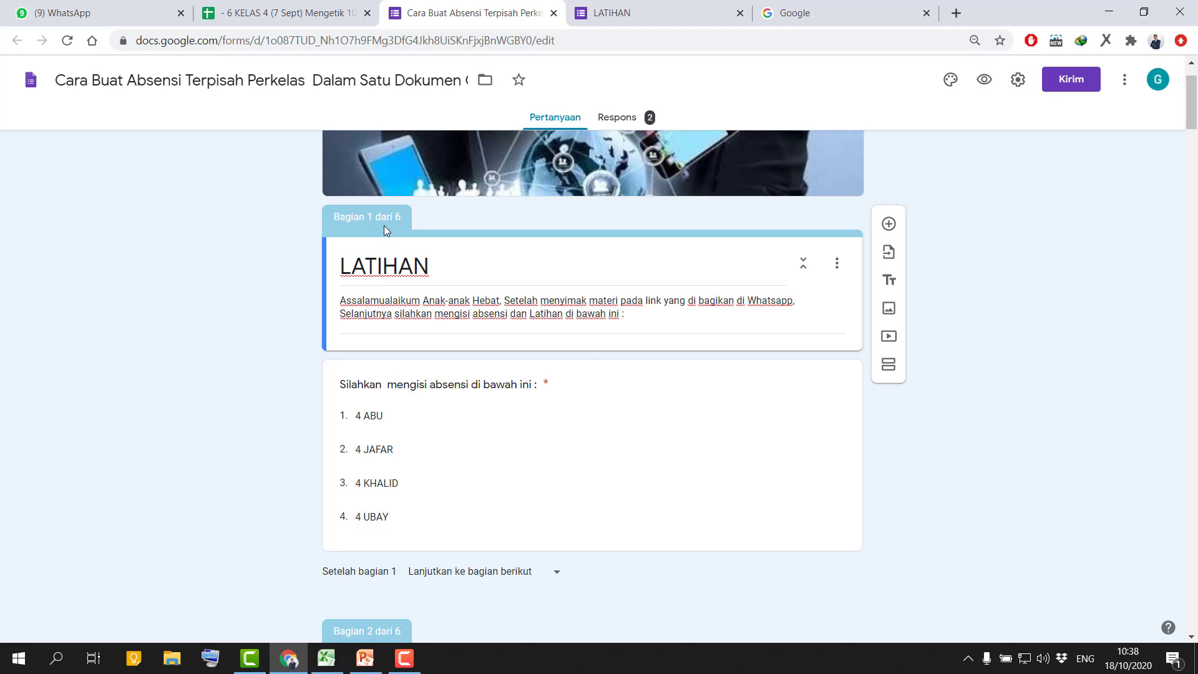
scroll(500, 414, down, 14)
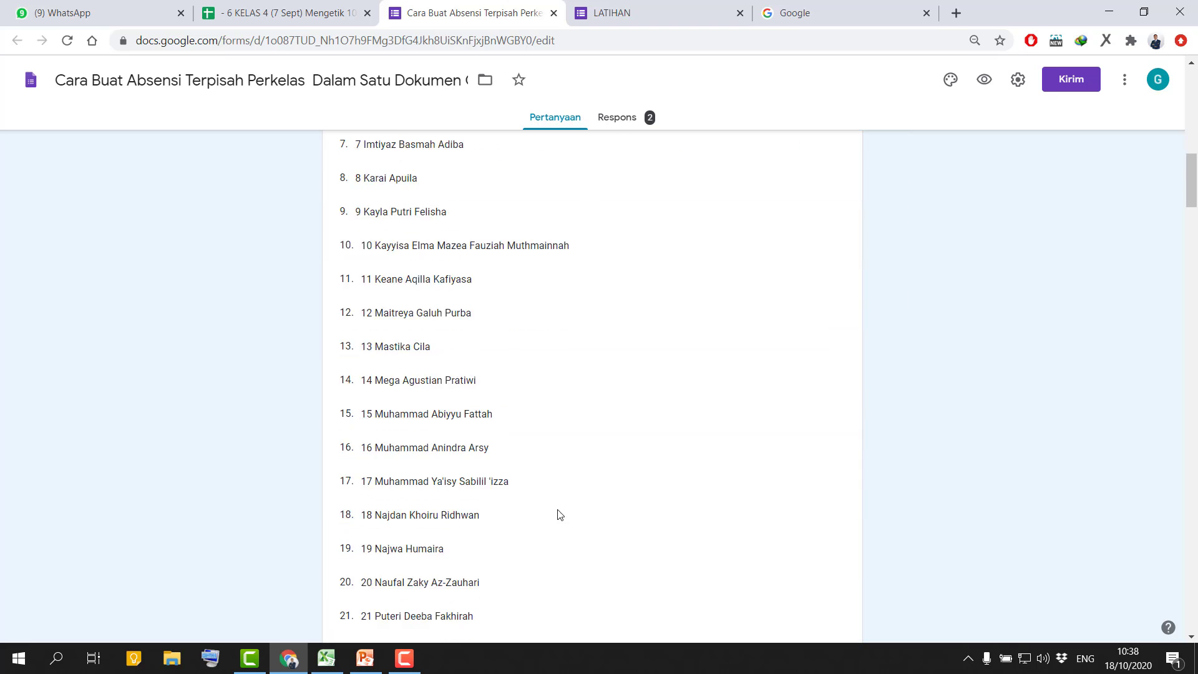
scroll(558, 515, down, 20)
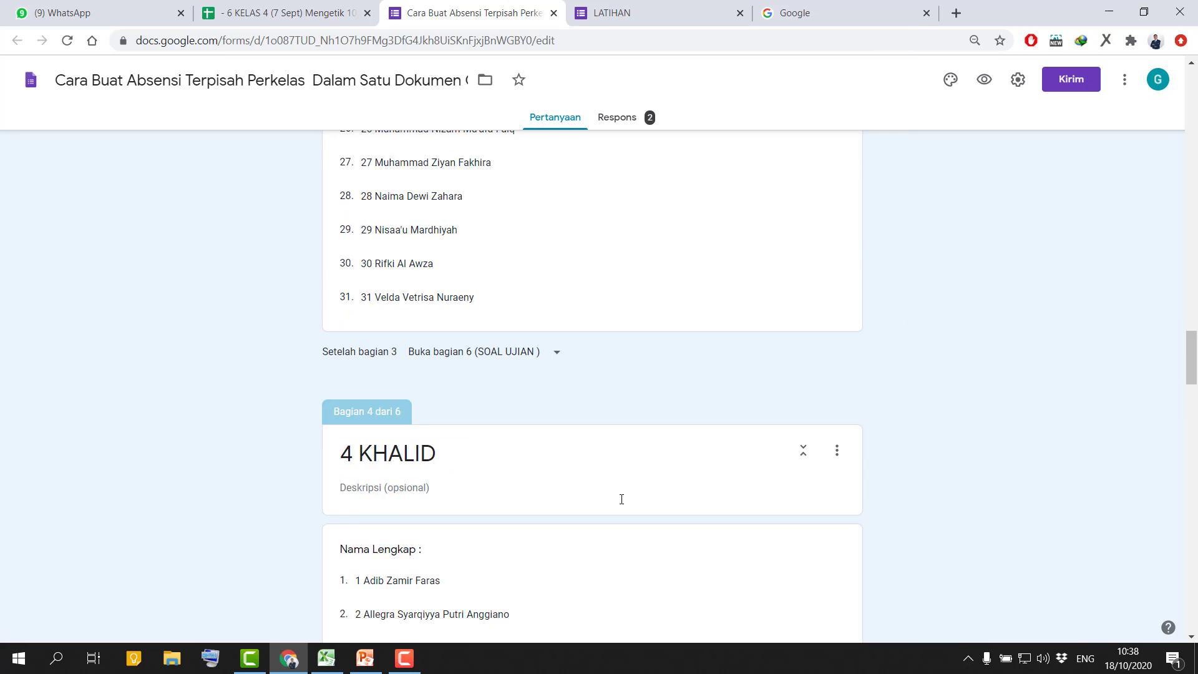
scroll(624, 498, down, 18)
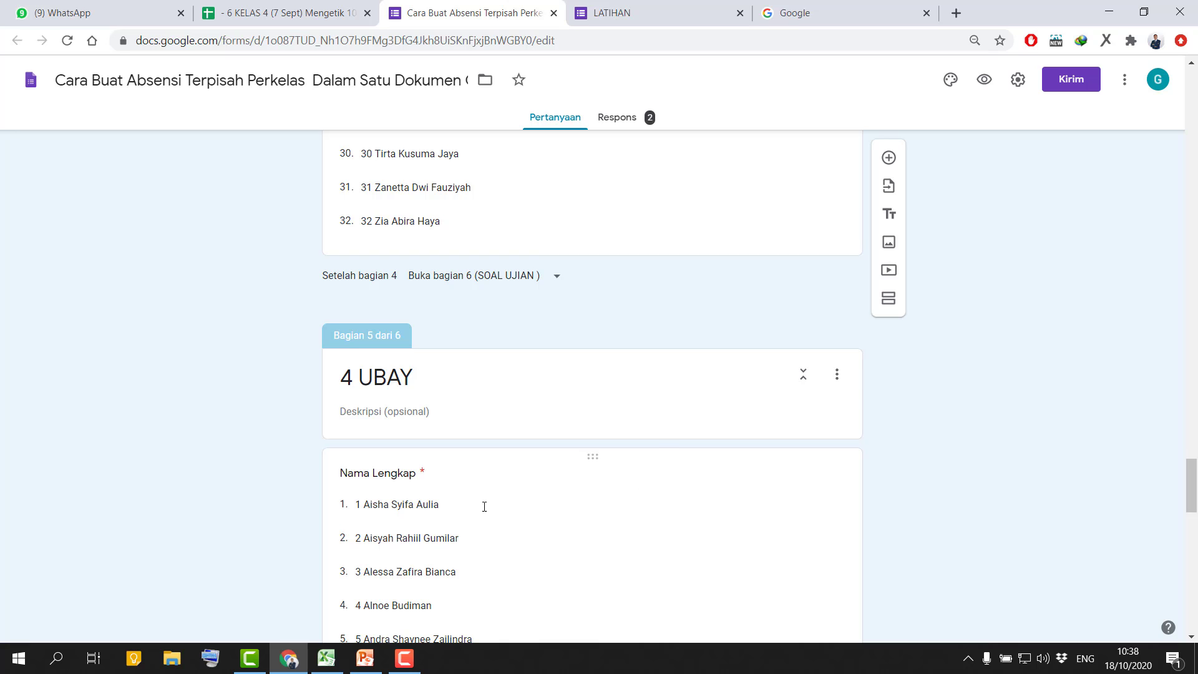
drag(1195, 475, 1194, 595)
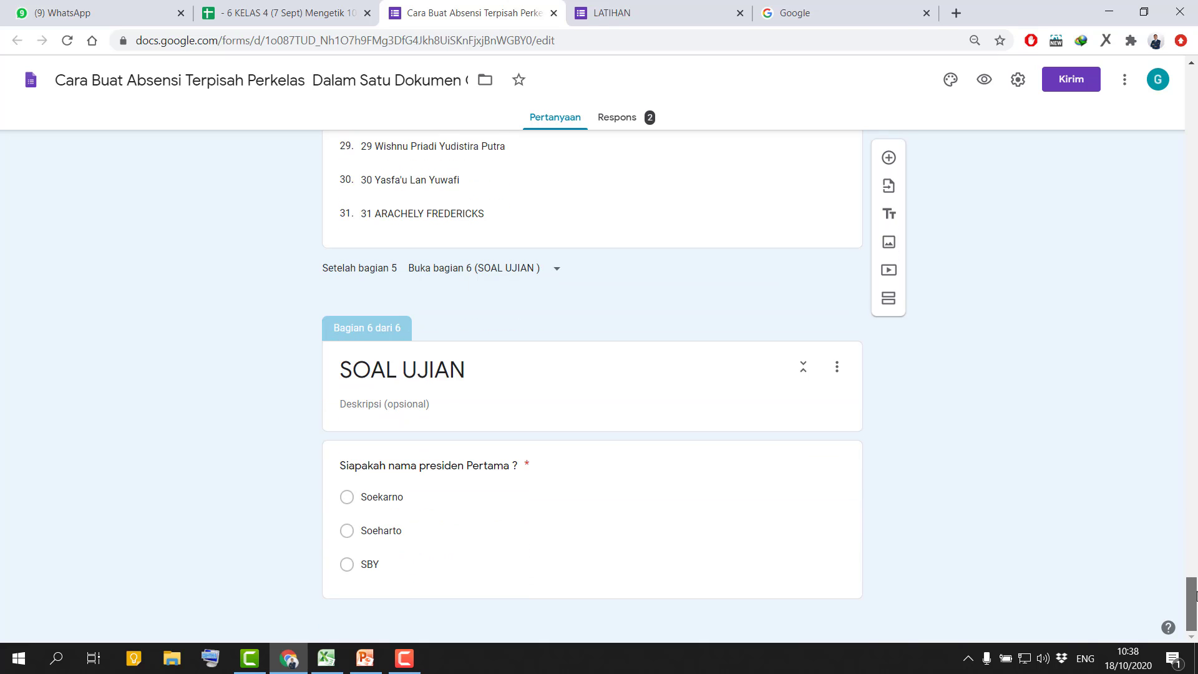
drag(1194, 594, 1195, 74)
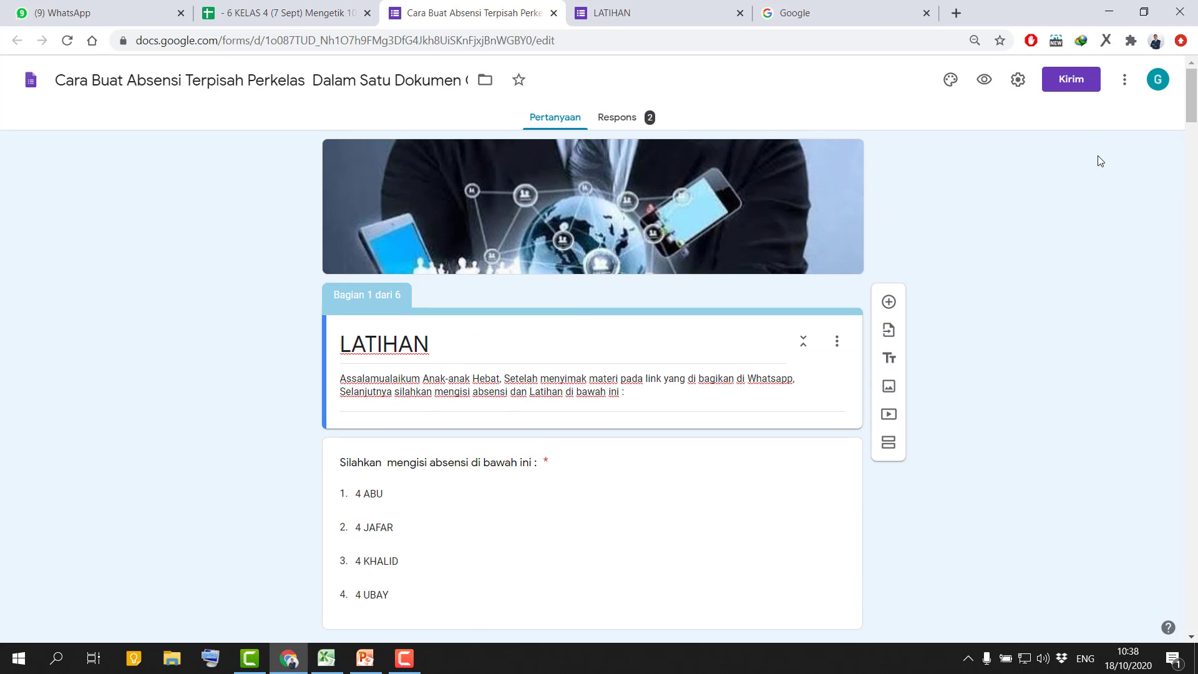
Switch to PowerPoint and present the SKEMA 1 slide to study the four-class flowchart, then end the show.
click(365, 658)
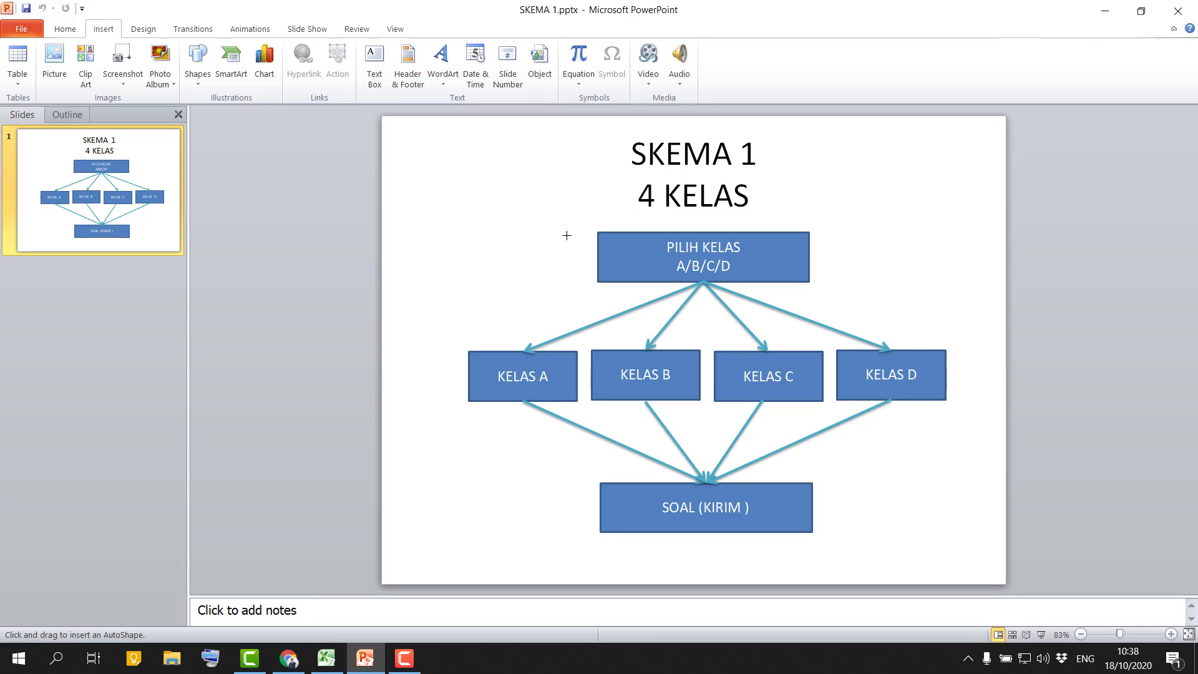
key(F5)
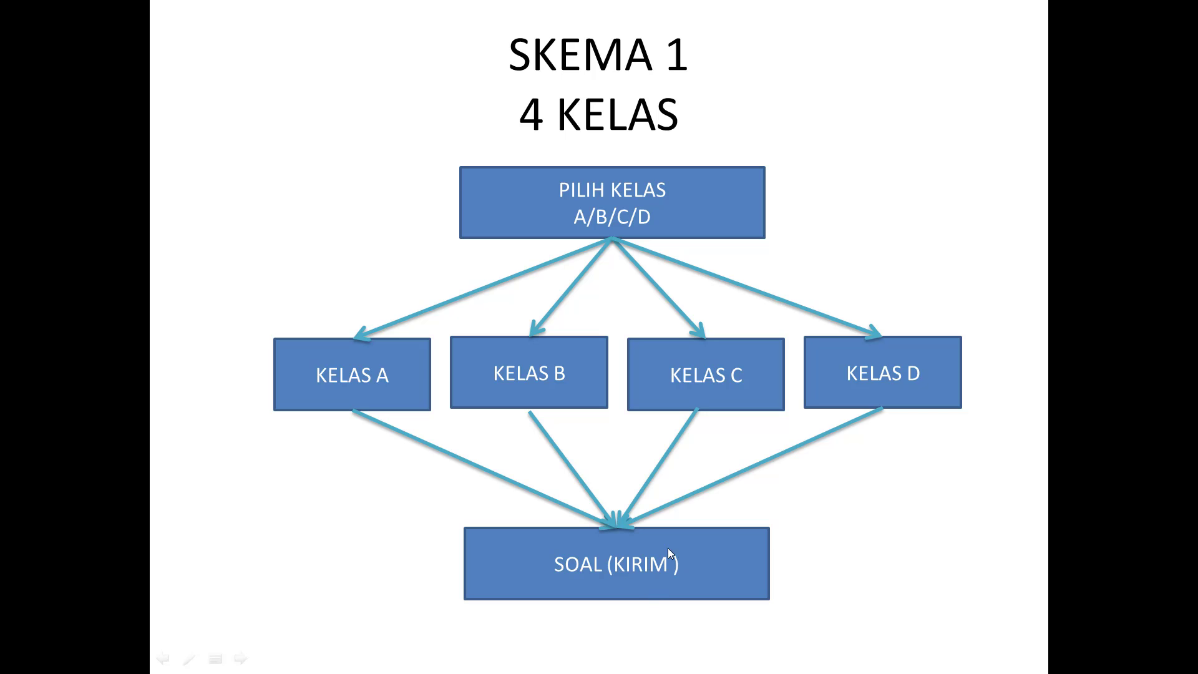
key(Escape)
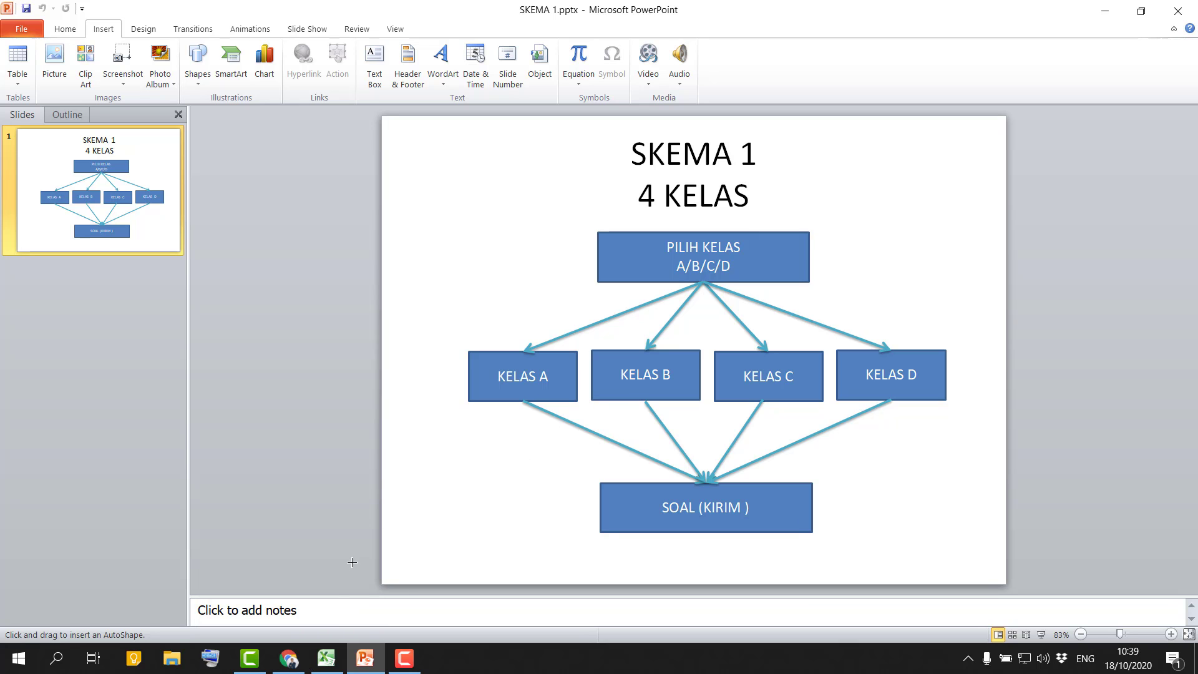
Switch to the Nama Absensi.xlsx workbook in Excel and examine the name lists for KELAS 4A, 4B, 4C and 4D.
mouse_move(293, 668)
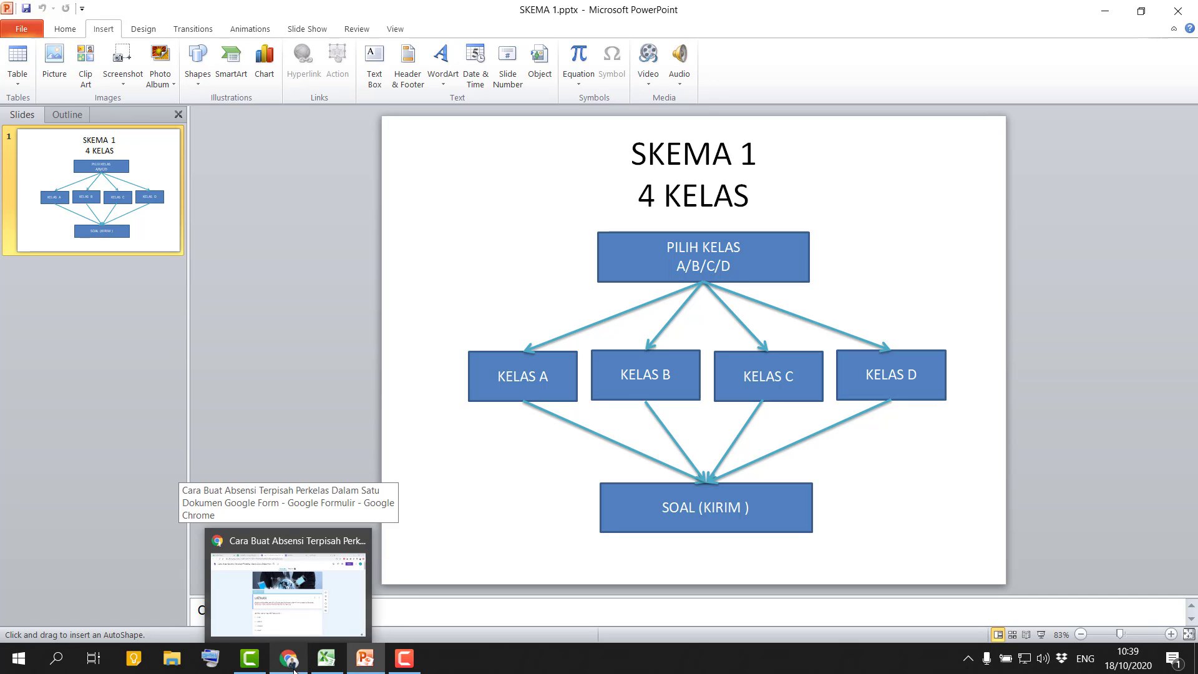
click(293, 571)
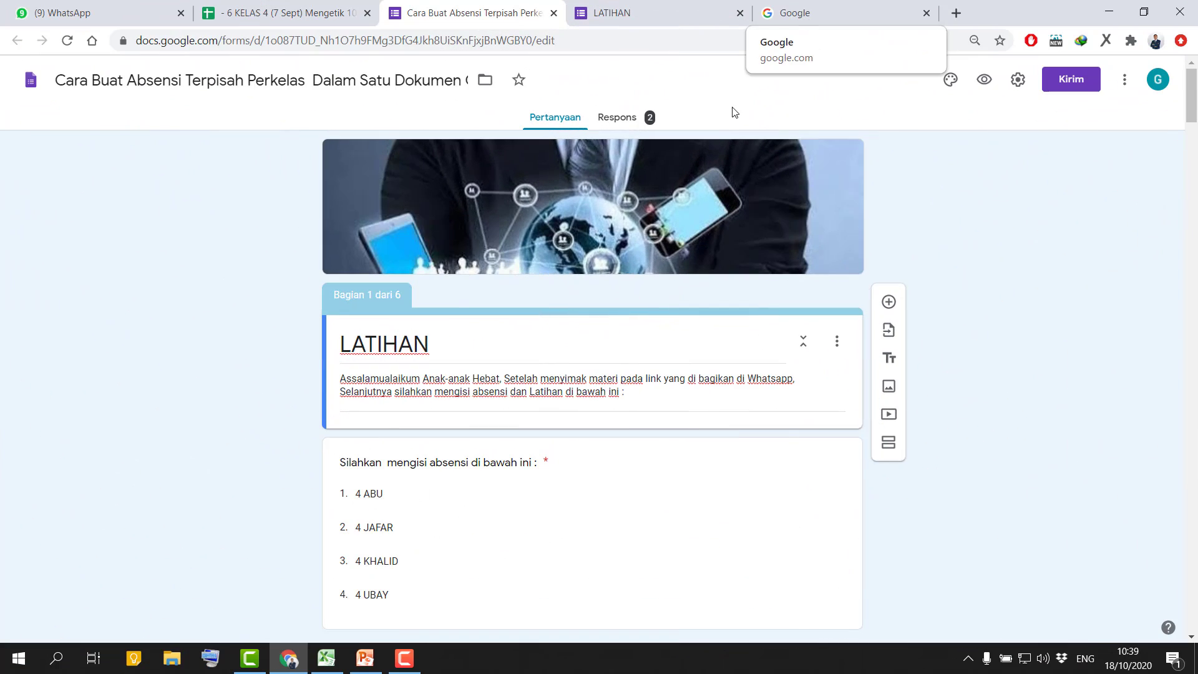
click(330, 667)
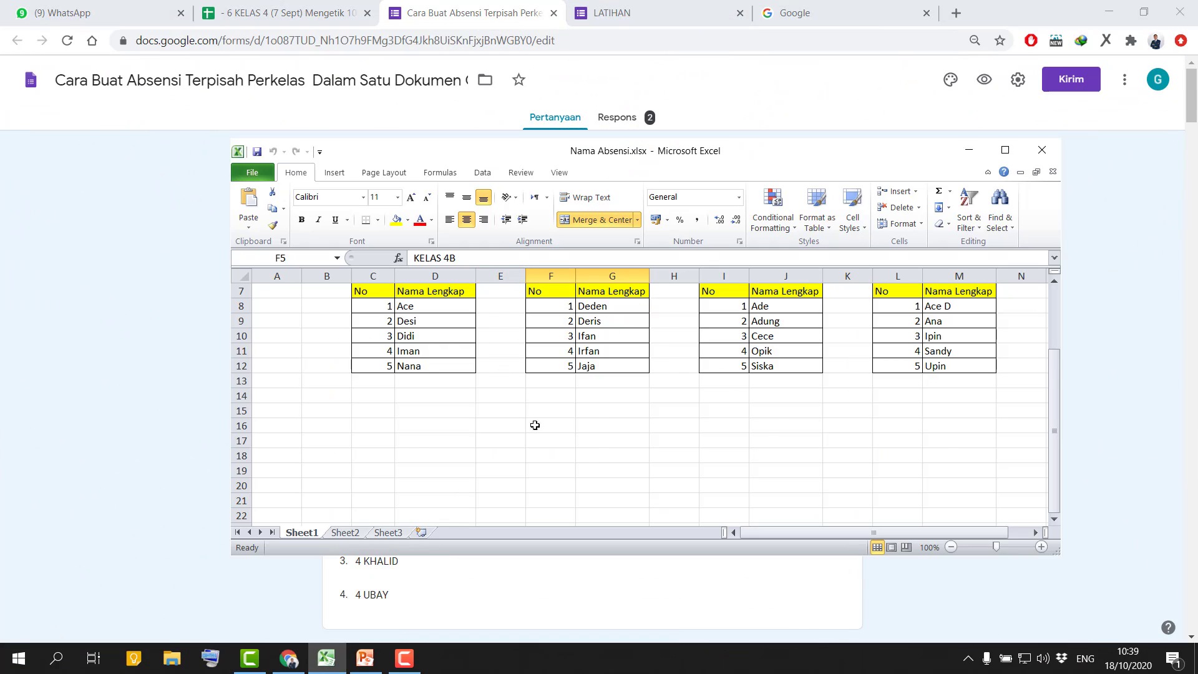
scroll(537, 421, up, 2)
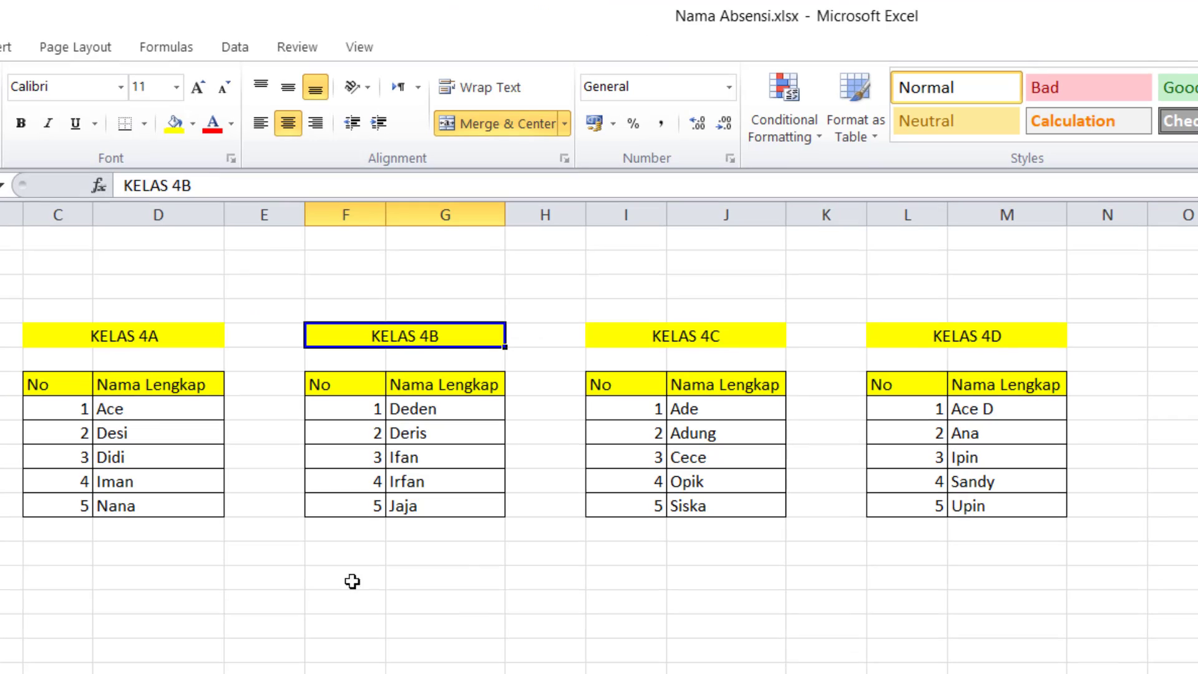
scroll(155, 412, up, 2)
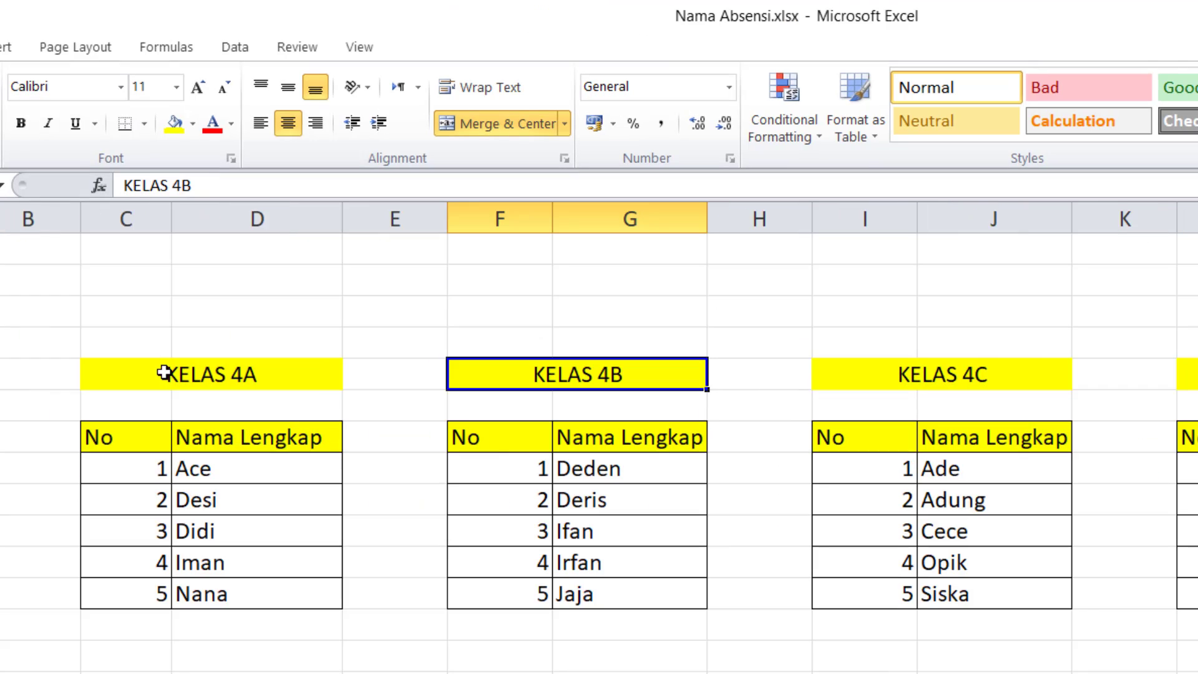
click(316, 376)
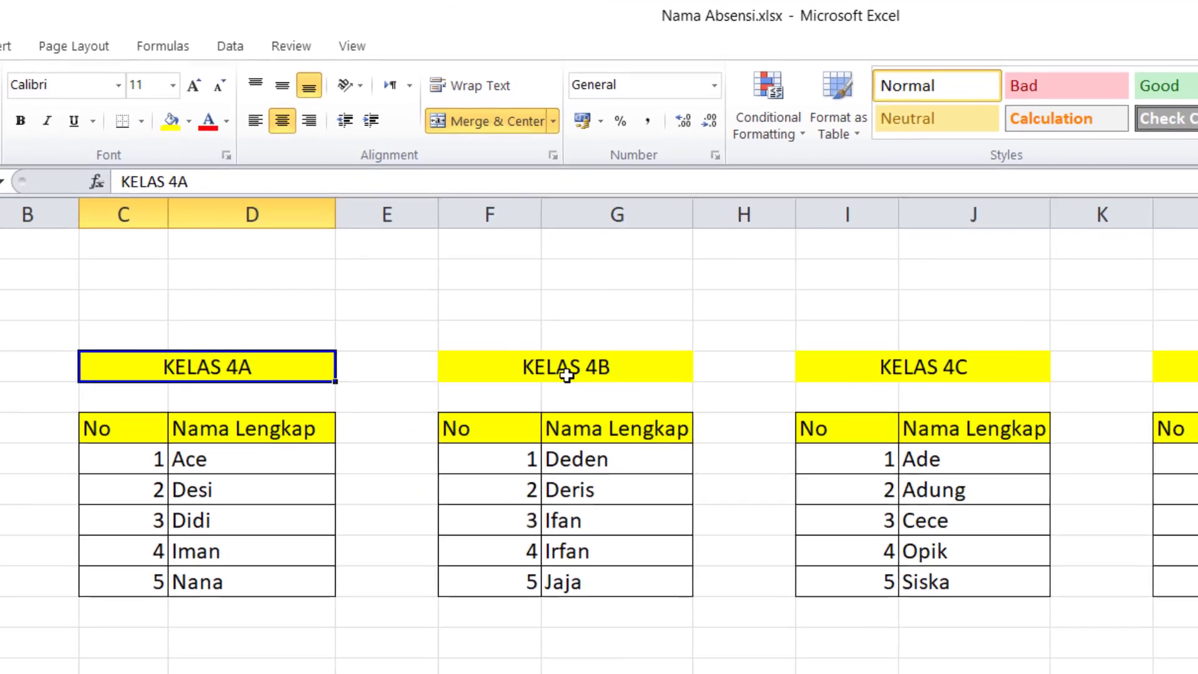
click(577, 375)
click(902, 375)
click(1091, 310)
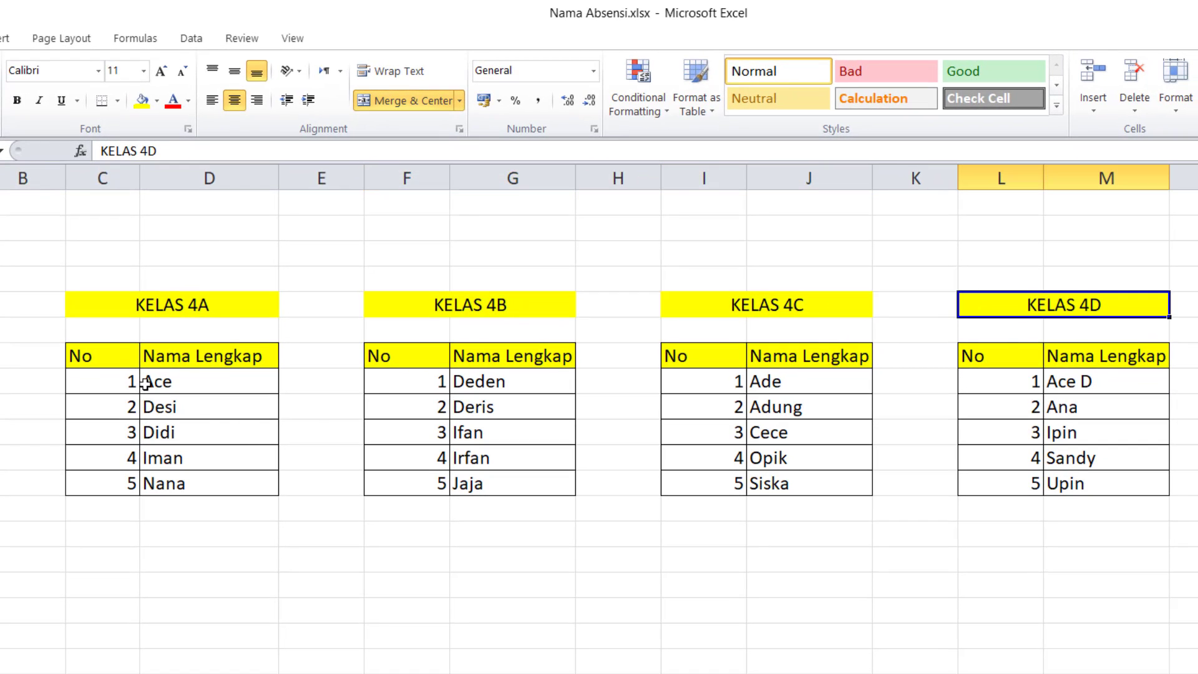
drag(109, 353, 192, 484)
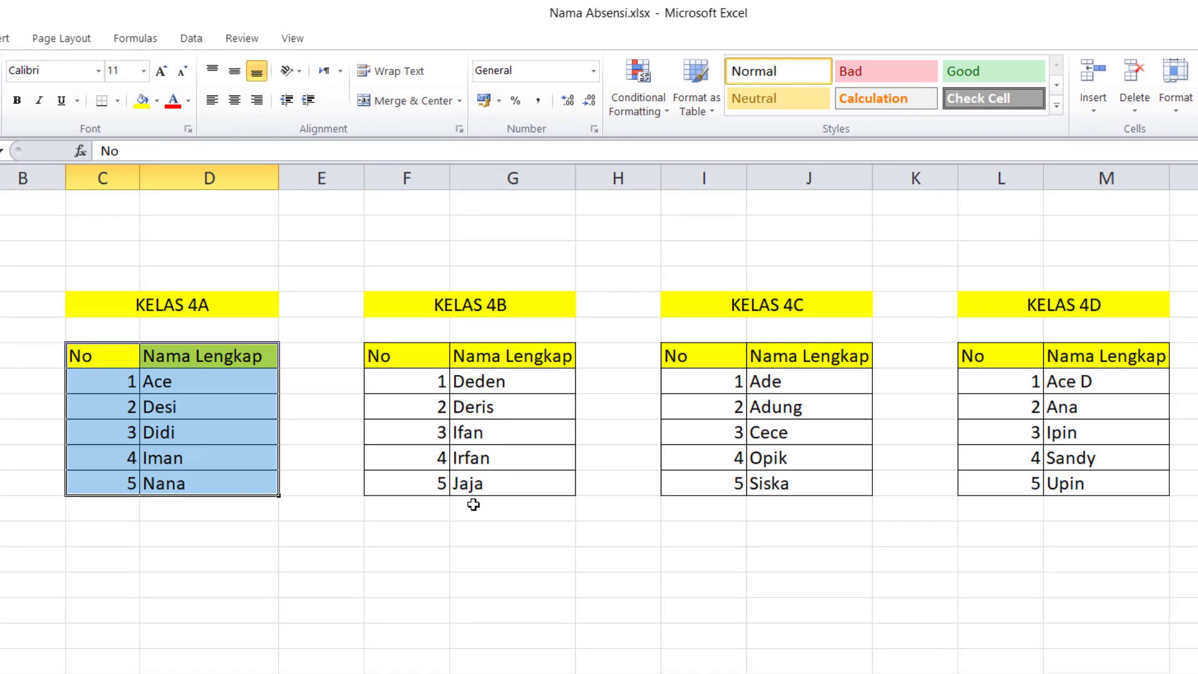
click(487, 561)
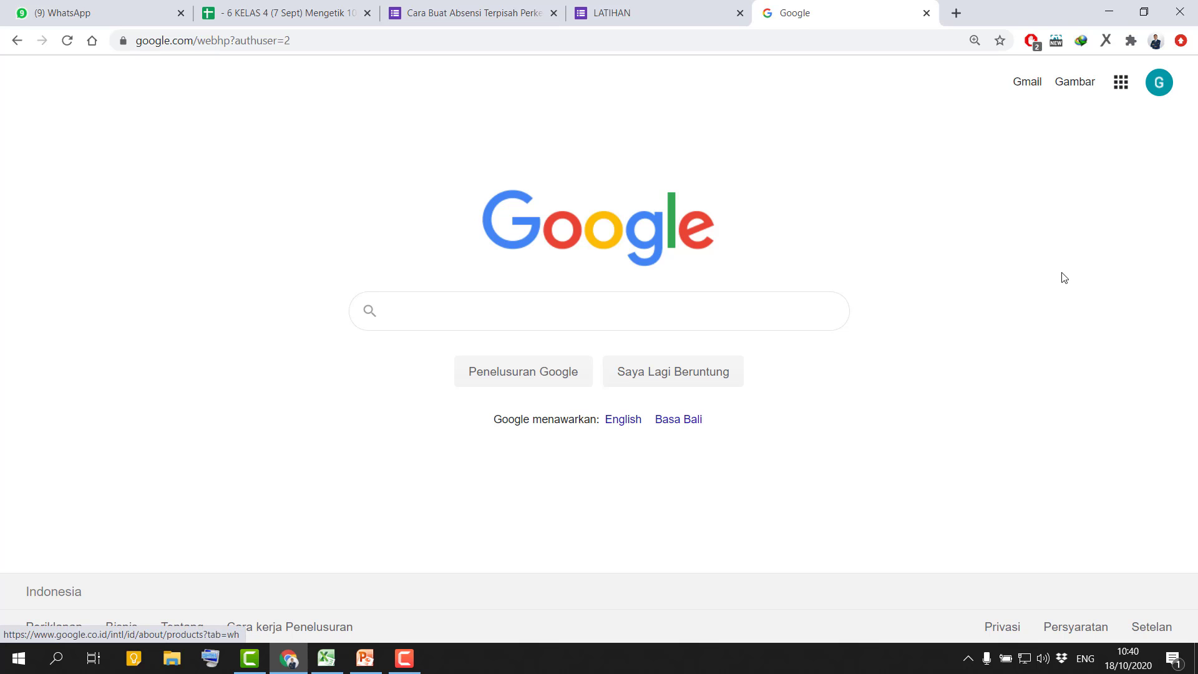
Open Google Drive from the Google home page and create a new blank Google Form.
click(1121, 82)
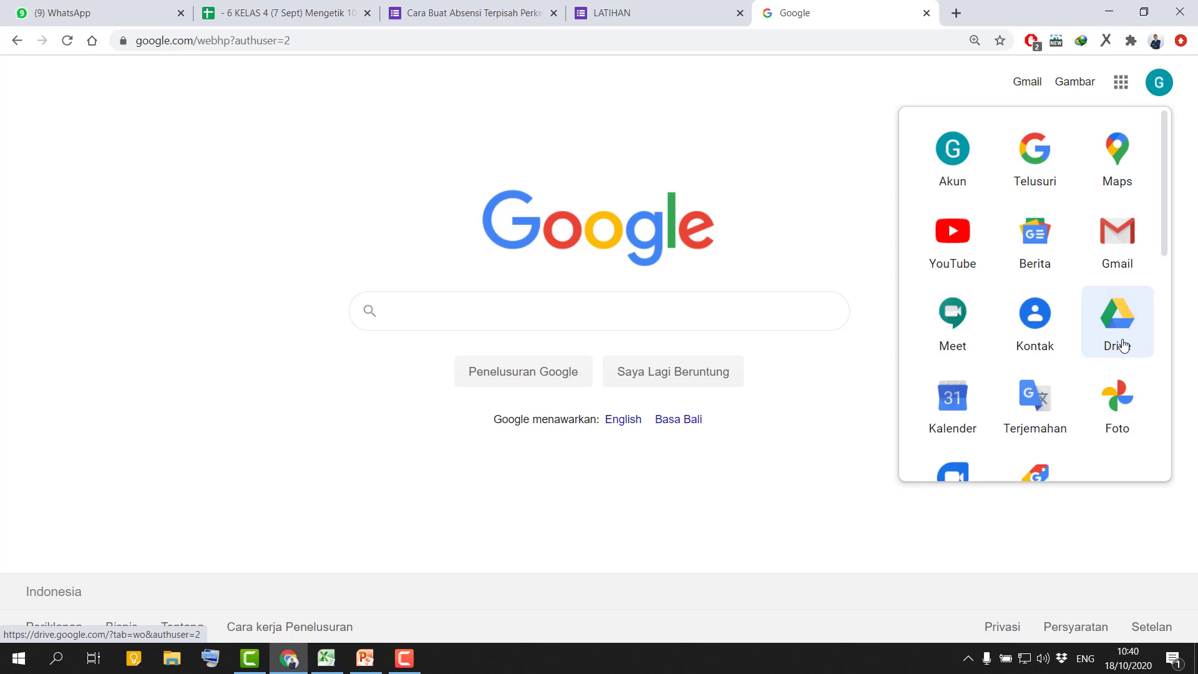
click(1120, 340)
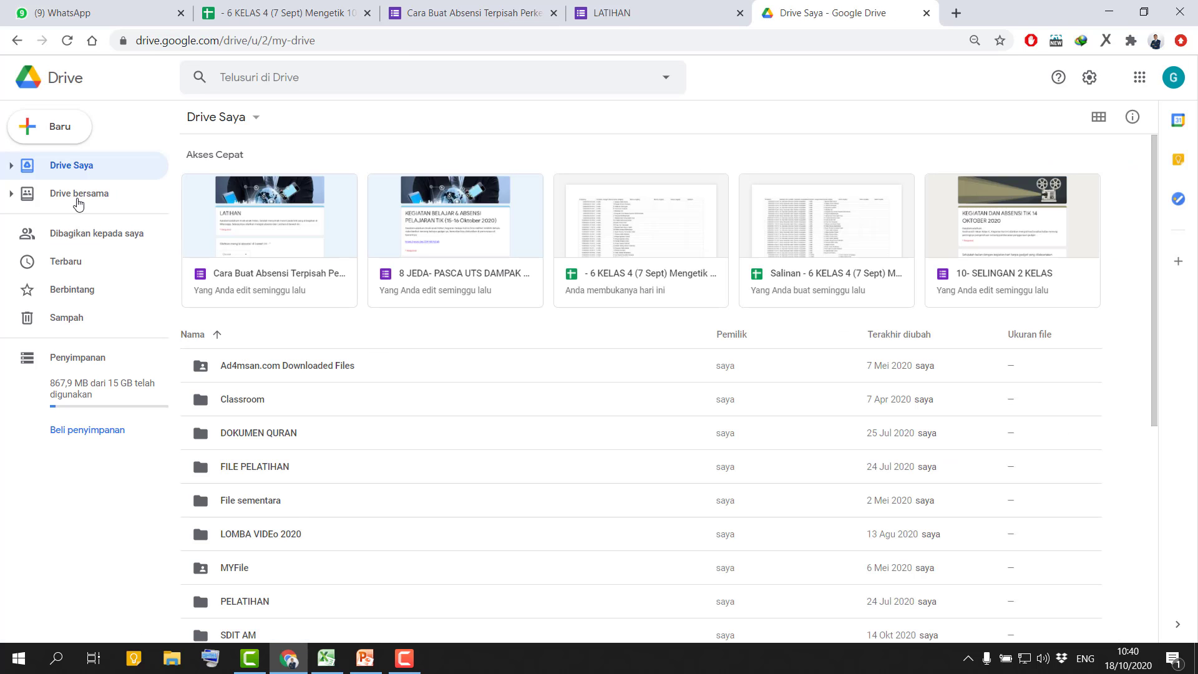
click(73, 129)
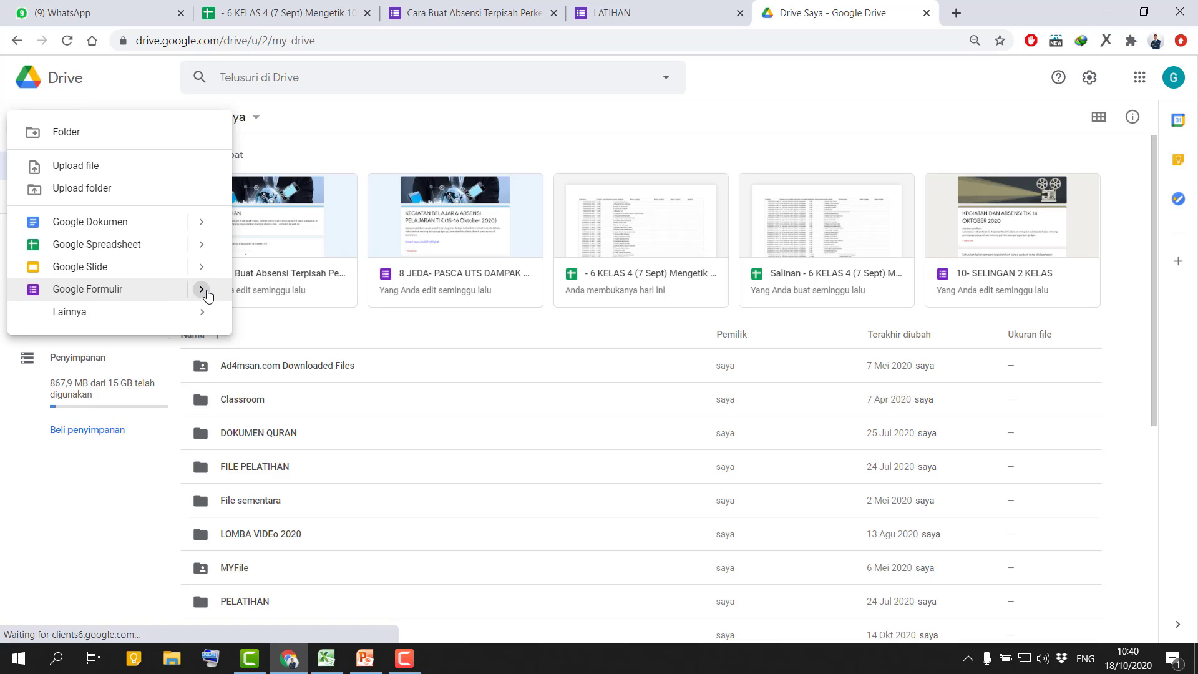
mouse_move(203, 295)
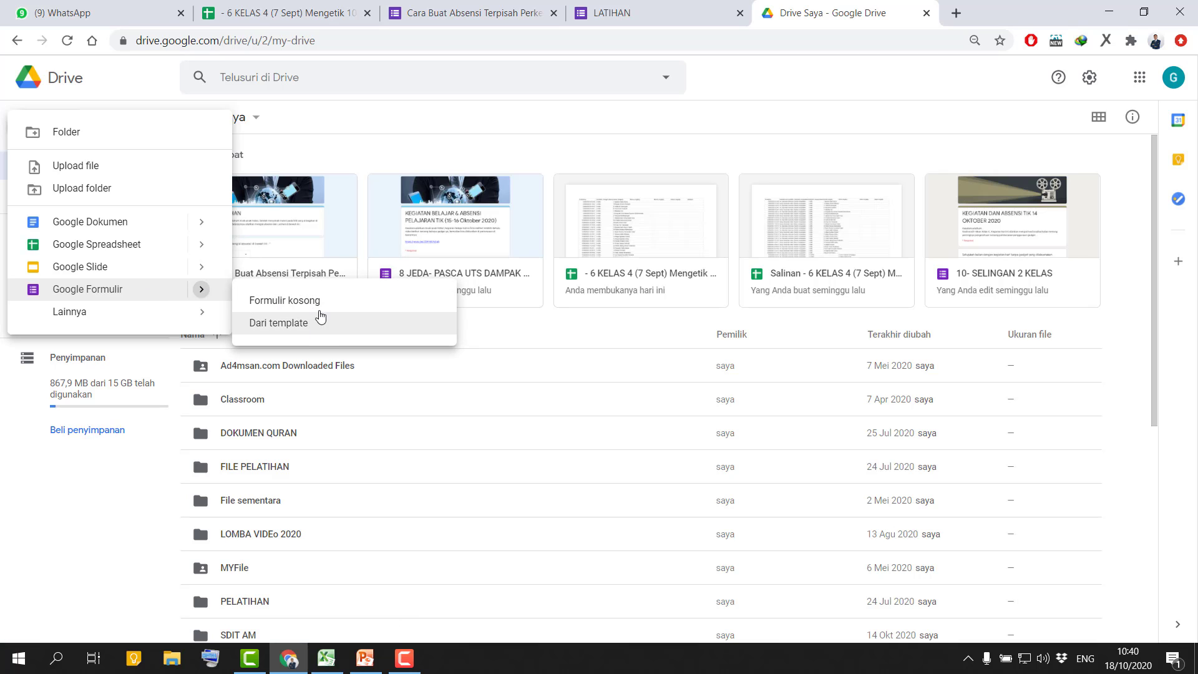
click(310, 302)
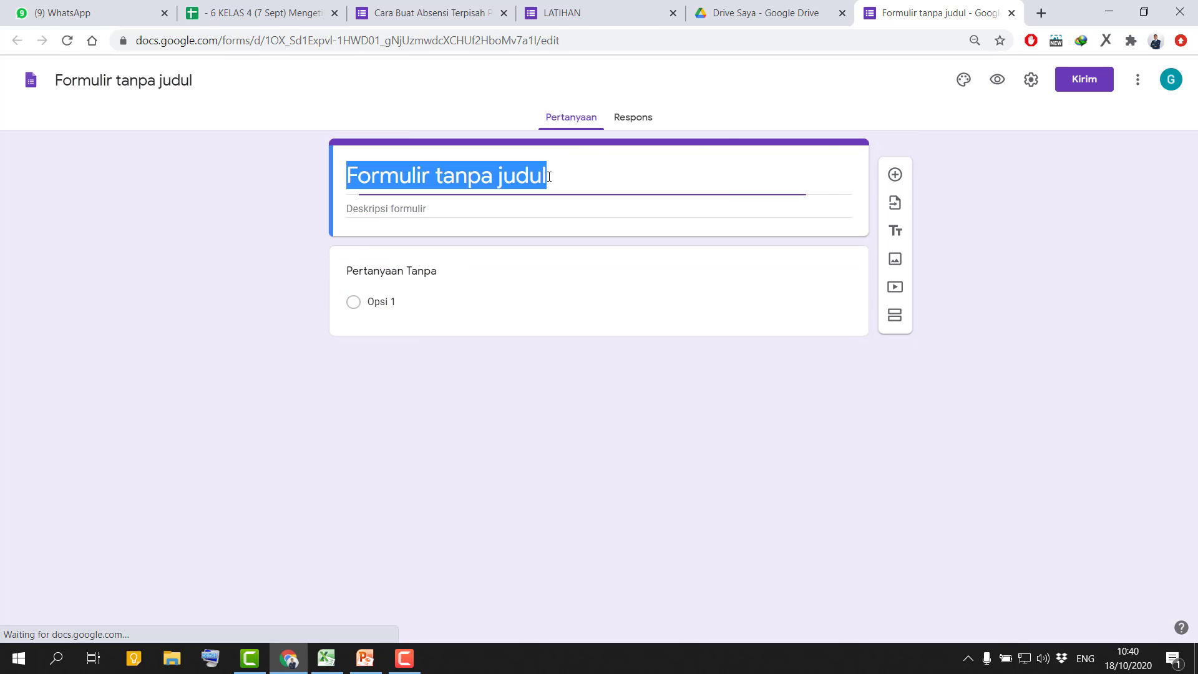
Title the new form "ABSENSI DAN LATIHAN".
key(BackSpace)
text(A)
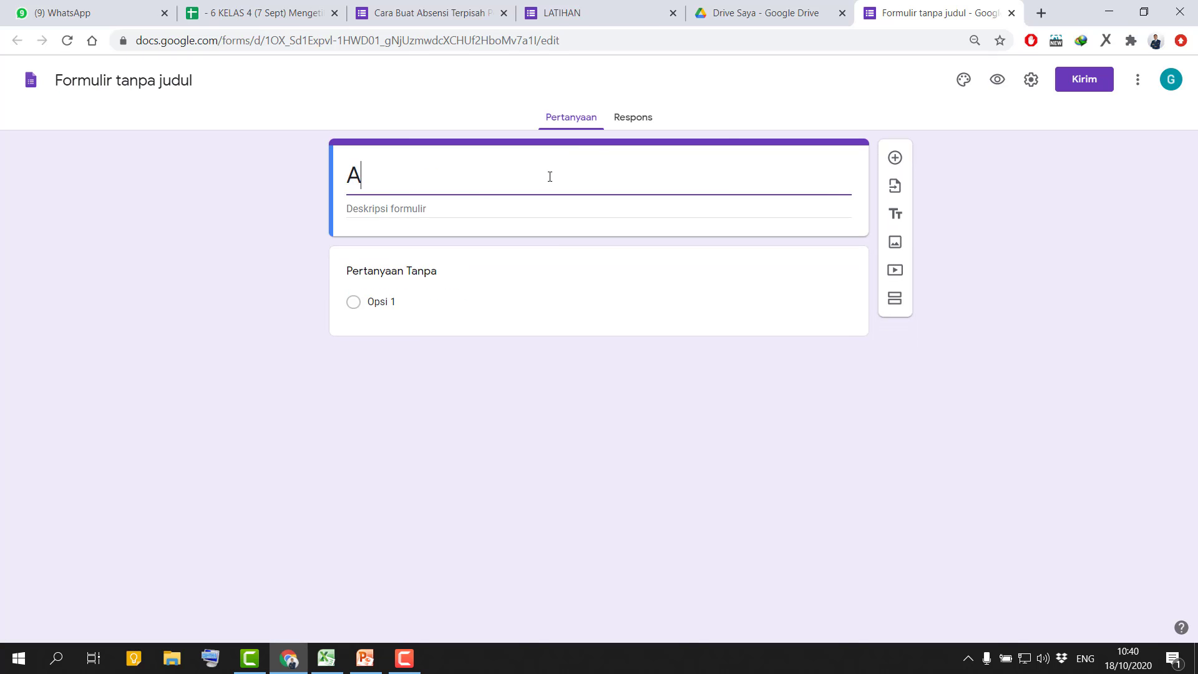
text(BSENSI DAN )
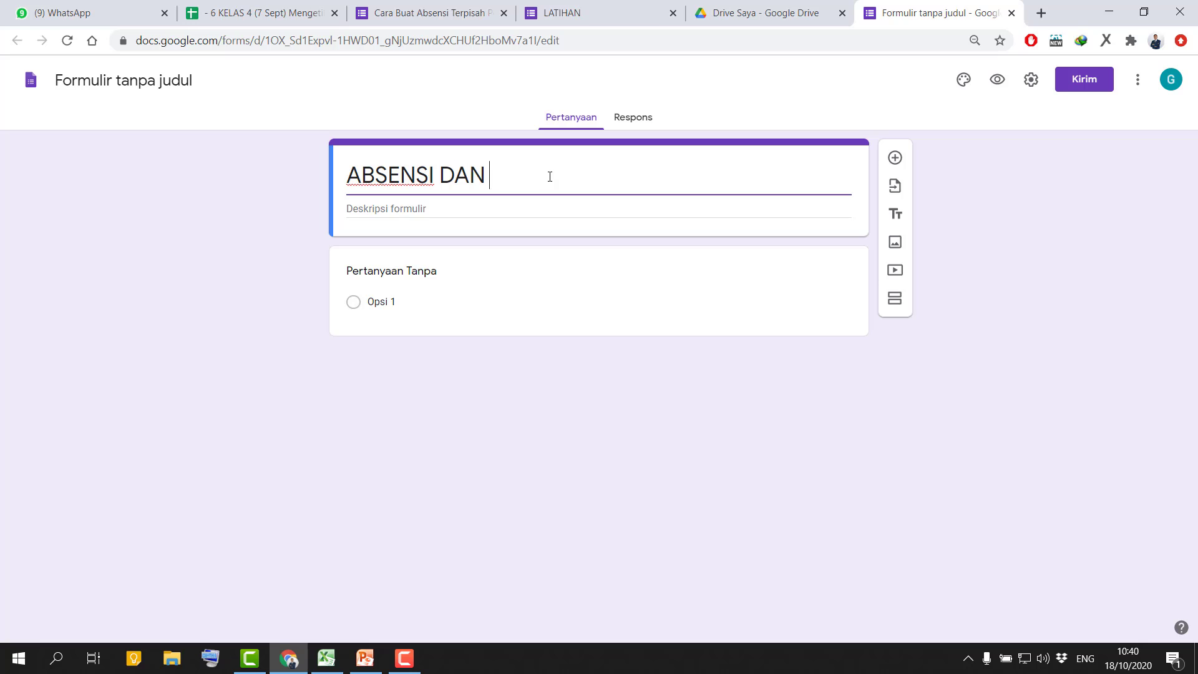
text(LATIHAN)
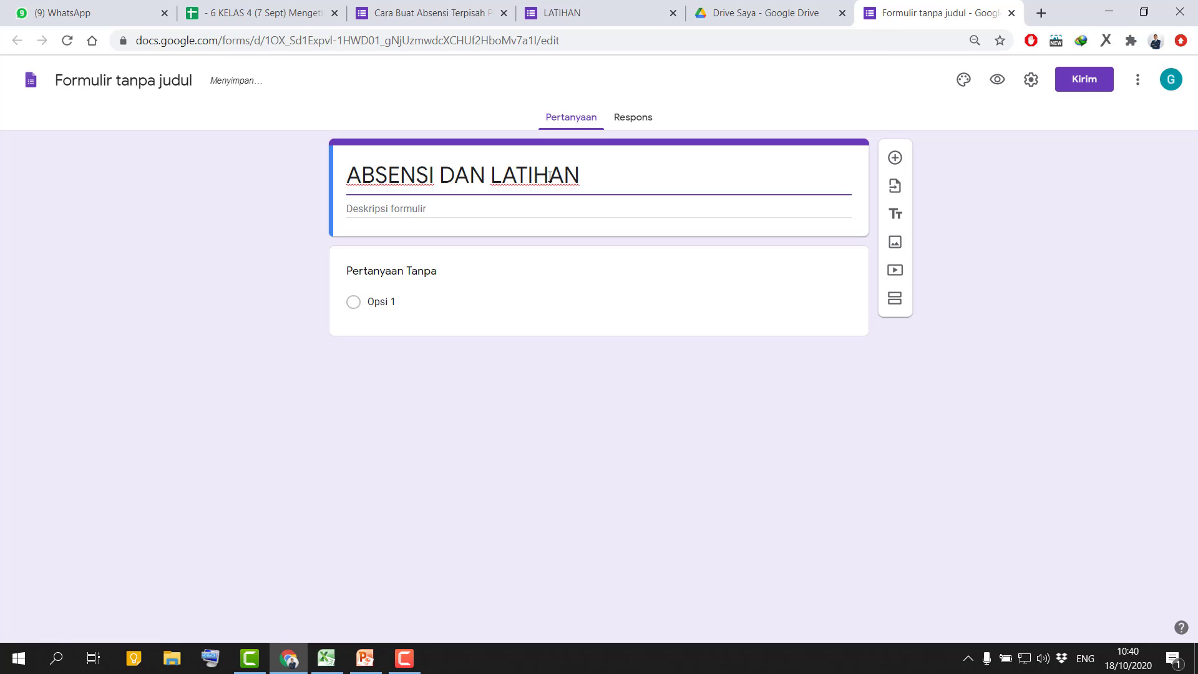
click(472, 224)
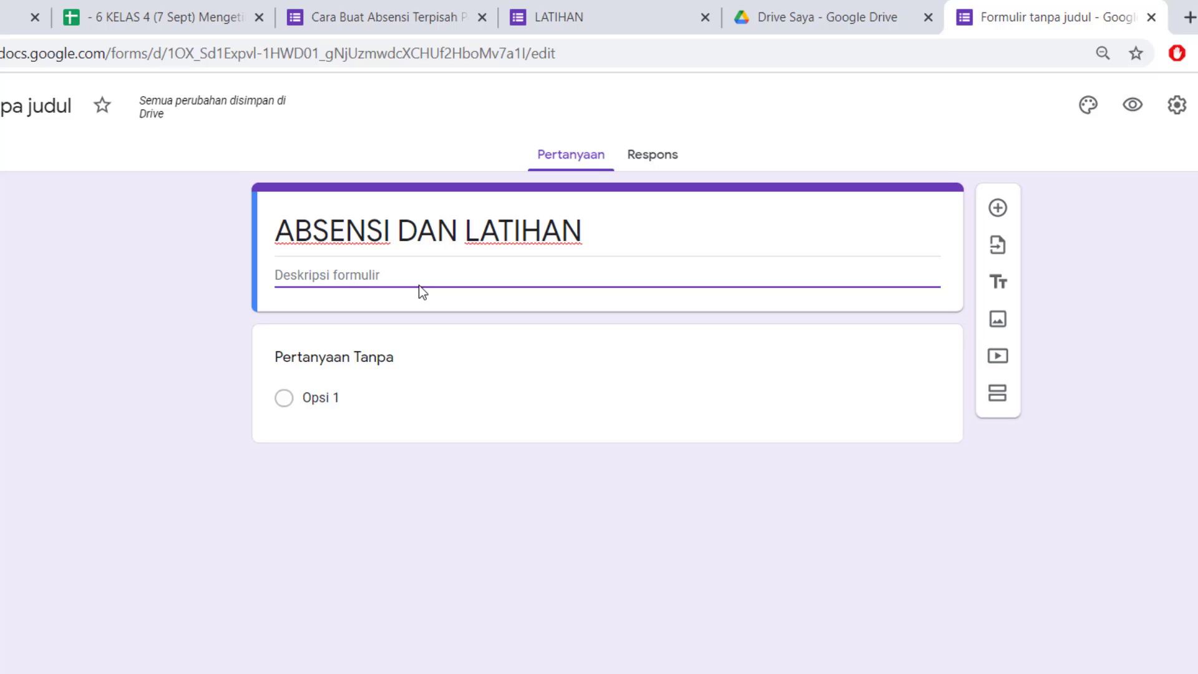
Name the first question "PILIH KELAS" and keep its answer type as Pilihan ganda.
click(379, 377)
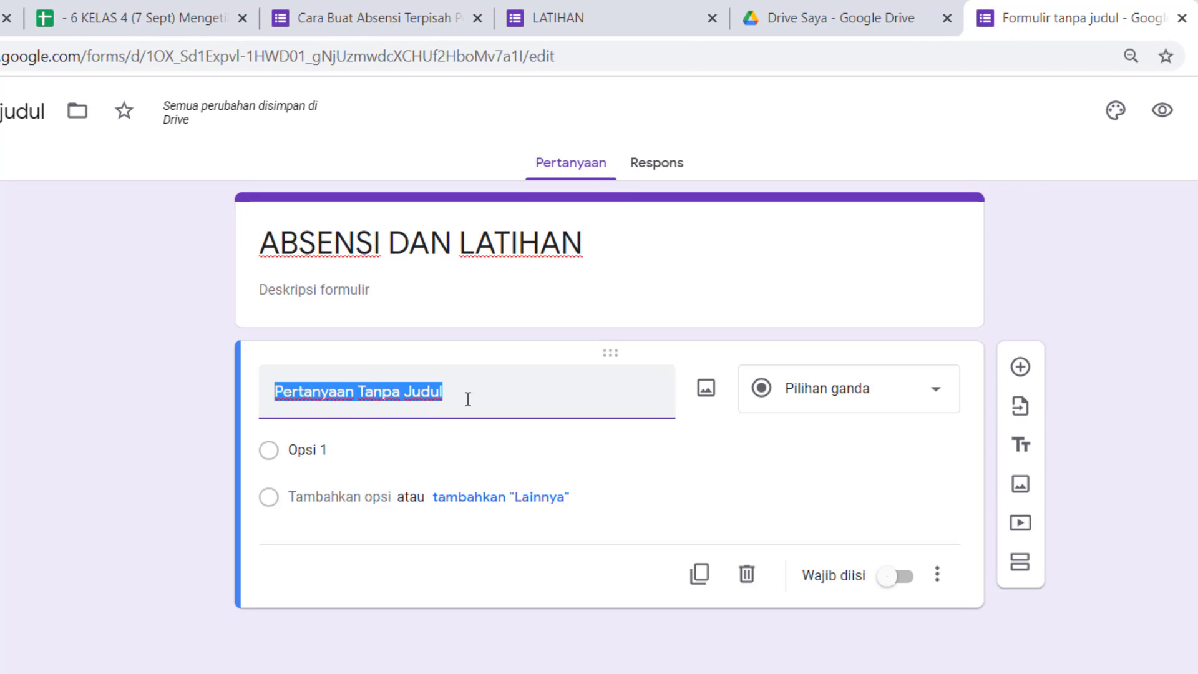
text(PILIH KE)
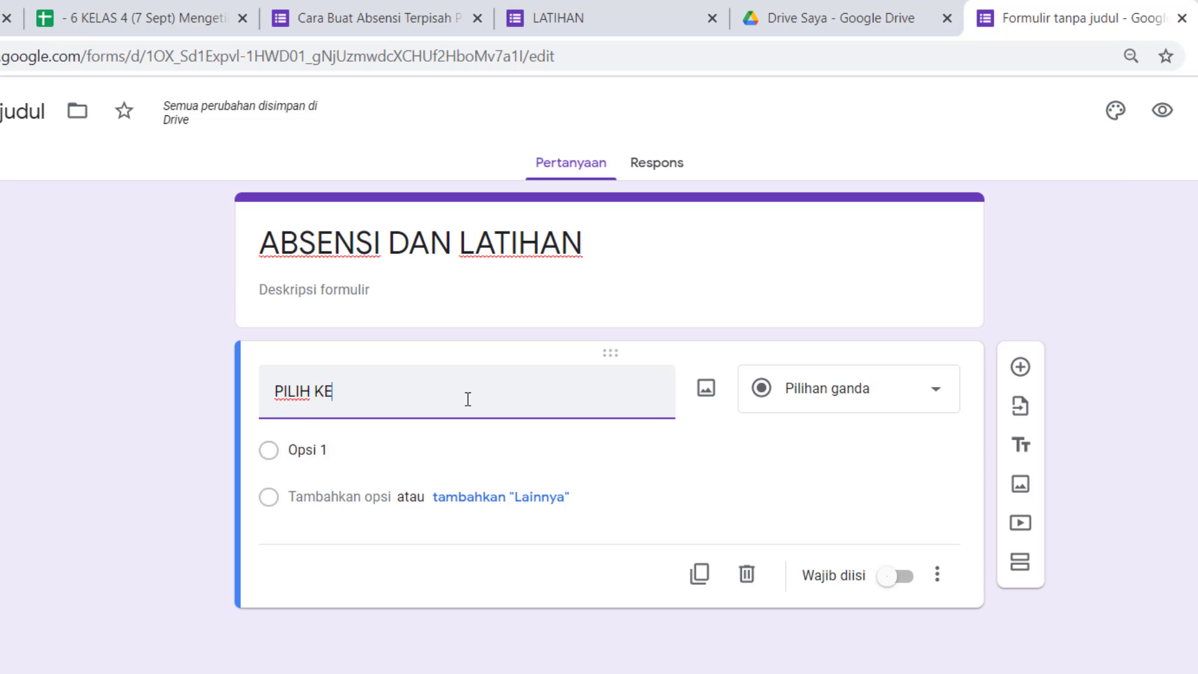
text(LAS)
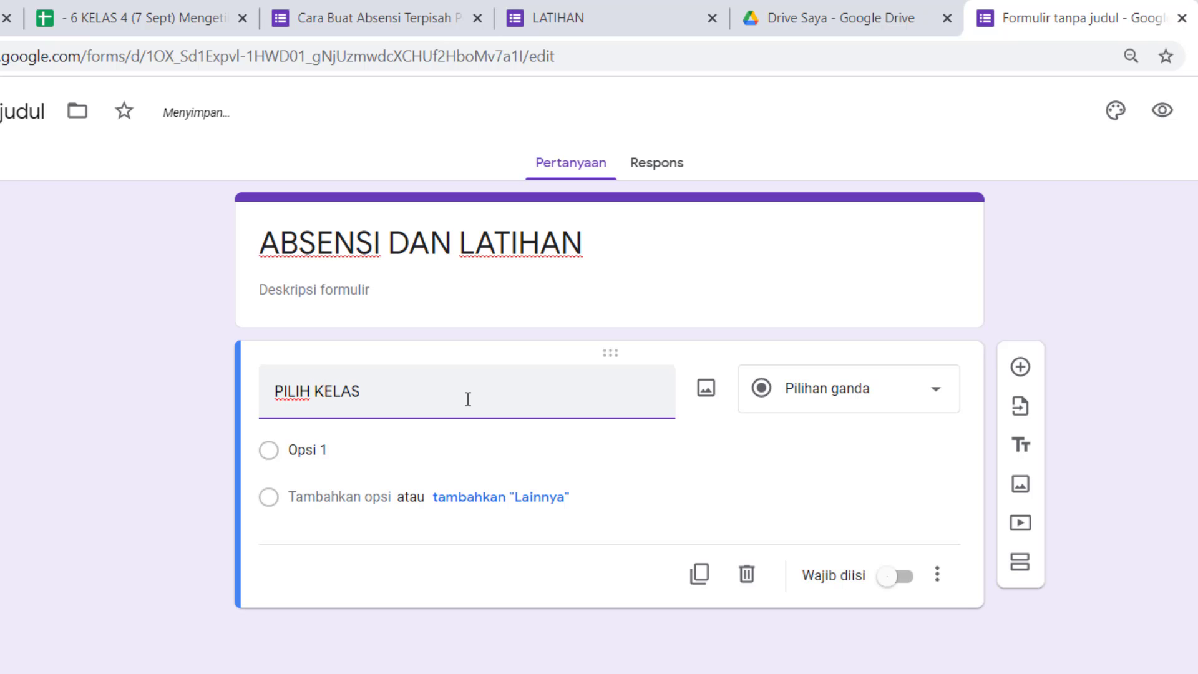
click(885, 403)
click(880, 302)
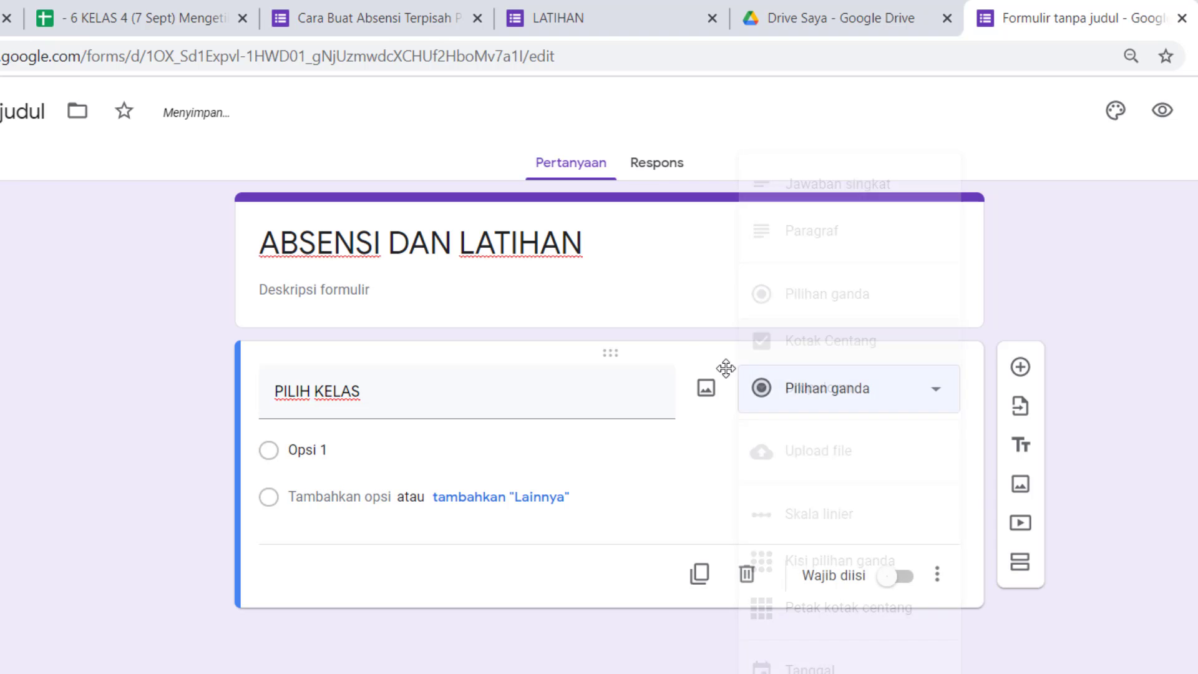
click(873, 404)
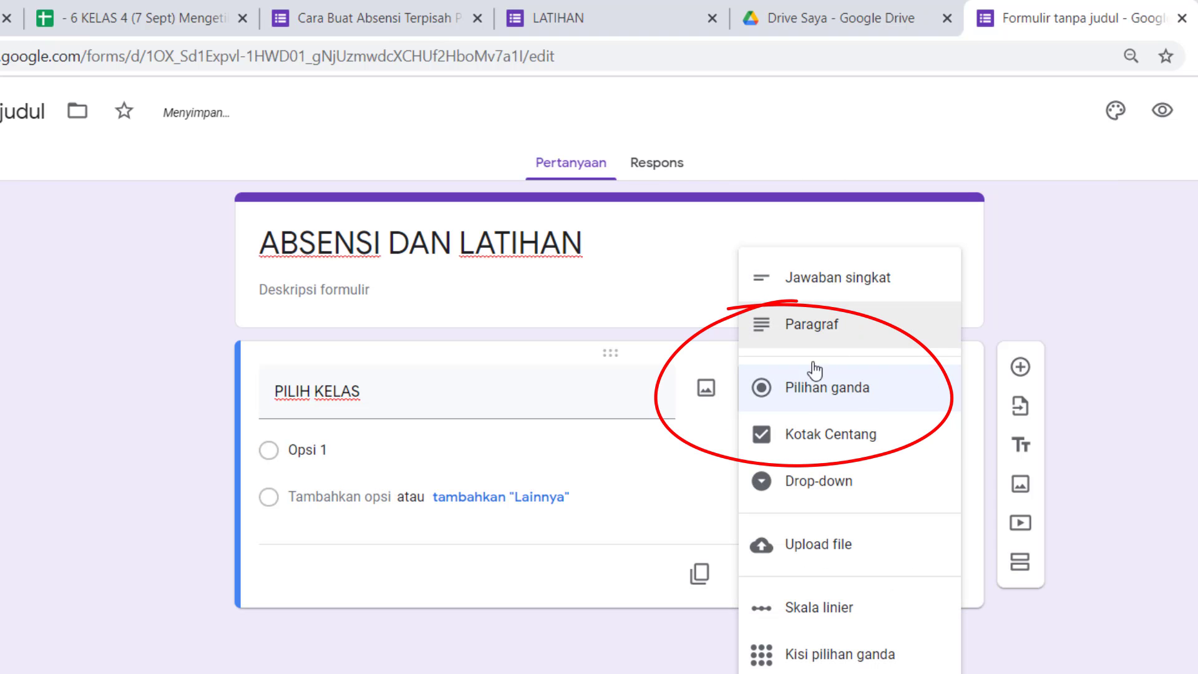
click(849, 401)
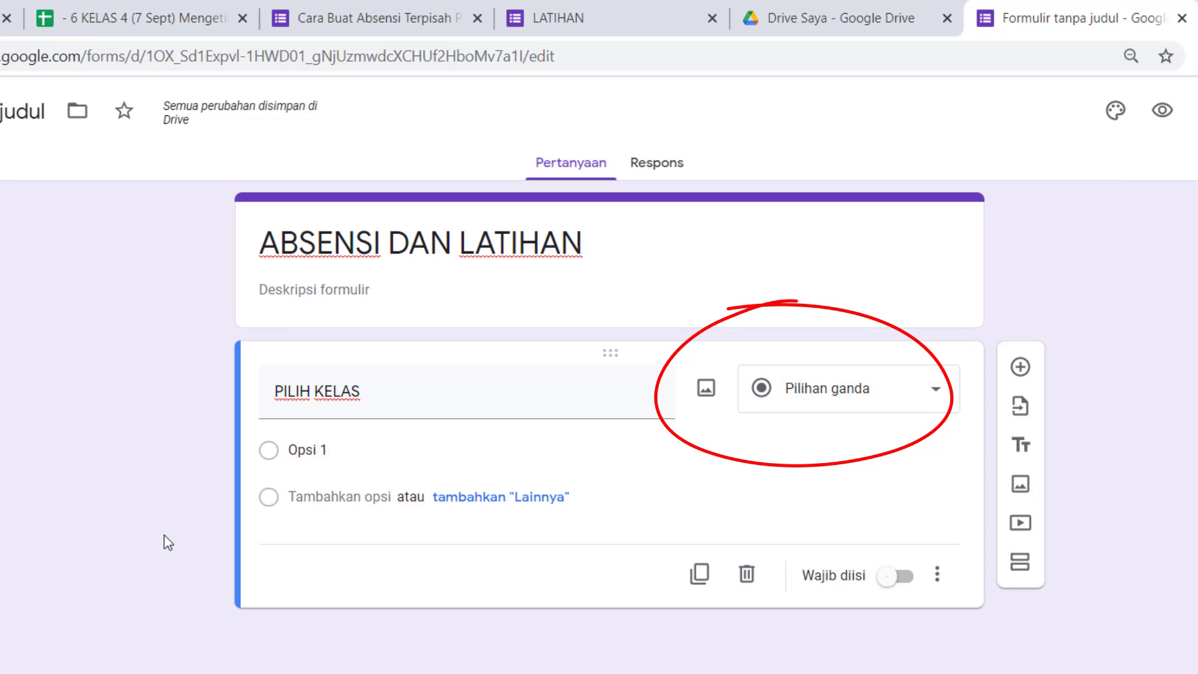
Enter the answer options 4A, 4B, 4C and 4D for PILIH KELAS and make the question required.
click(374, 456)
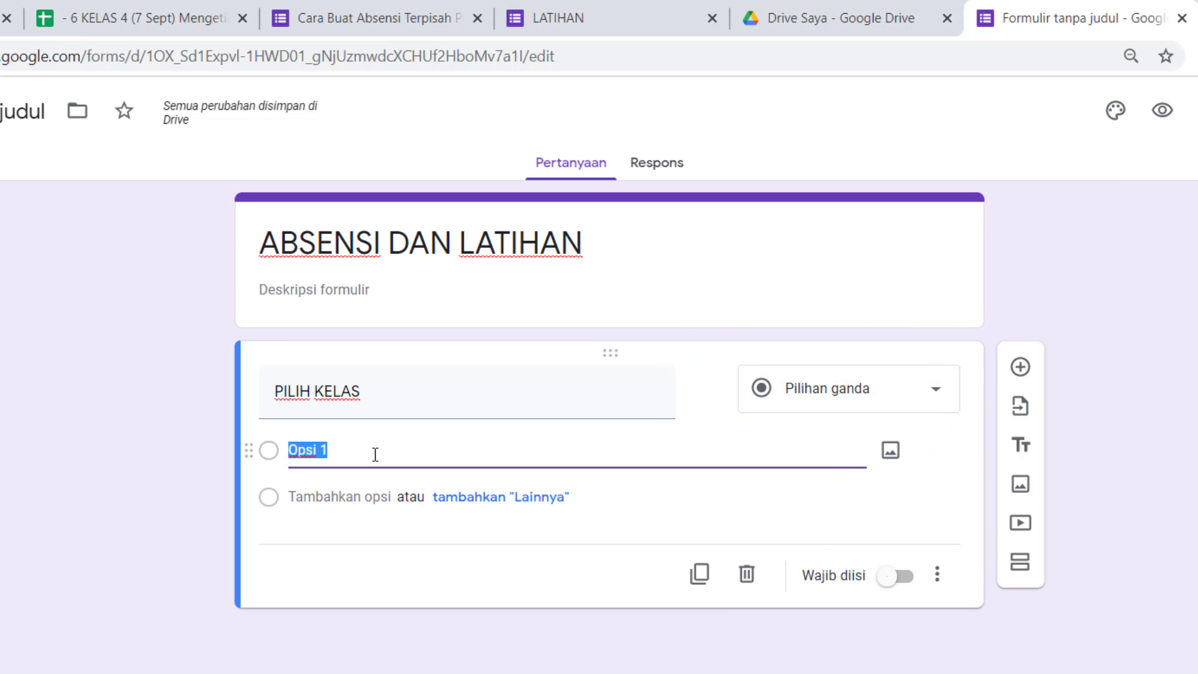
text(4A)
key(Return)
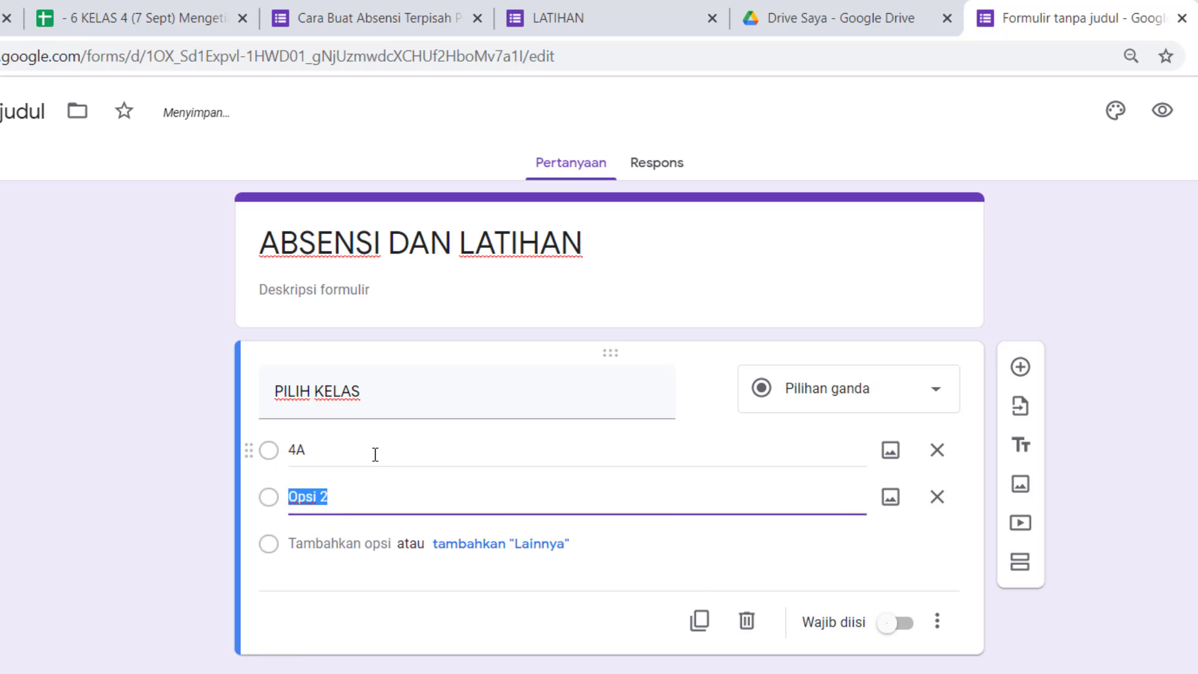
text(4B)
key(Return)
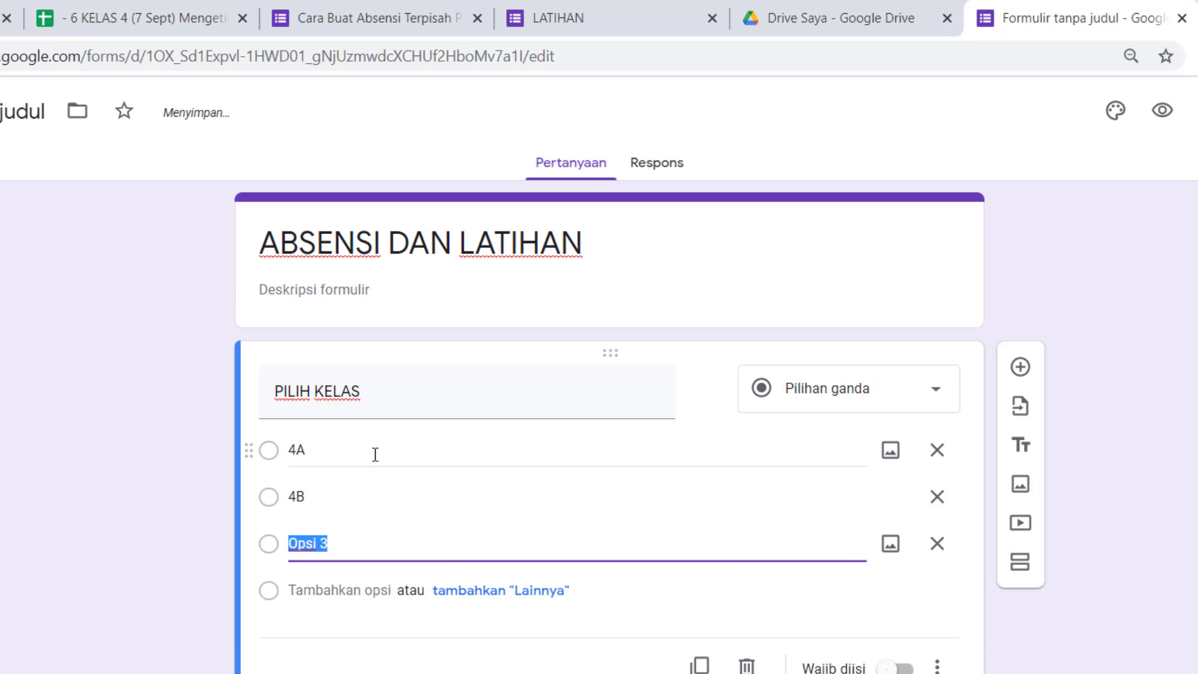
text(4C)
key(Return)
text(4)
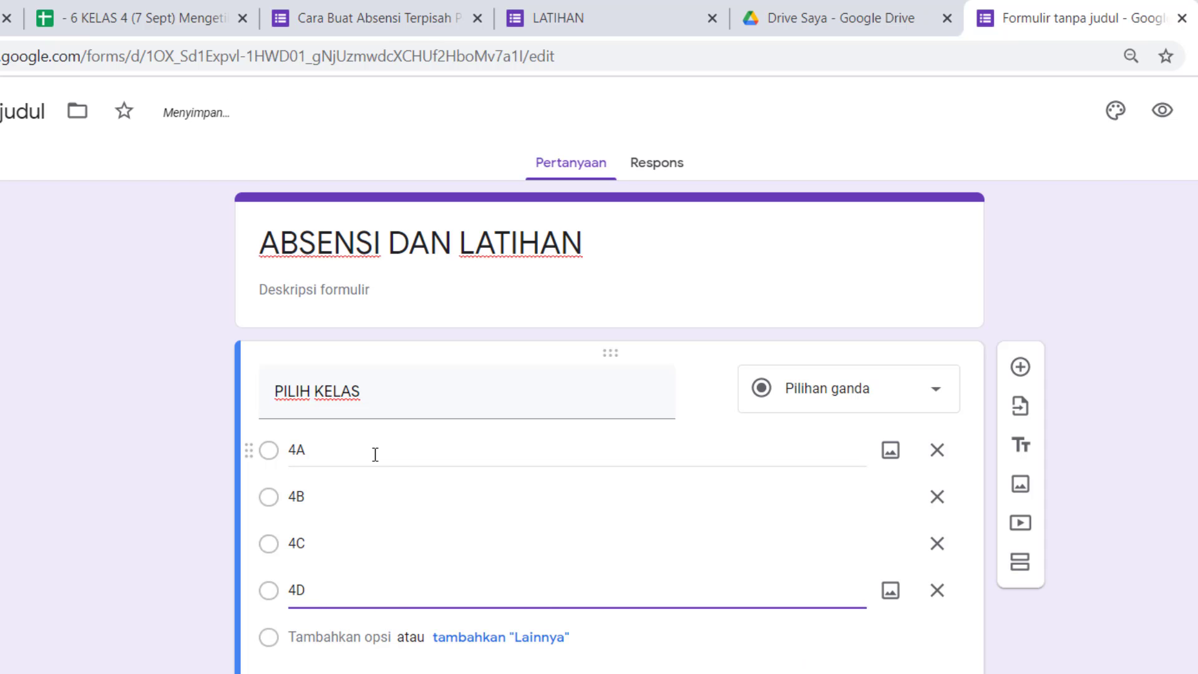
click(851, 581)
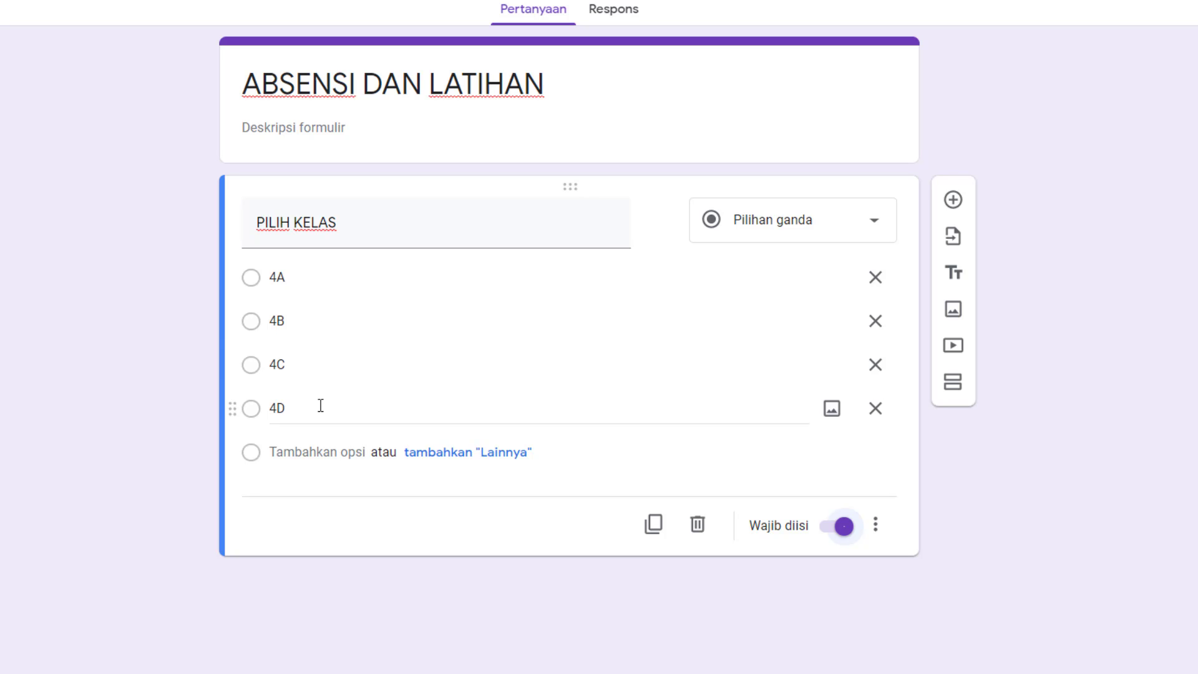
Add a second section after the class question and title it "KELAS 4A".
click(953, 388)
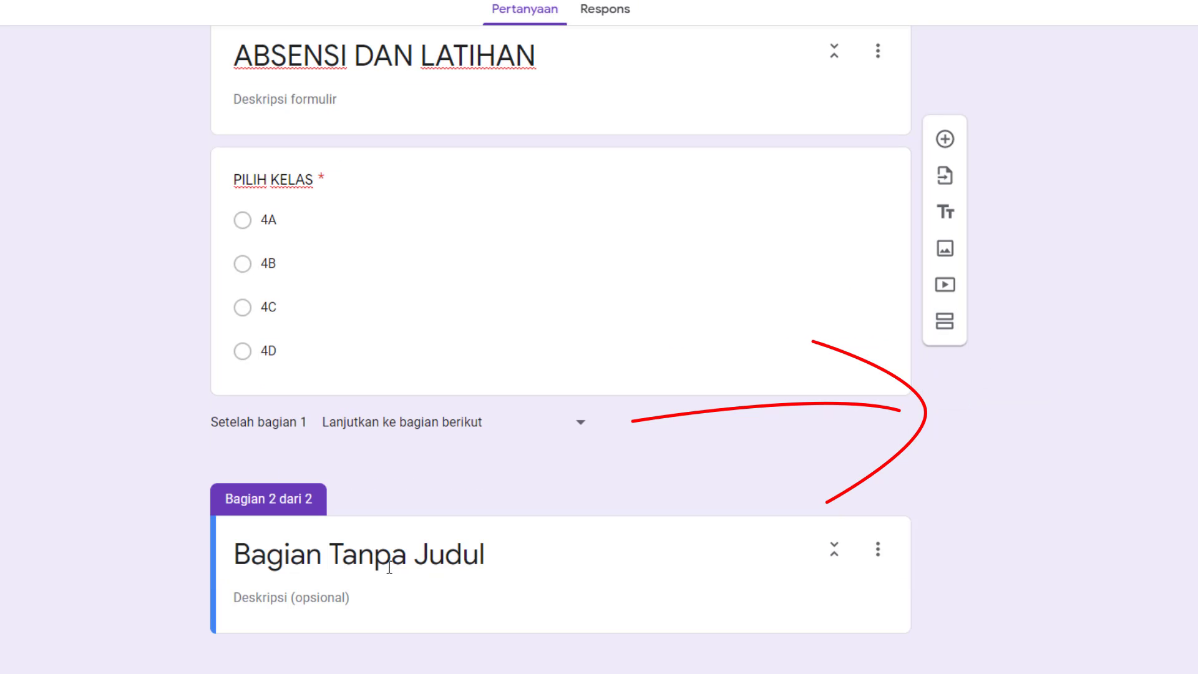
text(KEL)
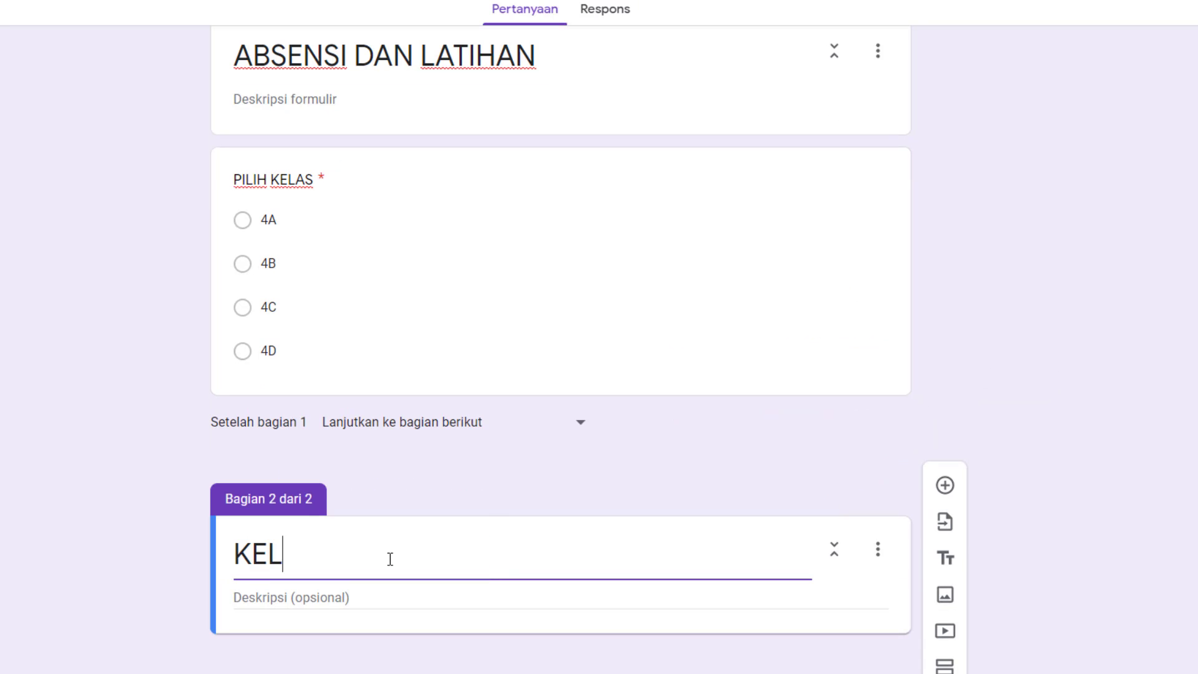
text(AS 4a)
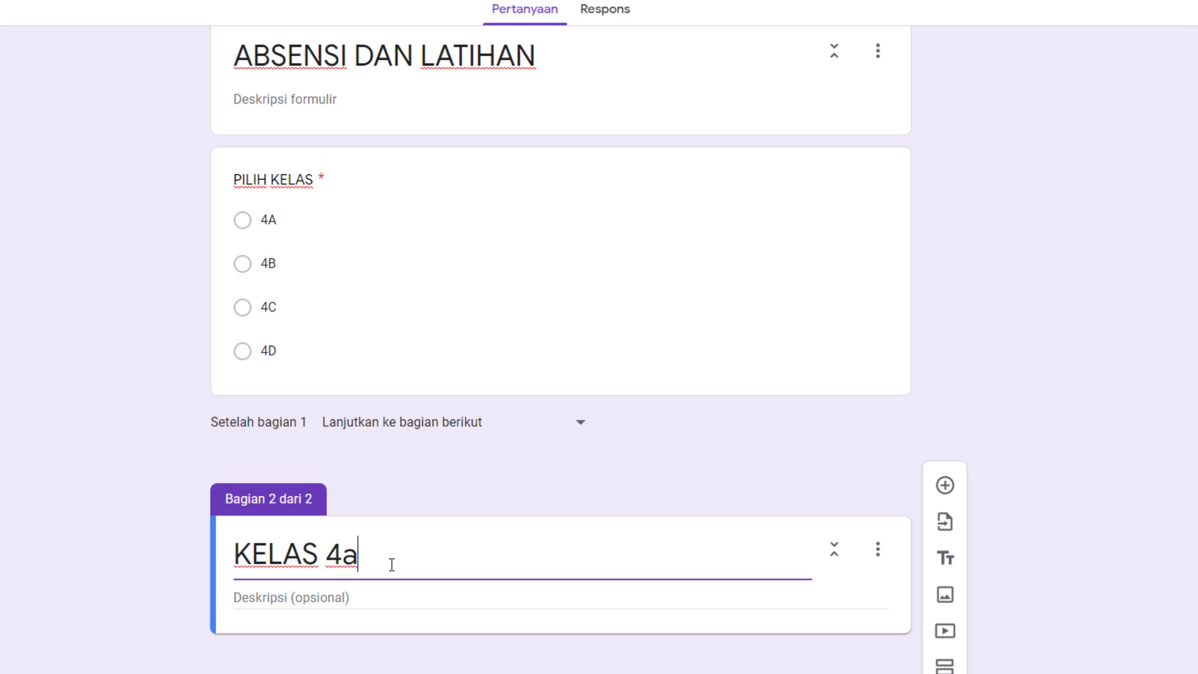
key(BackSpace)
text(A)
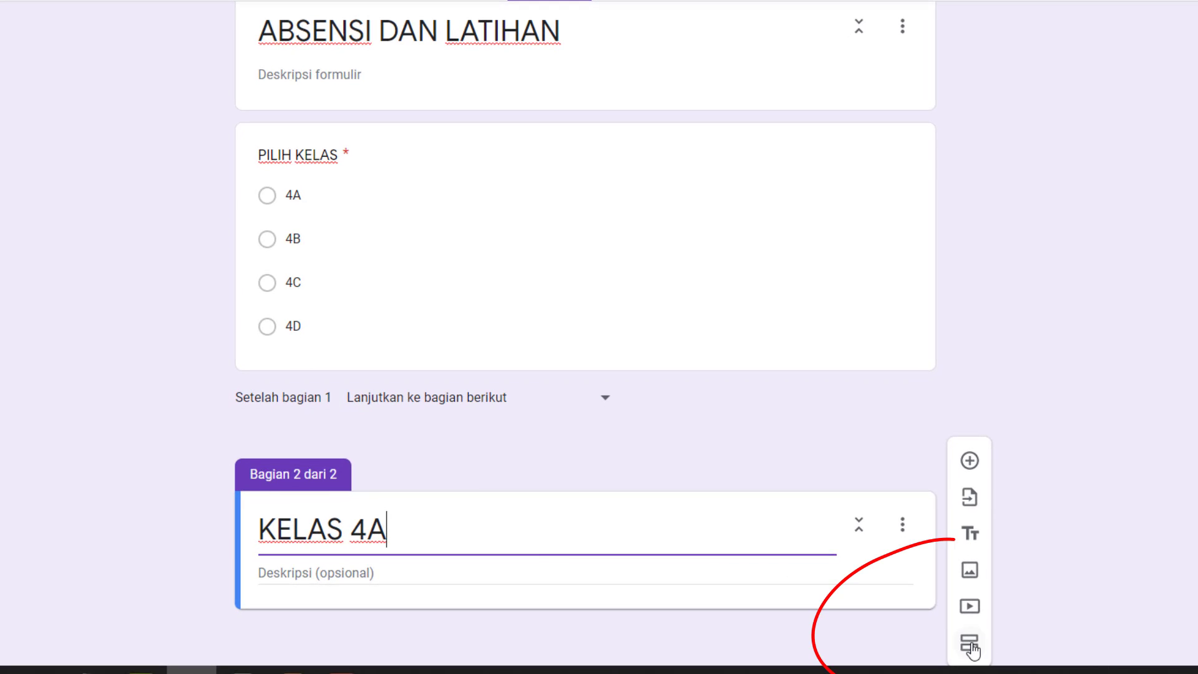
Add three more sections below KELAS 4A, titled "4B", "4C" and "4D".
click(970, 646)
click(357, 534)
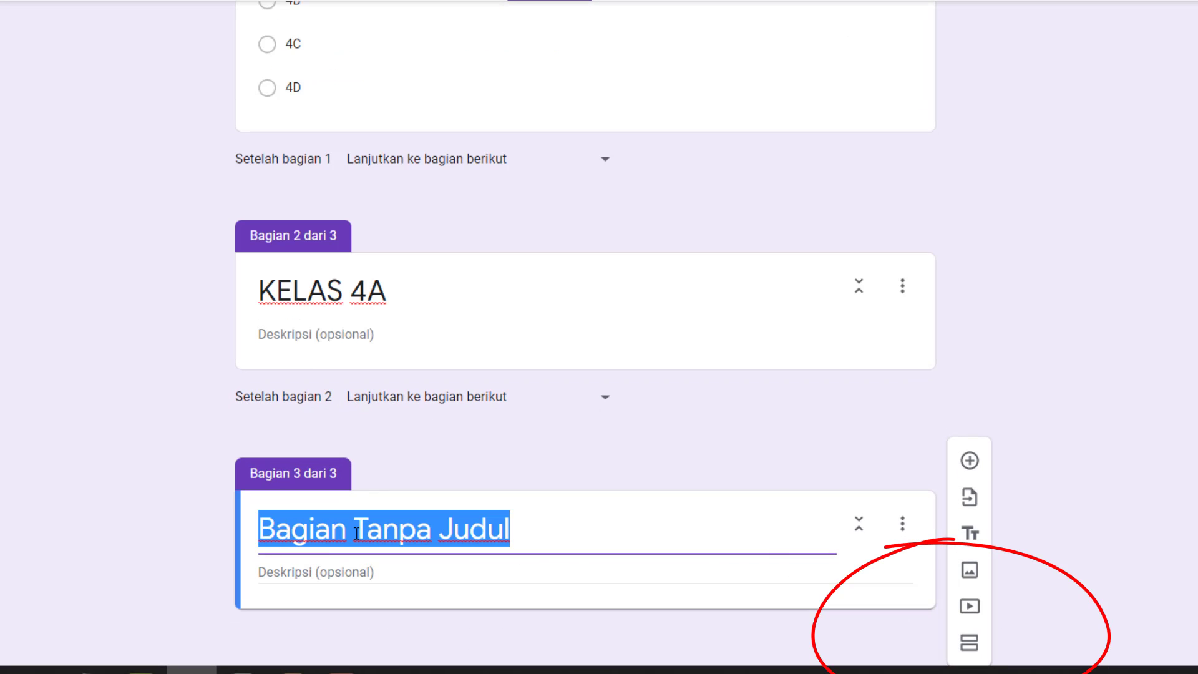
text(4B)
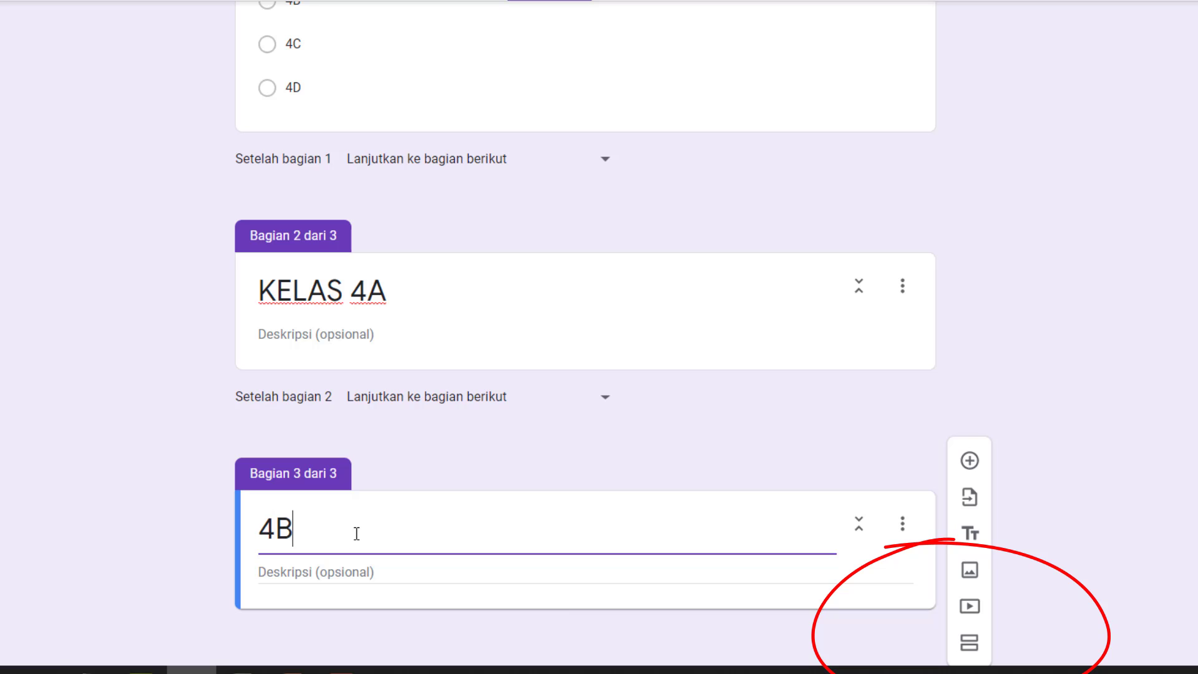
click(970, 642)
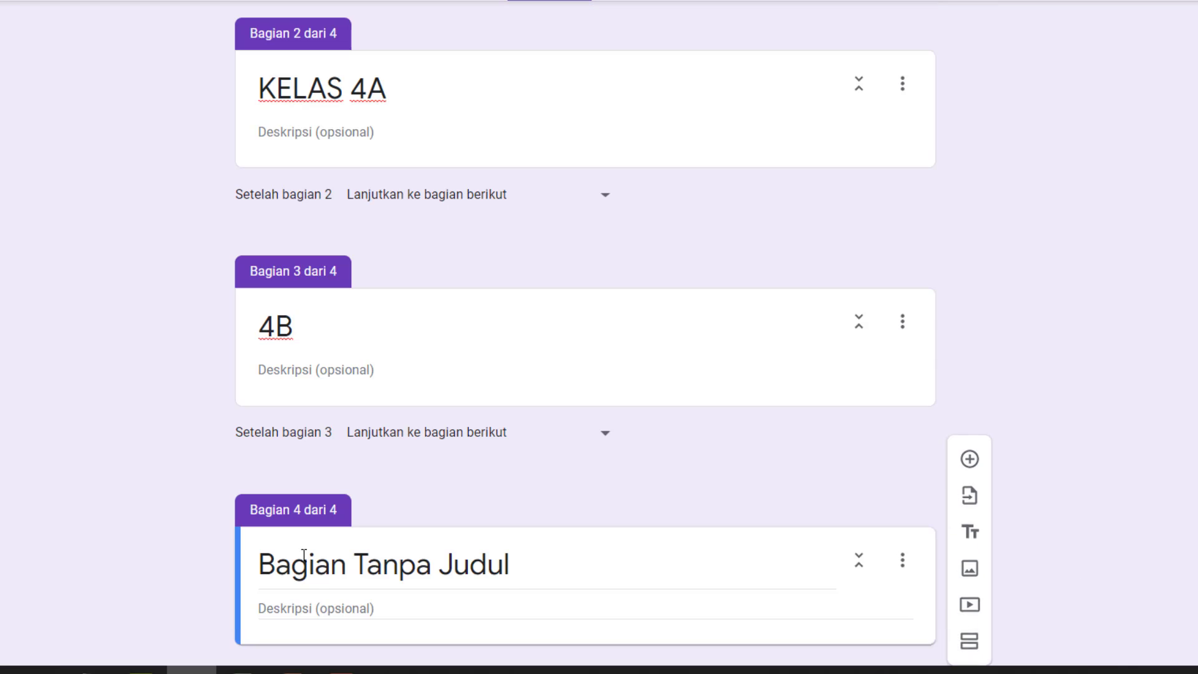
click(316, 580)
text(4C)
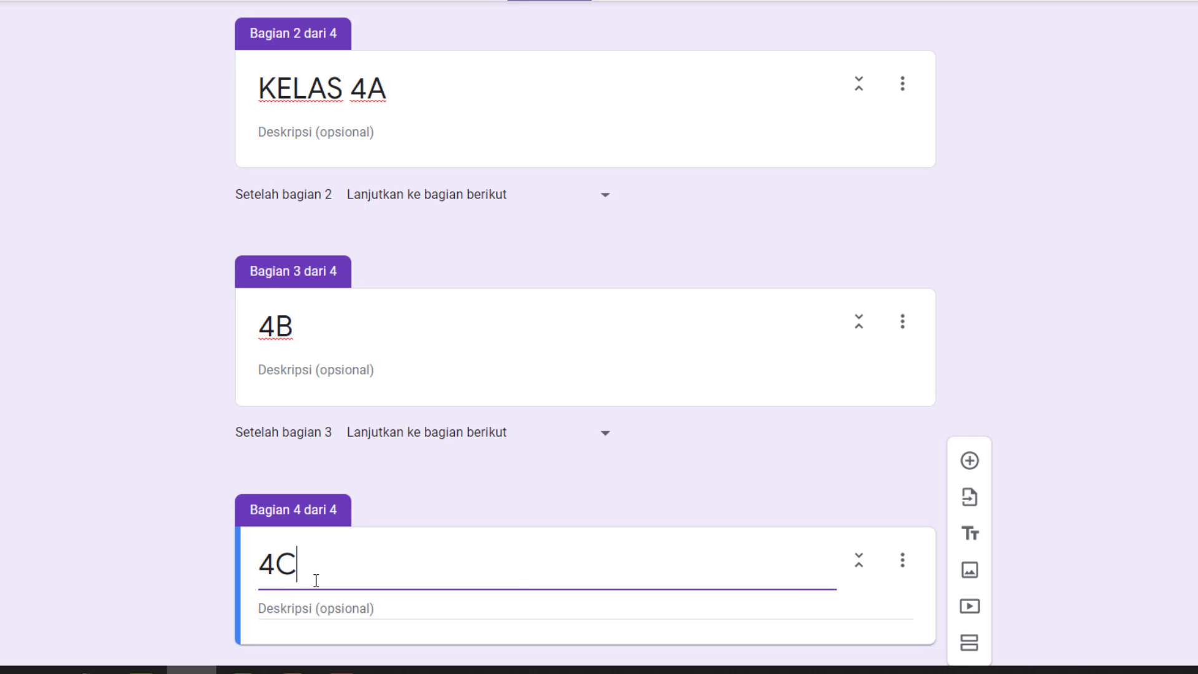
click(970, 642)
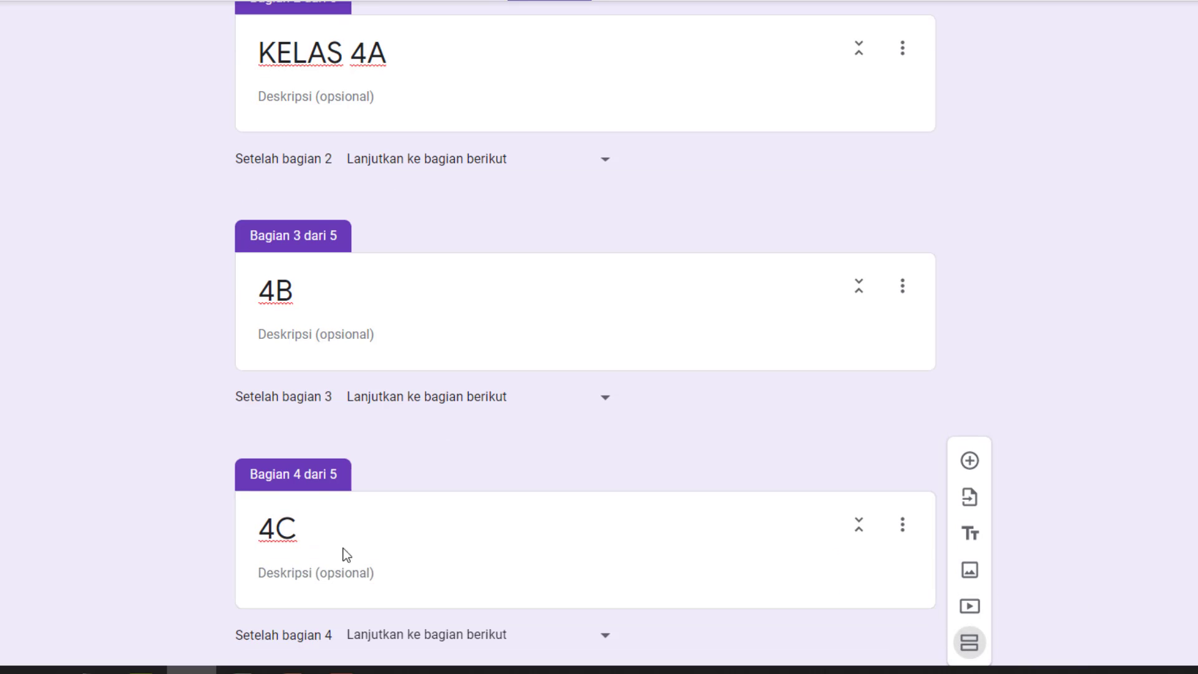
click(315, 535)
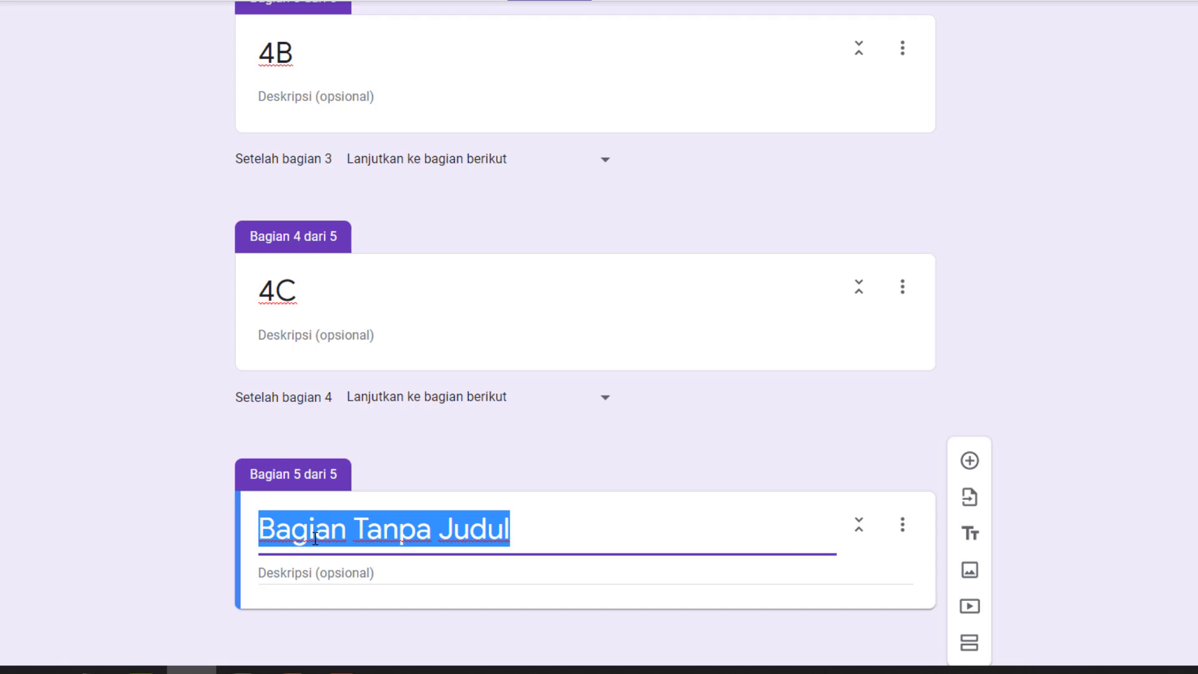
text(4D)
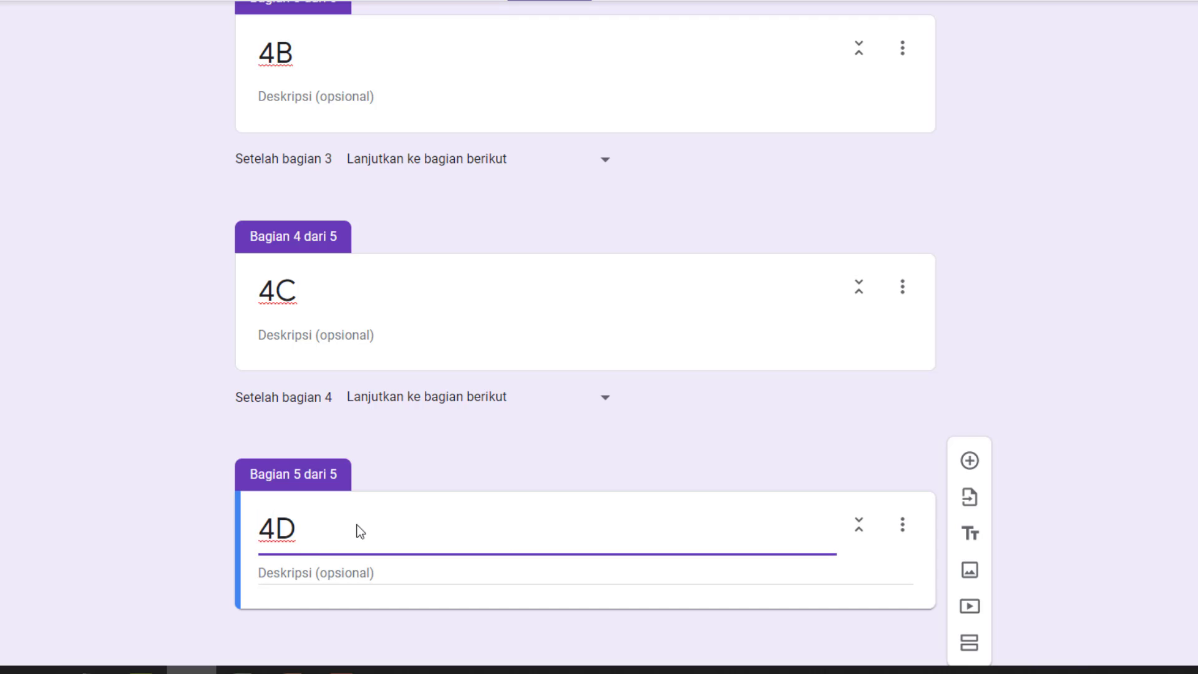
Add a sixth section after 4D and title it "SOAL LATIHAN".
click(970, 648)
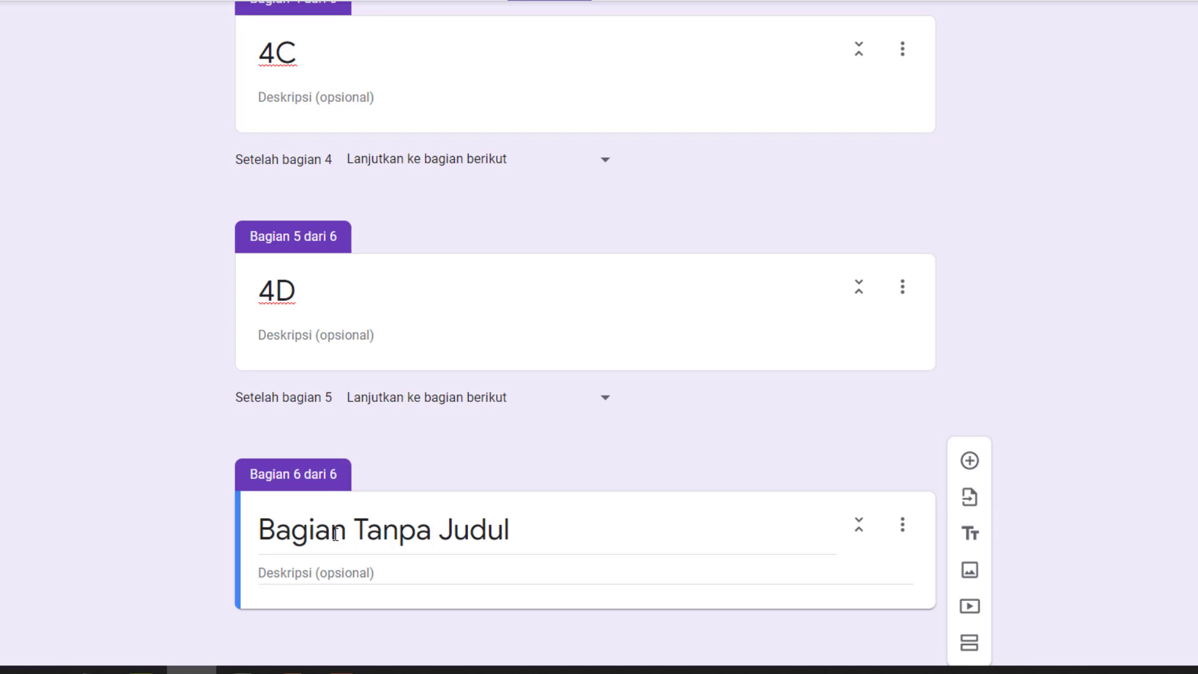
click(336, 535)
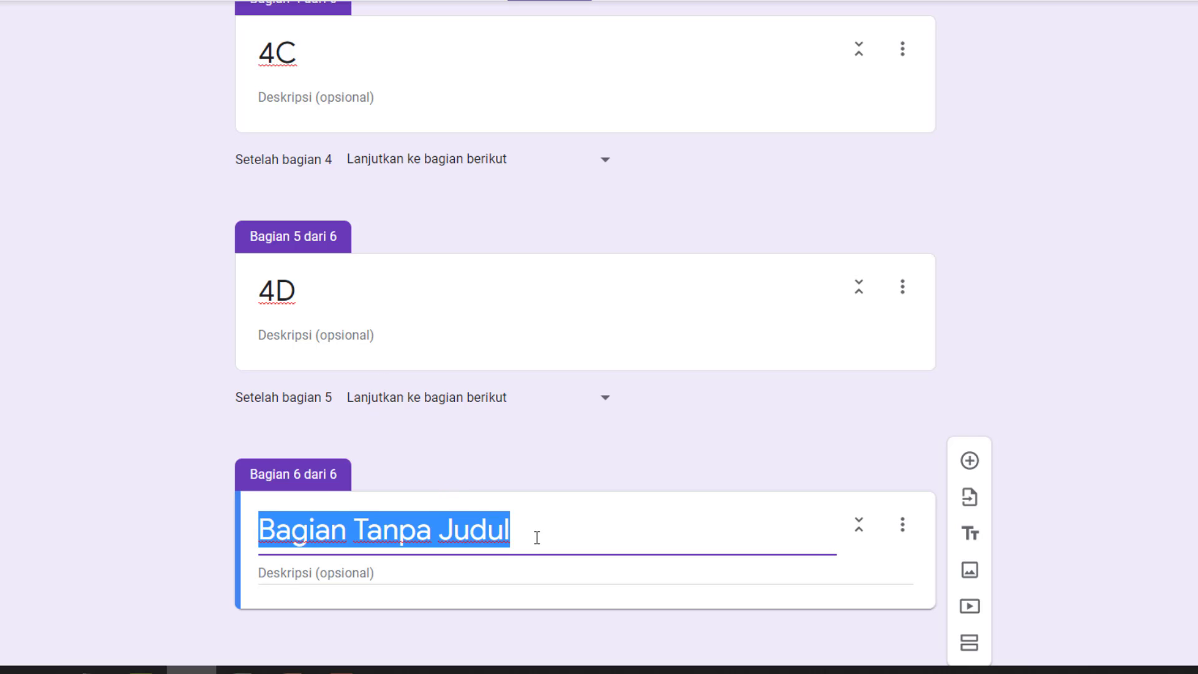
text(SOAL A)
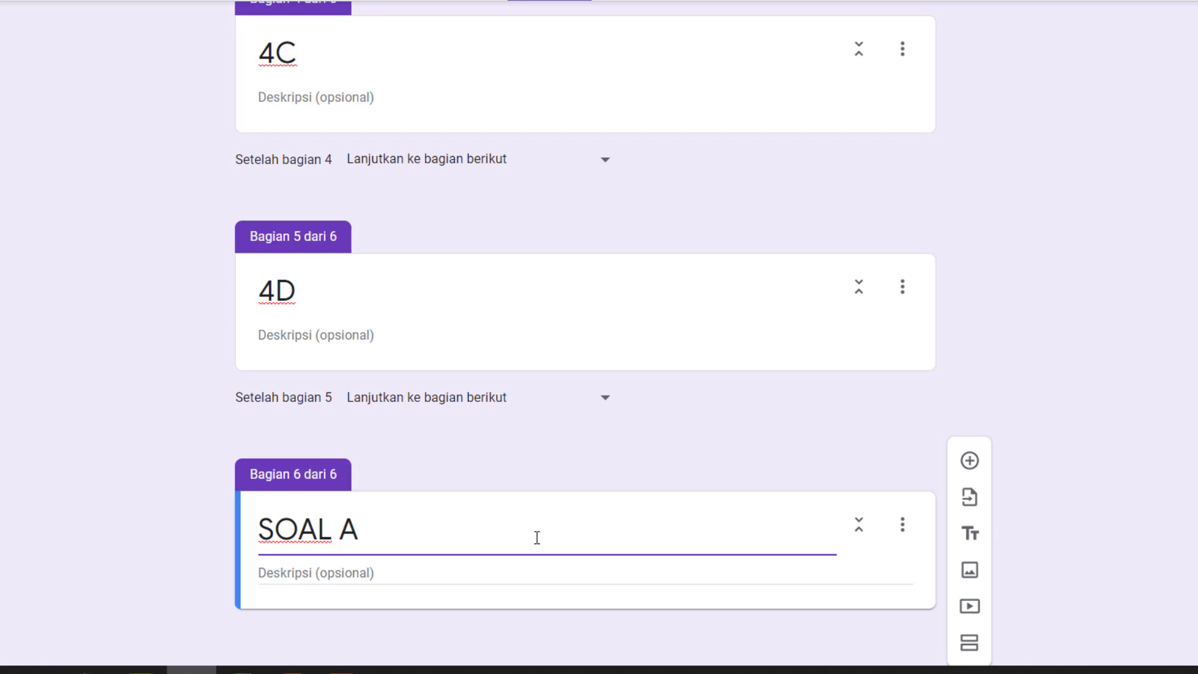
key(BackSpace)
text(LATIHAN)
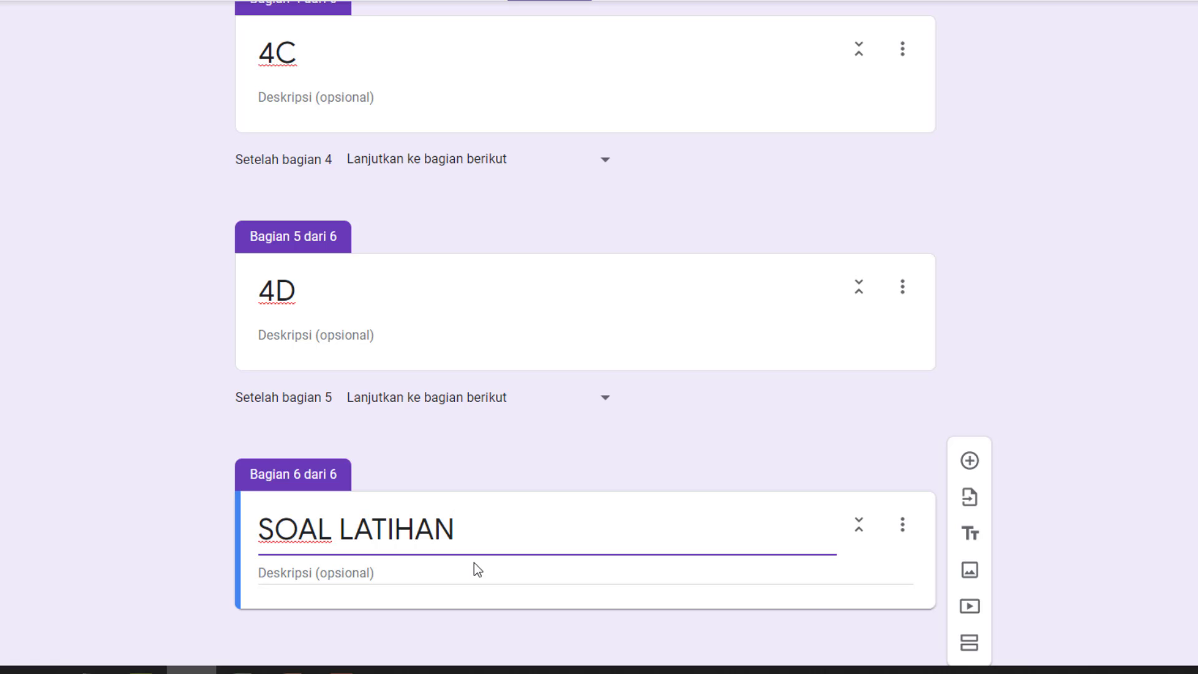
Turn on opening a section based on the answer (Buka bagian berdasarkan jawaban) for the PILIH KELAS question.
scroll(642, 519, up, 16)
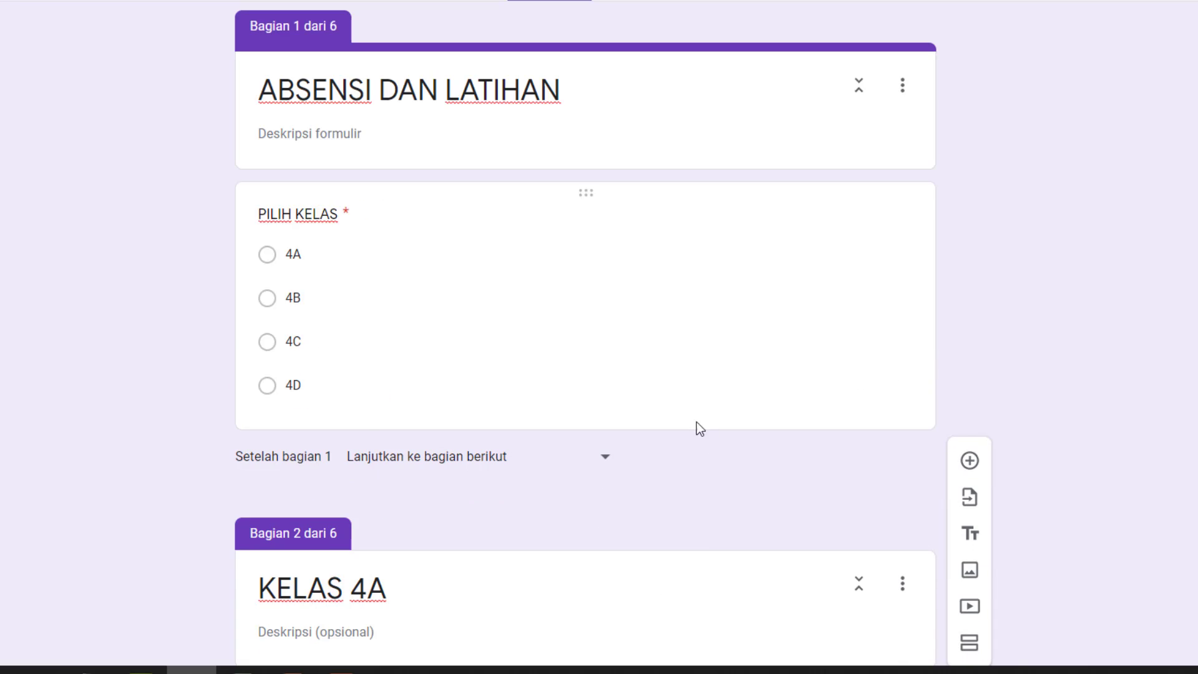
scroll(642, 422, down, 5)
scroll(503, 405, down, 8)
scroll(474, 412, up, 3)
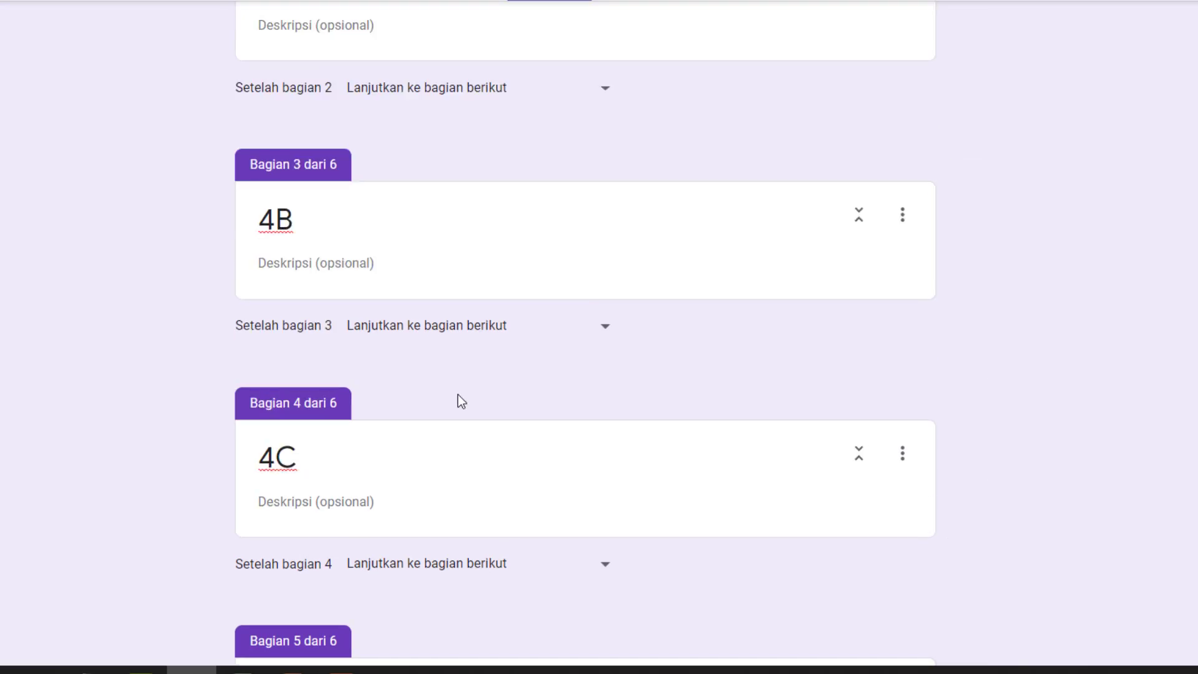
scroll(458, 384, up, 6)
scroll(454, 380, up, 3)
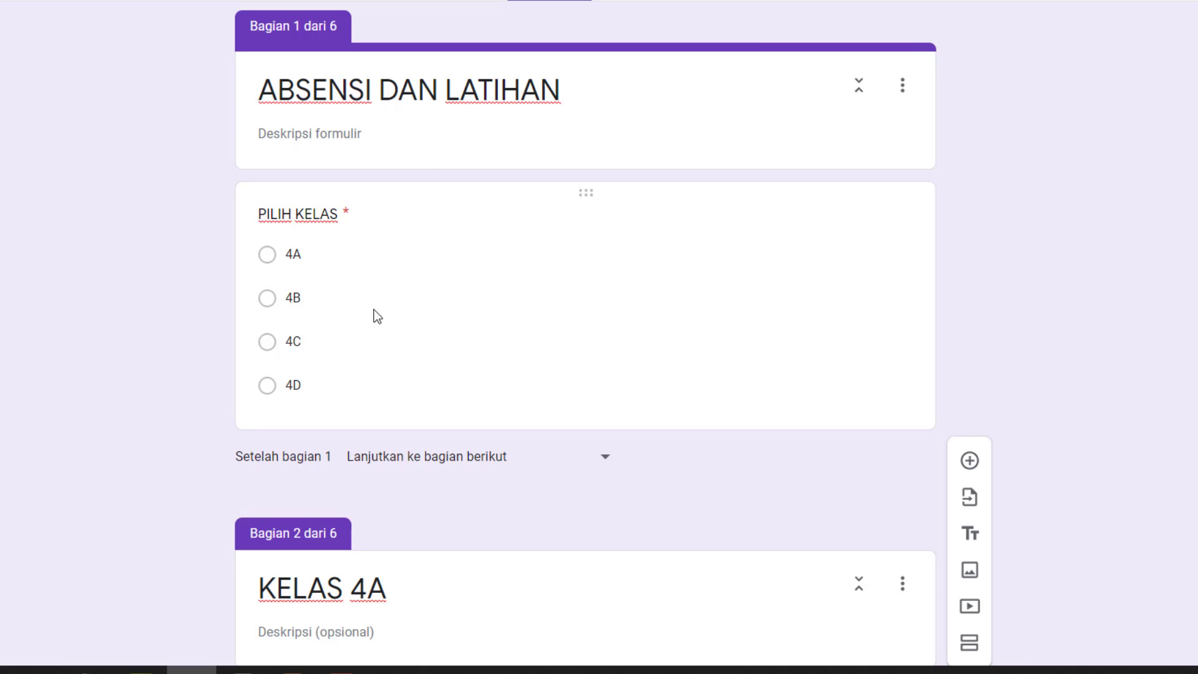
click(339, 224)
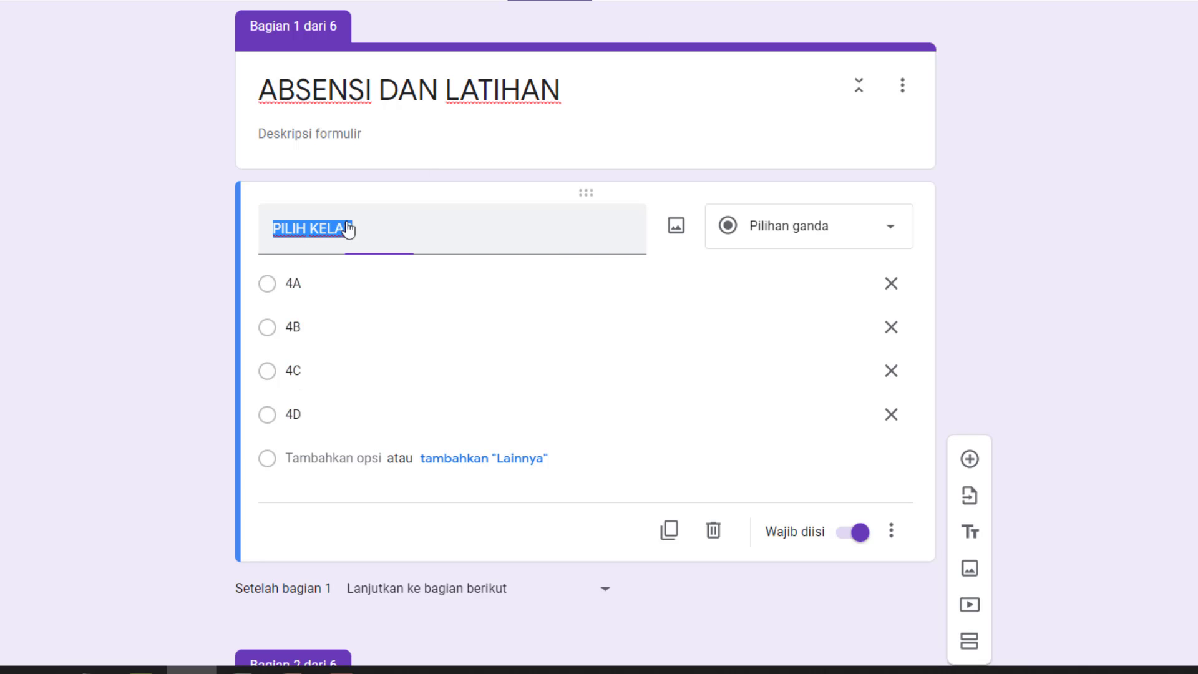
scroll(624, 306, down, 2)
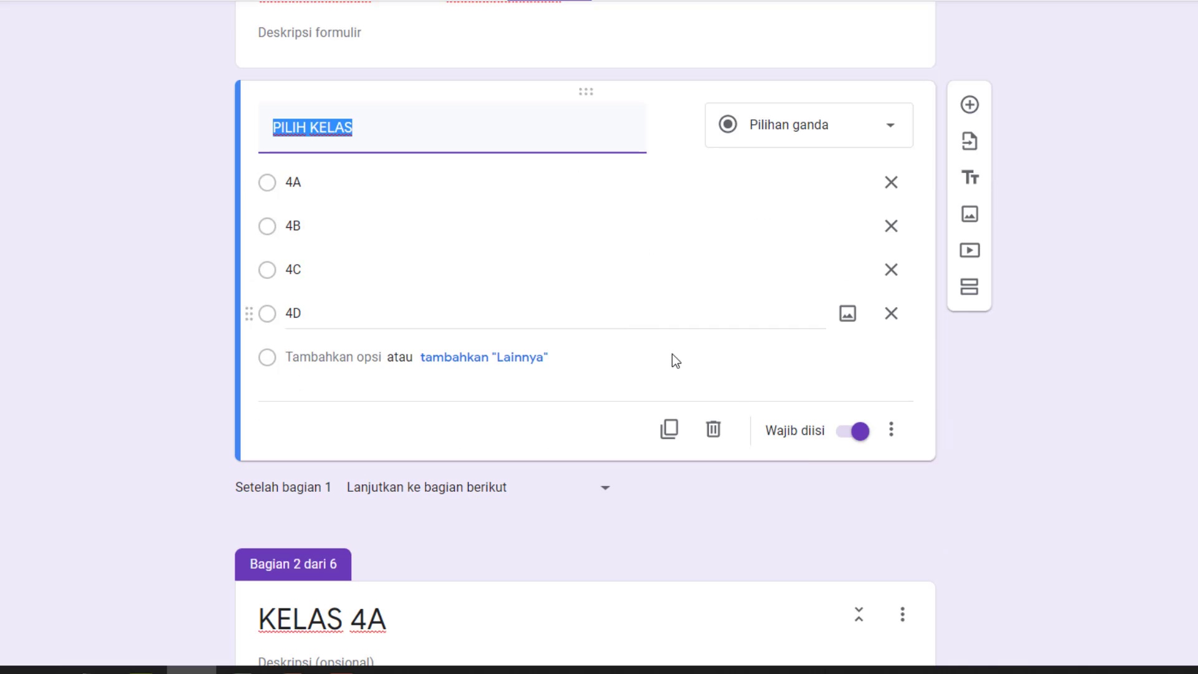
click(891, 430)
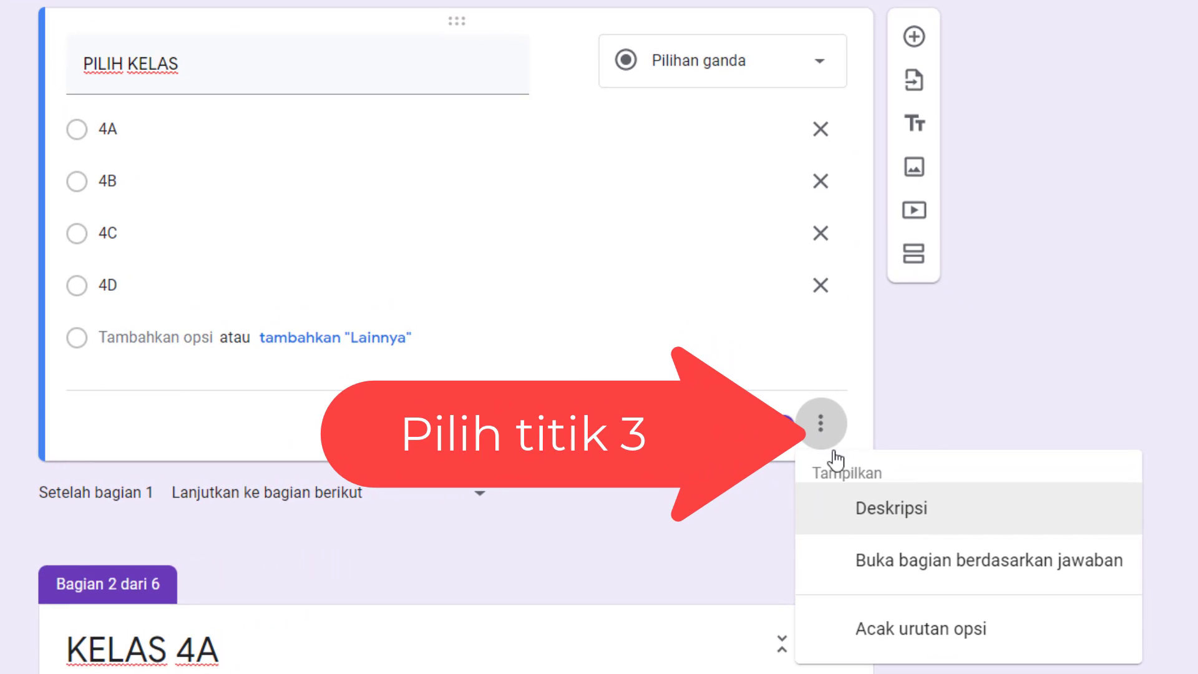
click(995, 579)
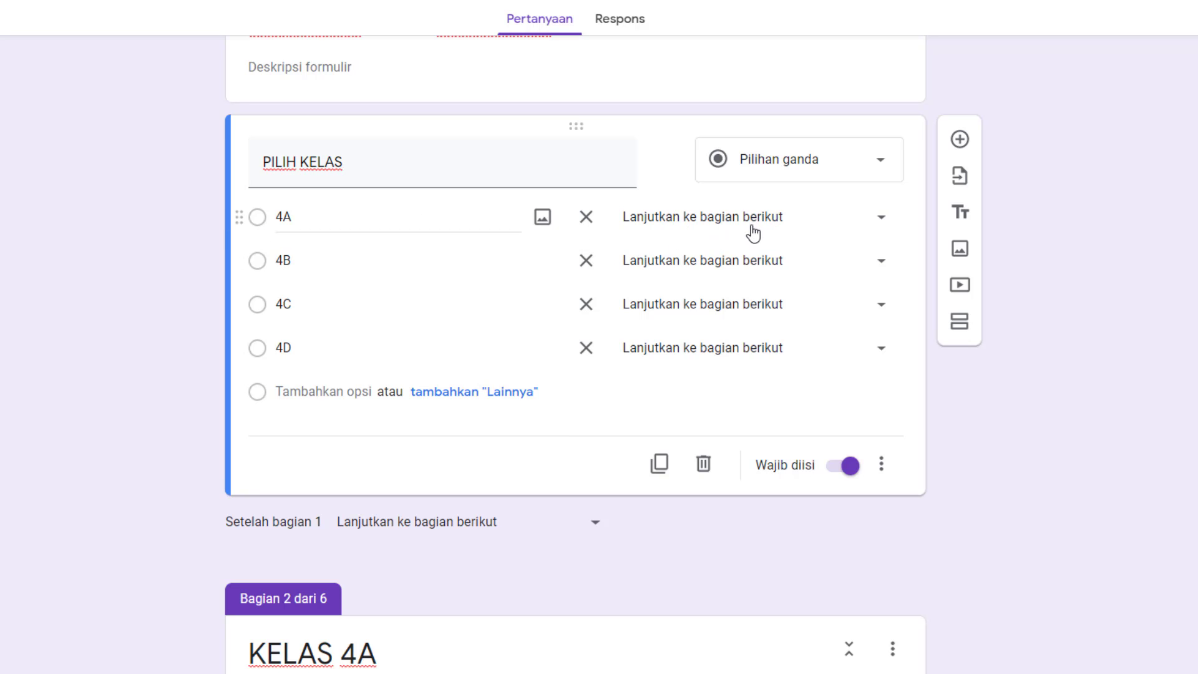
Route answer 4A to section 2 (KELAS 4A), 4B to section 3, 4C to section 4 and 4D to section 5.
click(818, 218)
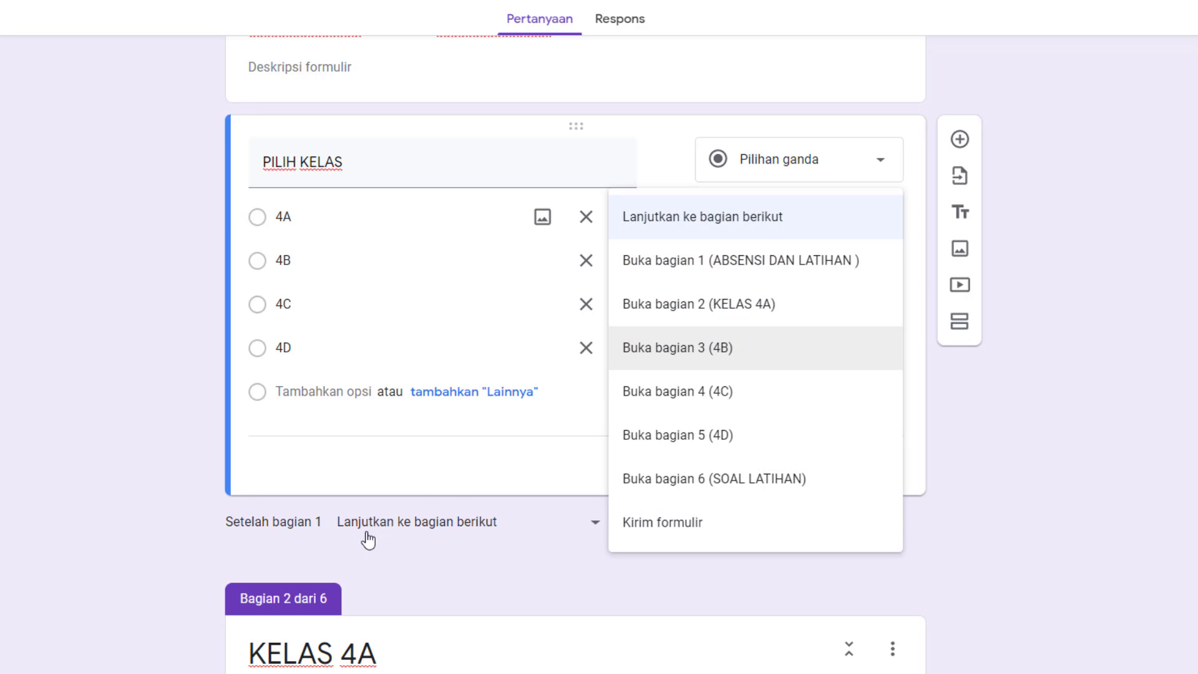
click(756, 307)
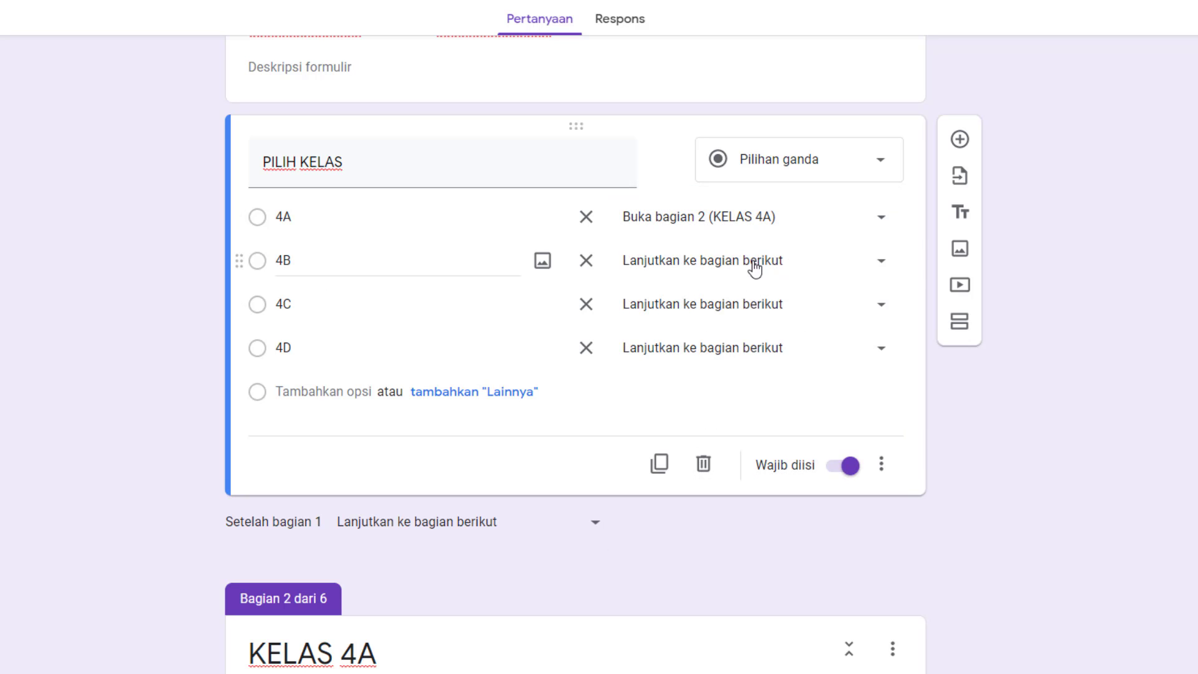
click(797, 268)
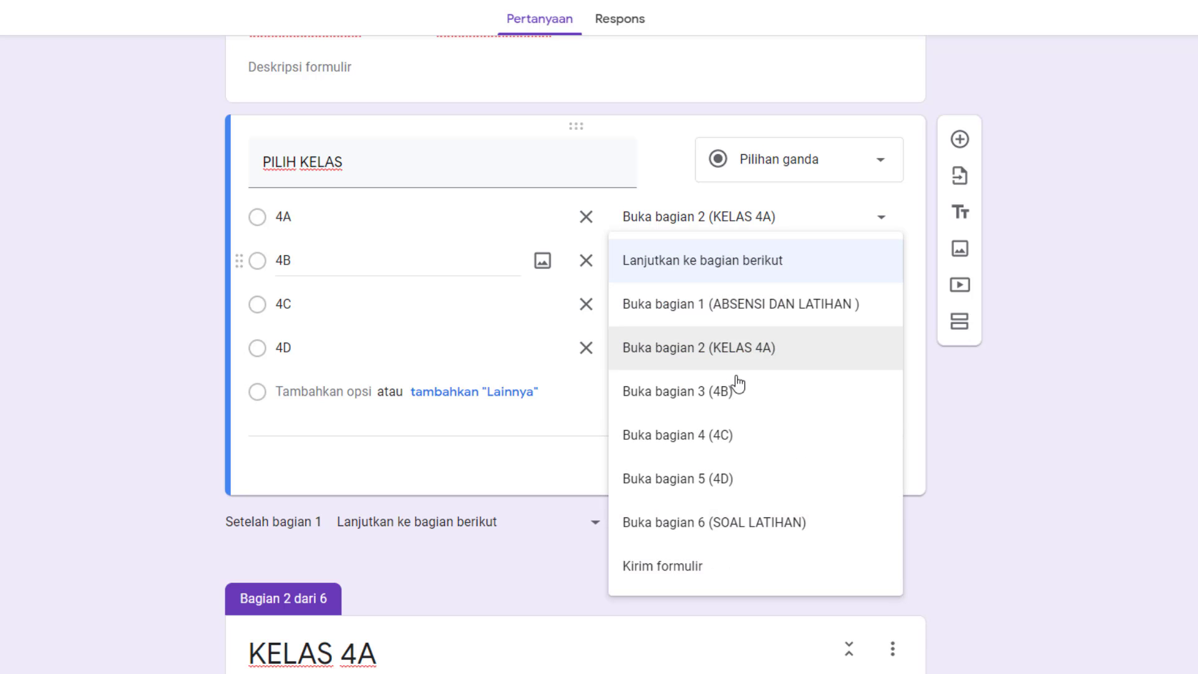
click(749, 408)
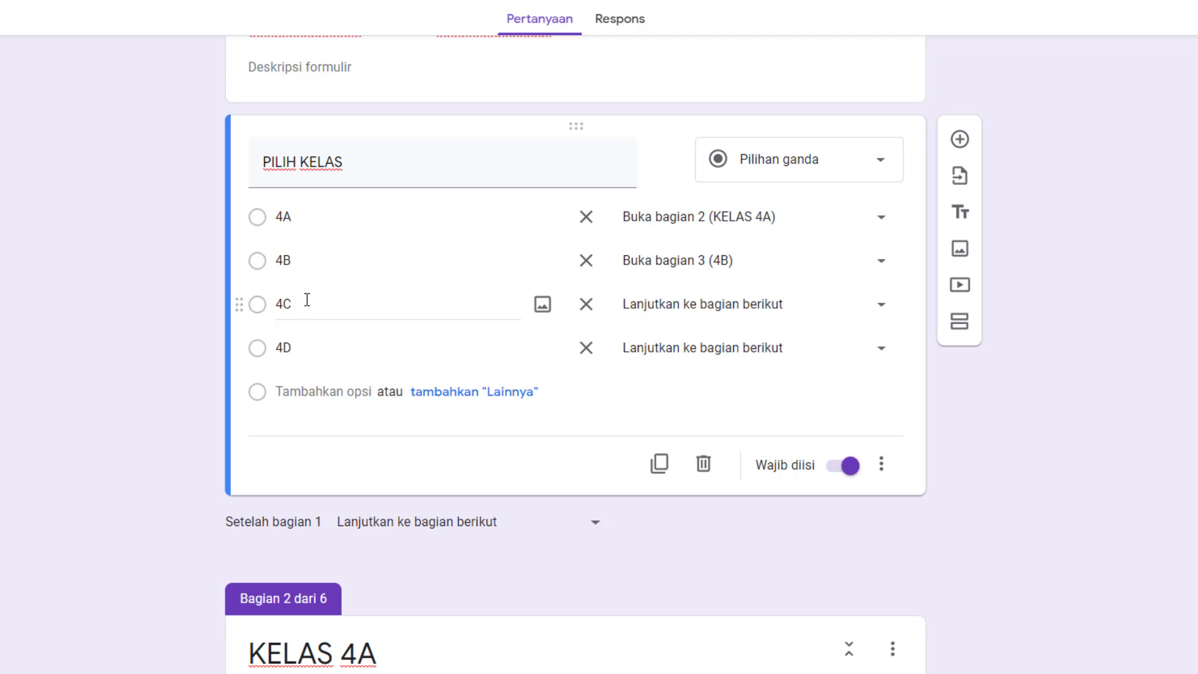
click(764, 304)
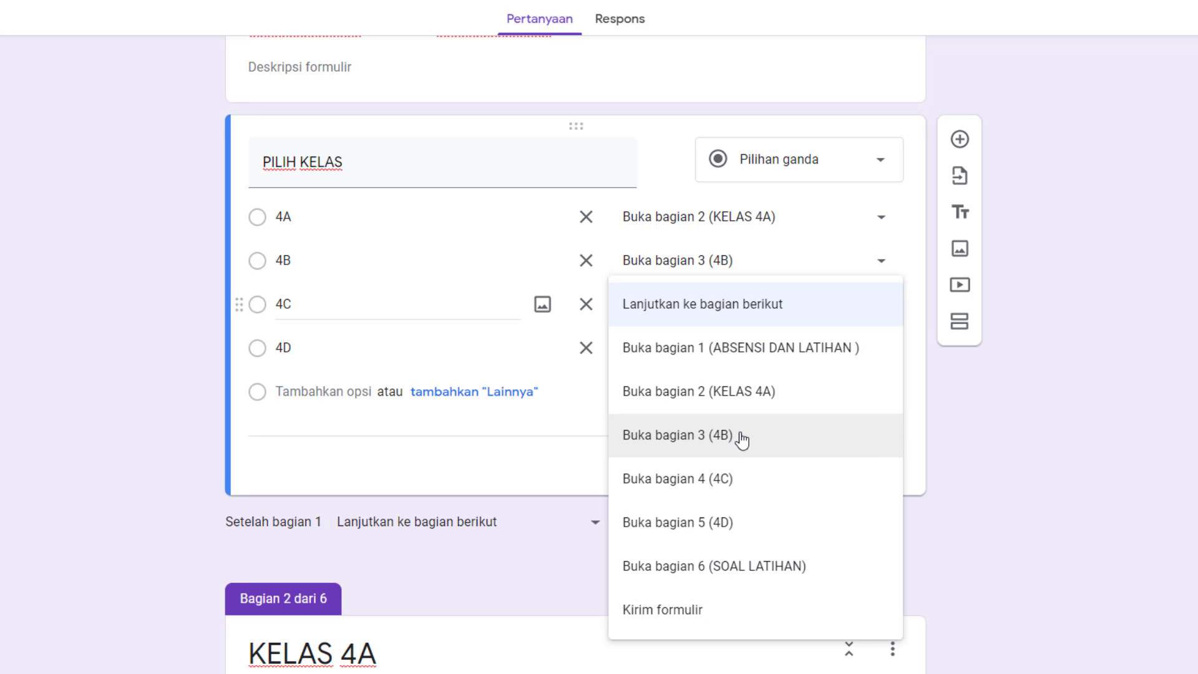
click(738, 486)
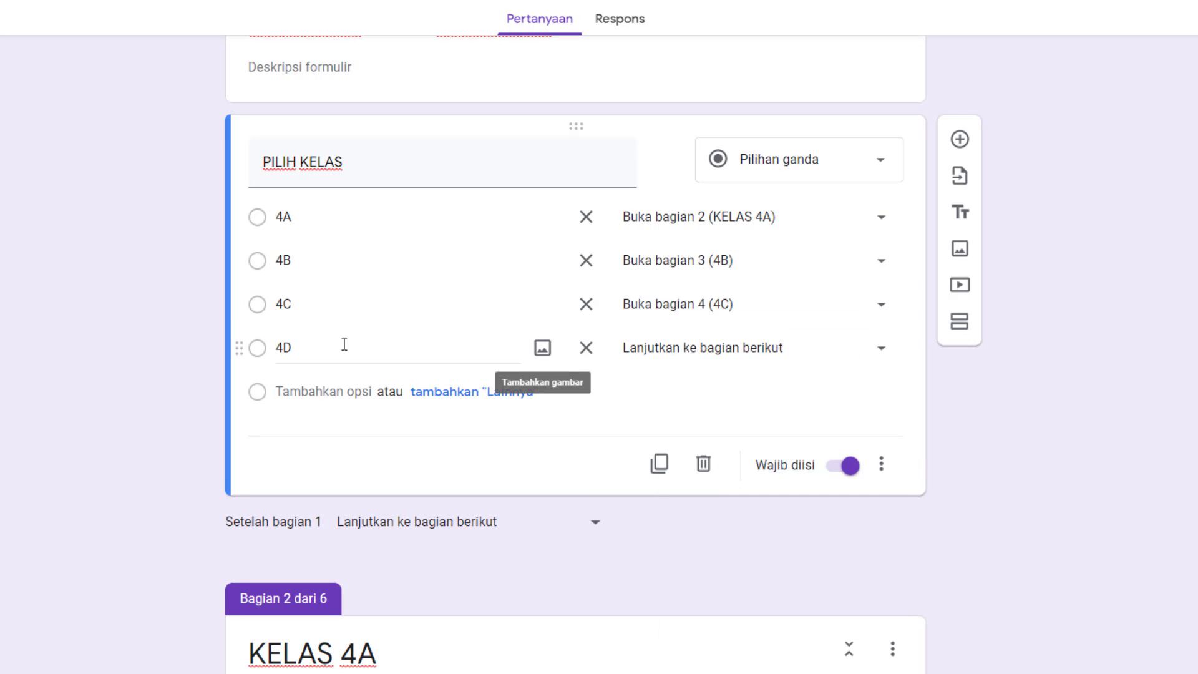
click(751, 354)
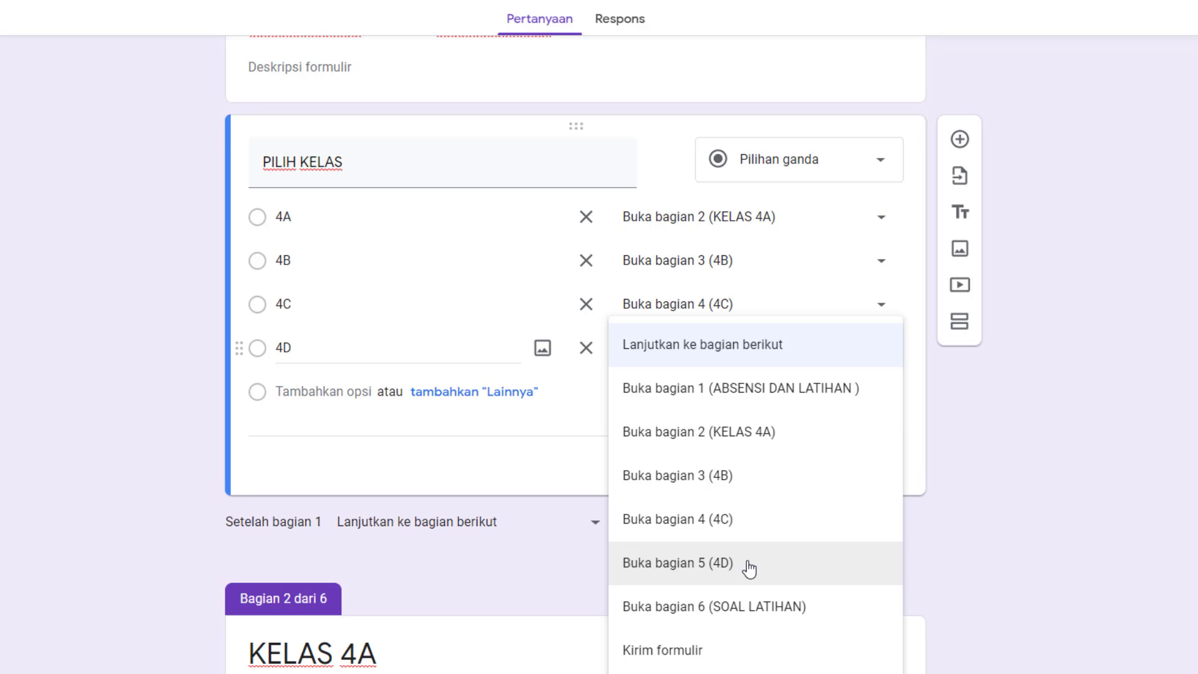
click(749, 566)
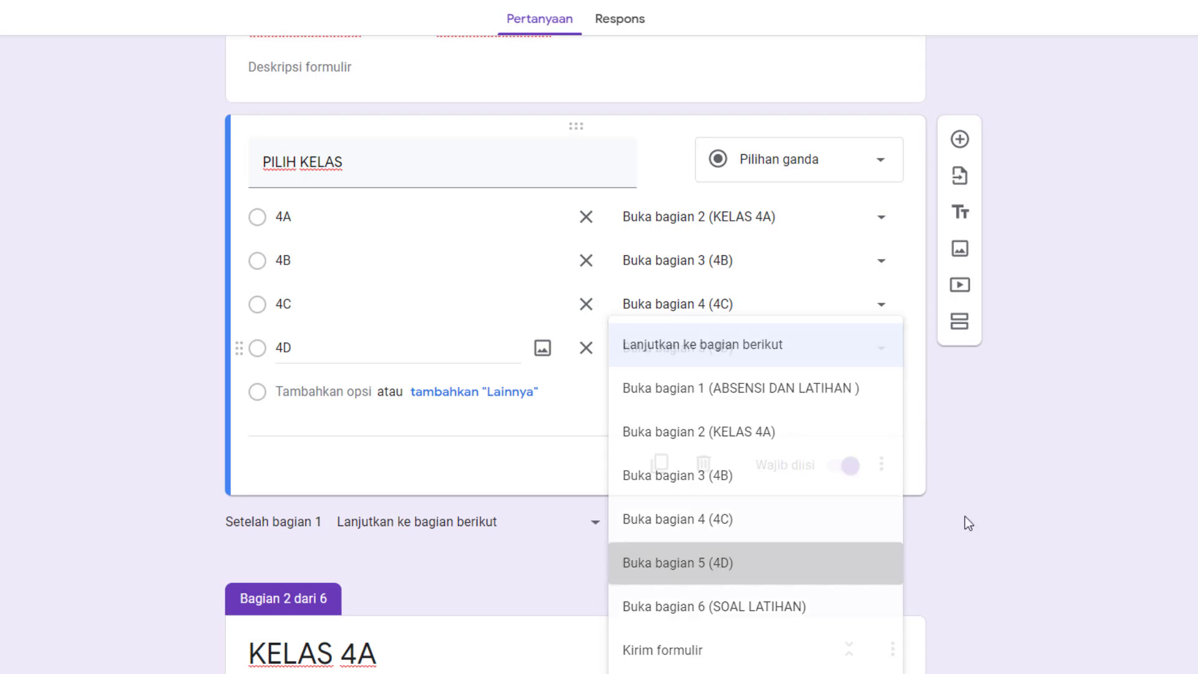
click(882, 477)
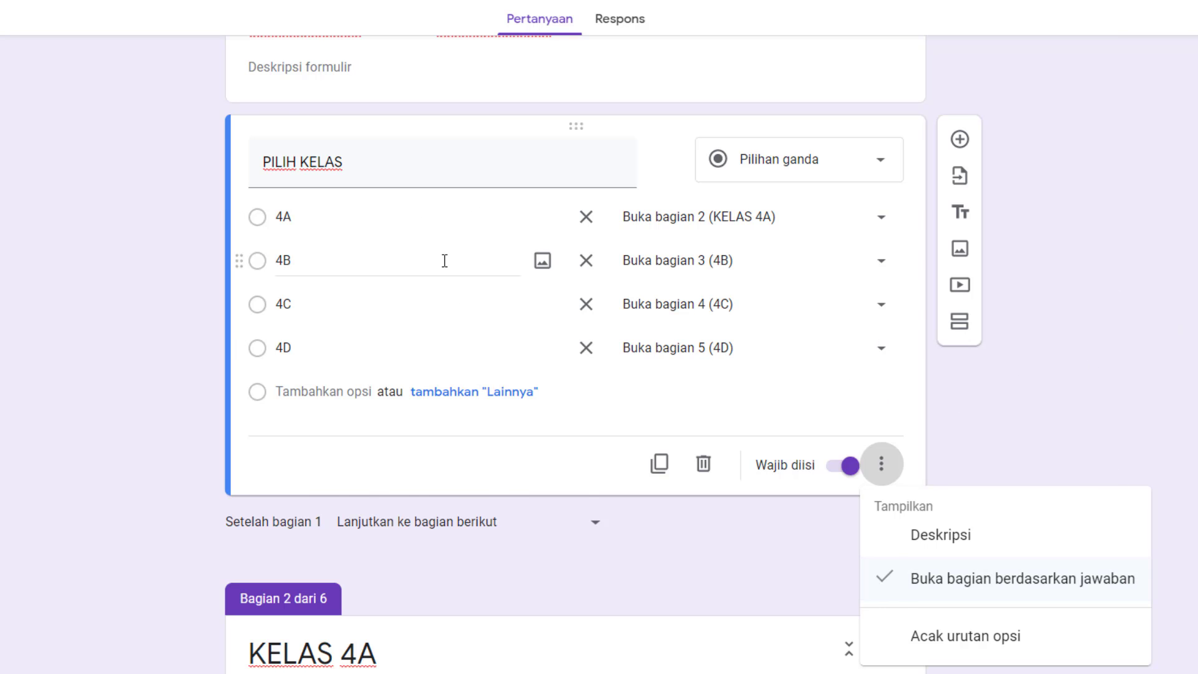
scroll(444, 261, up, 1)
scroll(425, 260, down, 1)
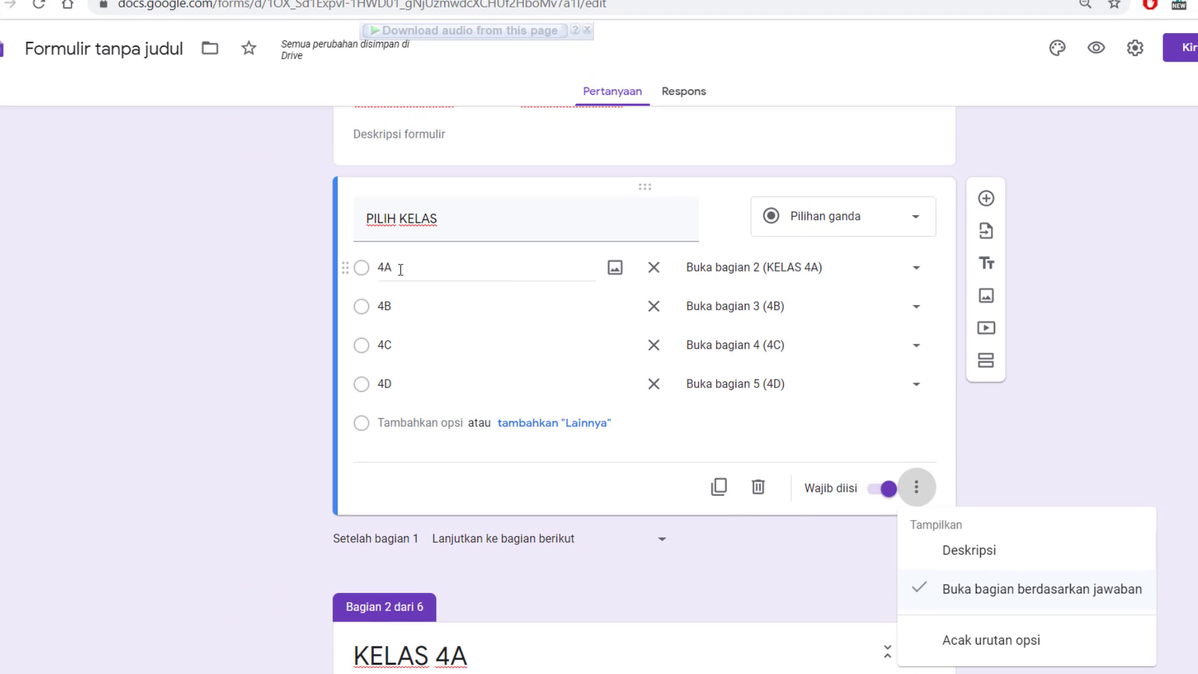
Add a new question to the KELAS 4A section.
scroll(634, 477, down, 3)
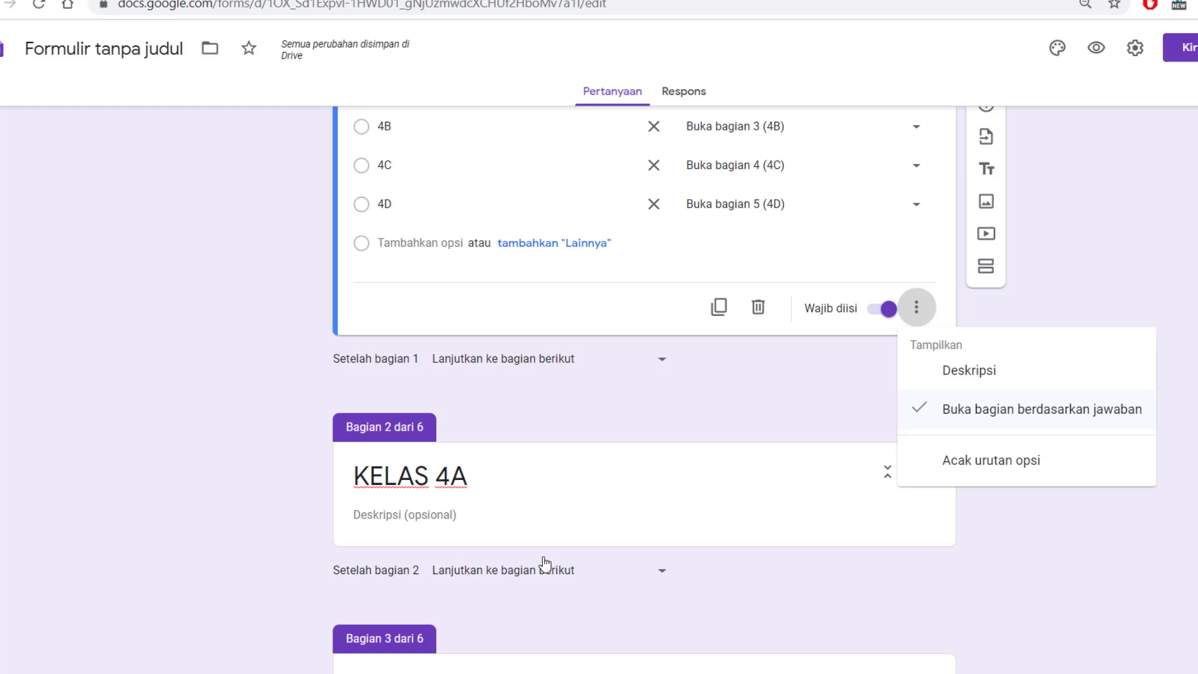
click(485, 478)
scroll(498, 436, down, 6)
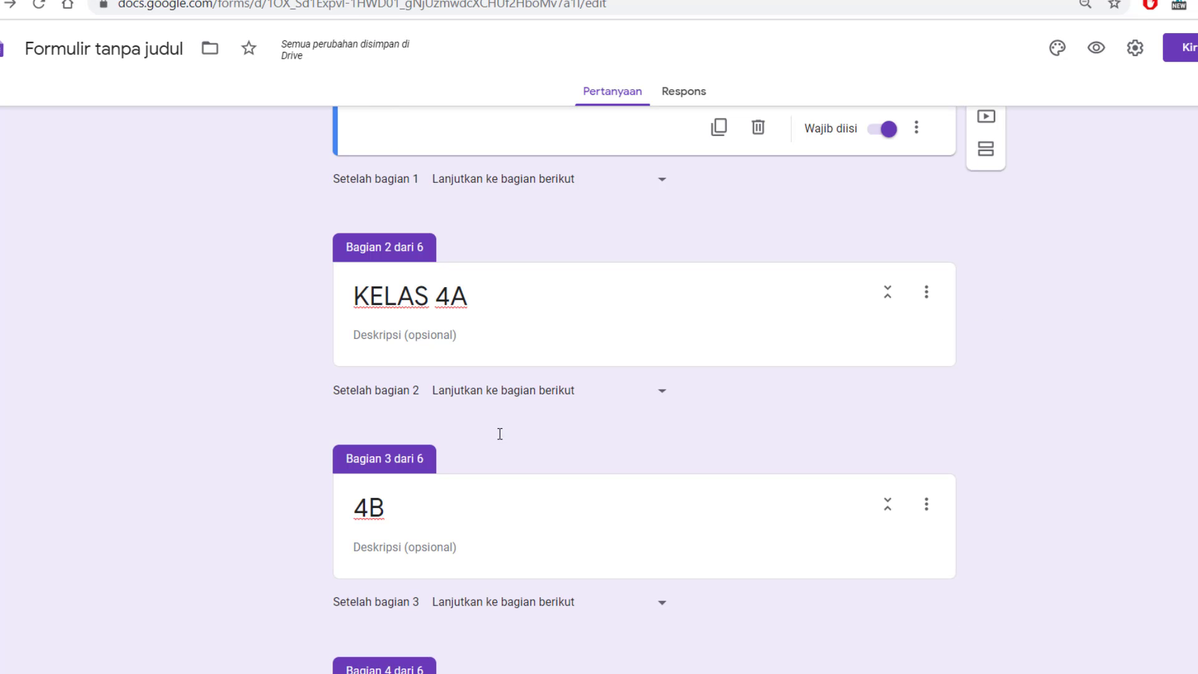
click(467, 297)
scroll(513, 334, down, 1)
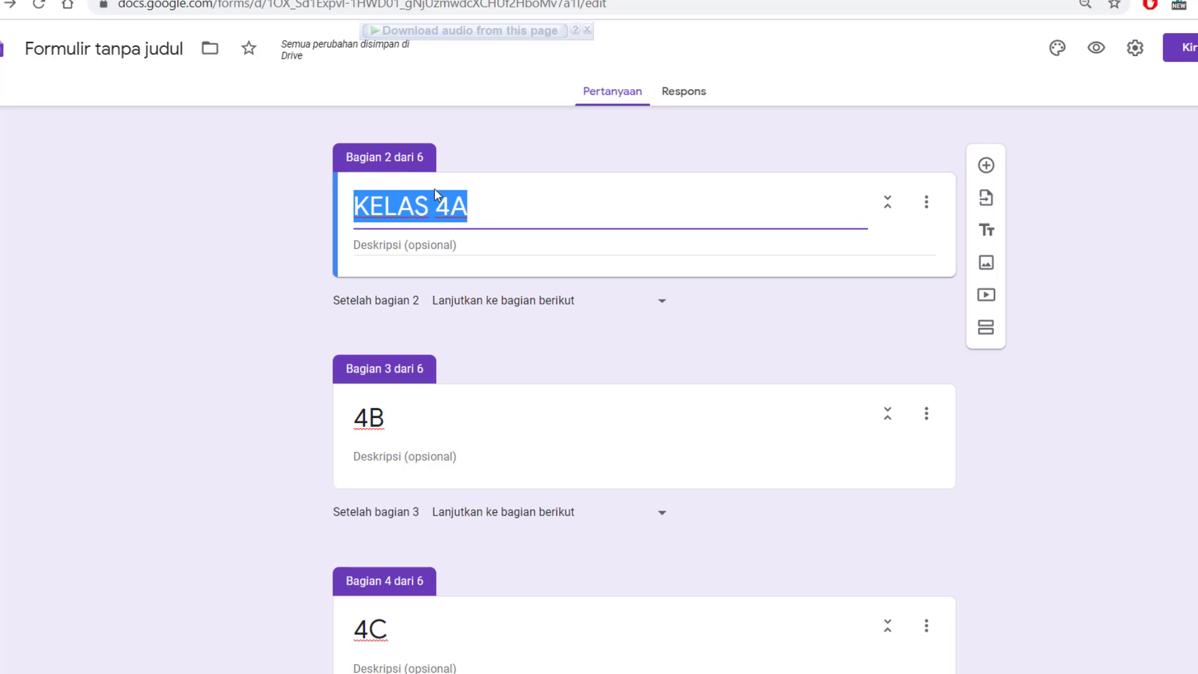
click(987, 166)
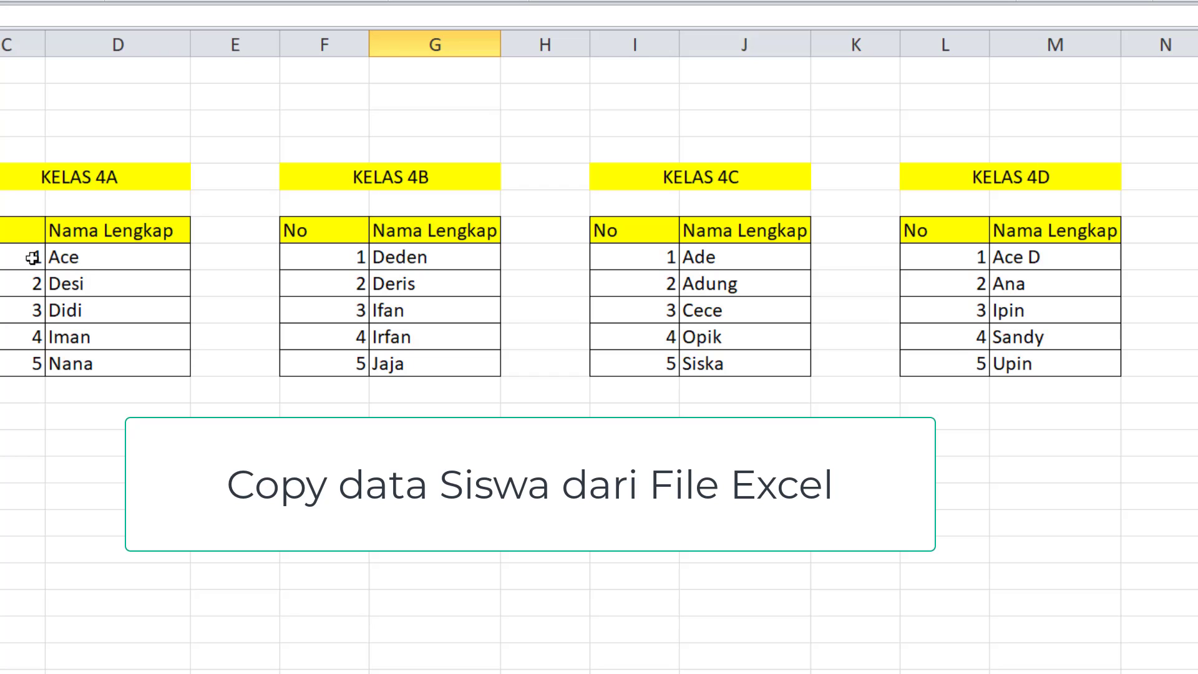
Switch to the Excel student list and copy the numbers and names of the KELAS 4A table without its header row.
drag(25, 256, 85, 365)
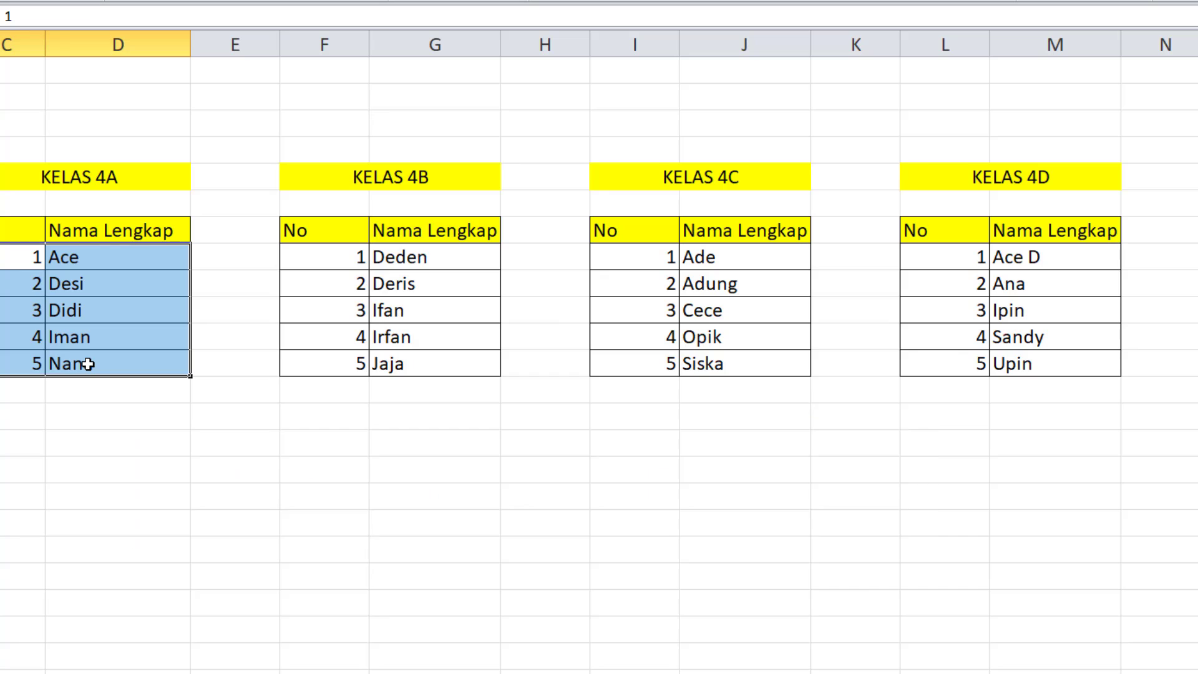
key(ctrl+c)
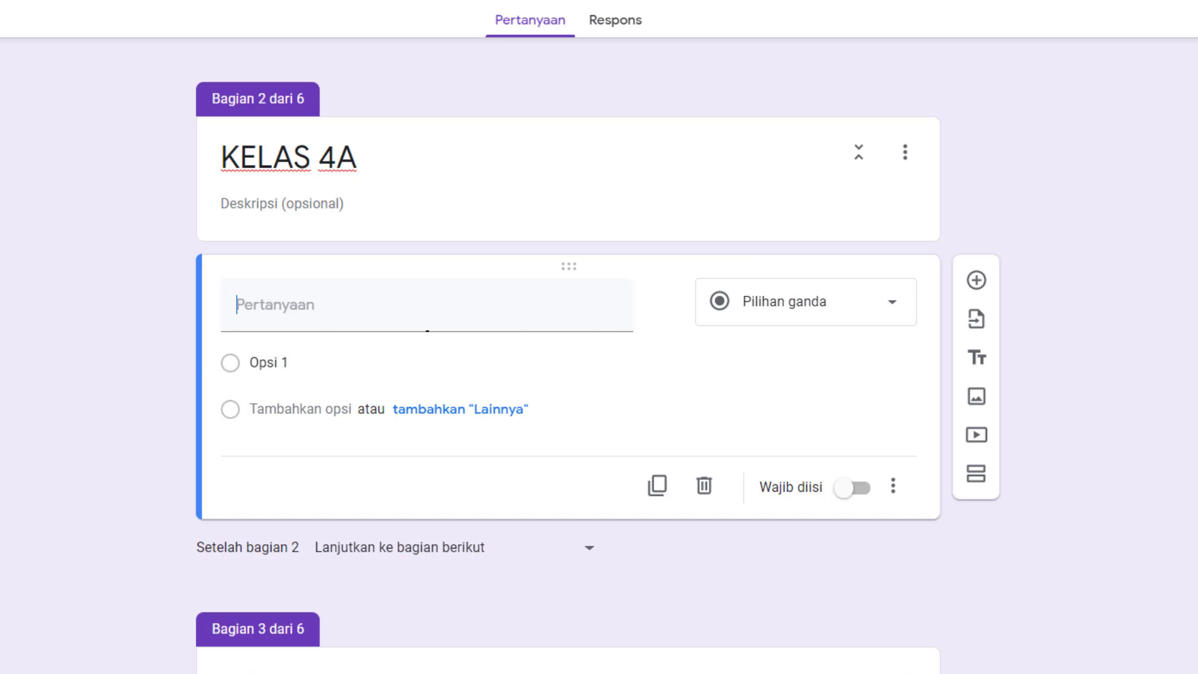
Back in the form, title the new KELAS 4A question "Nama Lengkap :" and set its type to Drop-down.
click(341, 319)
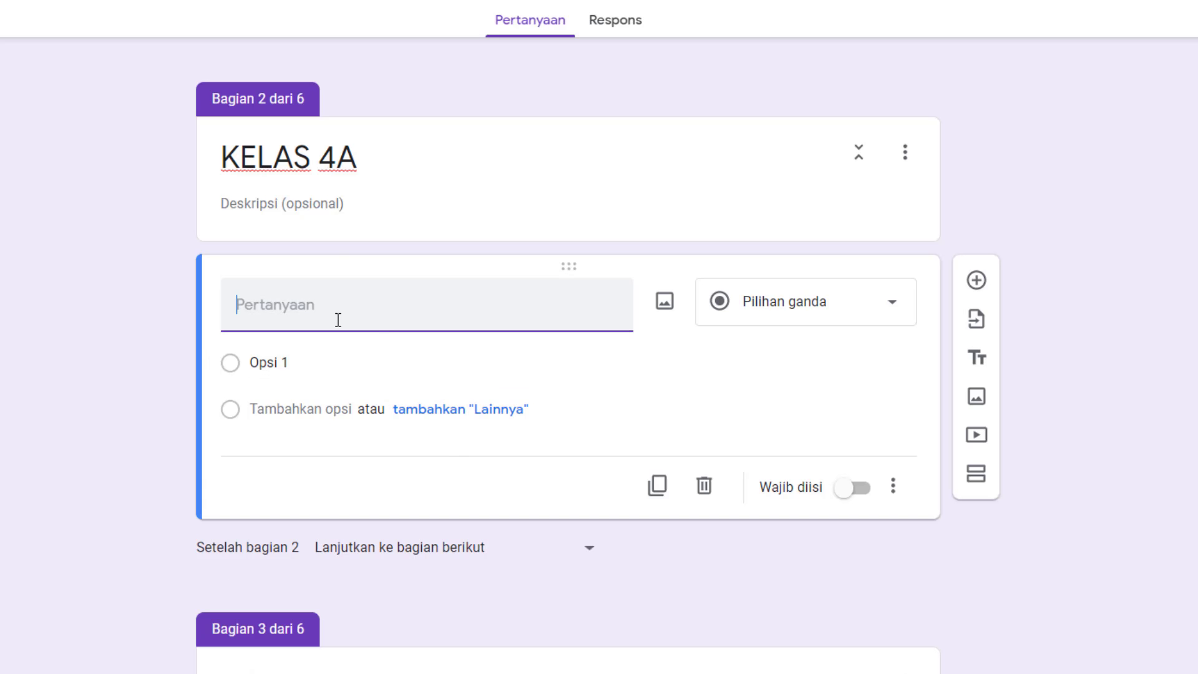
text(Nama Lengkap :)
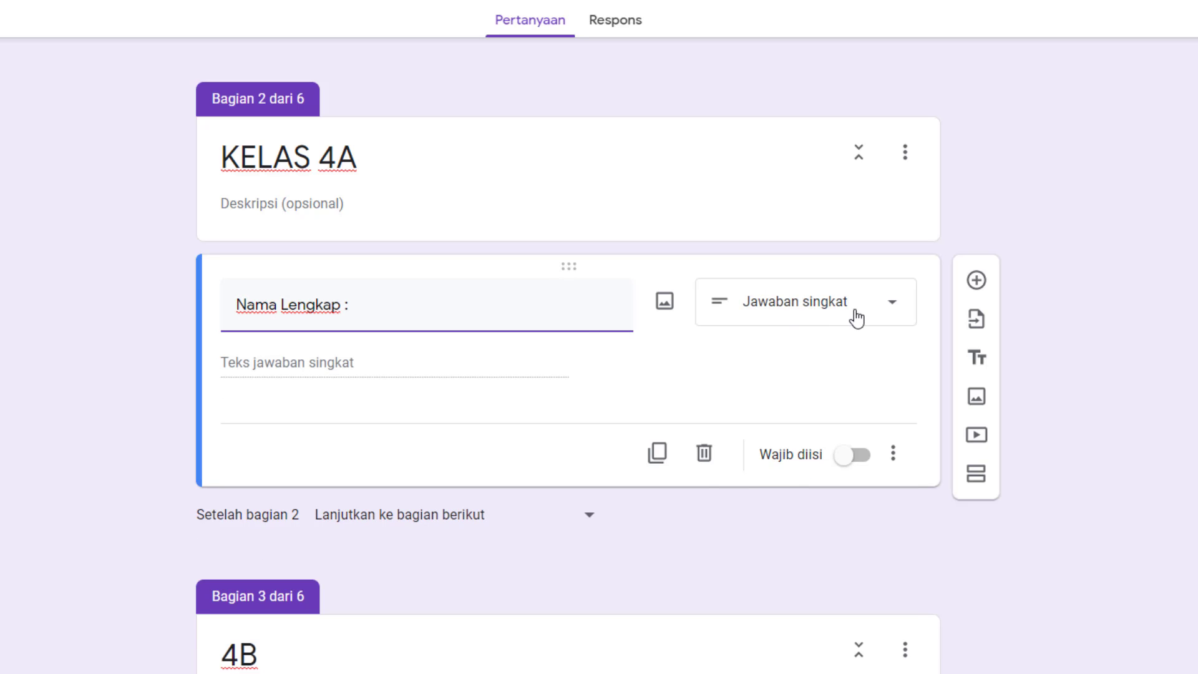
click(855, 312)
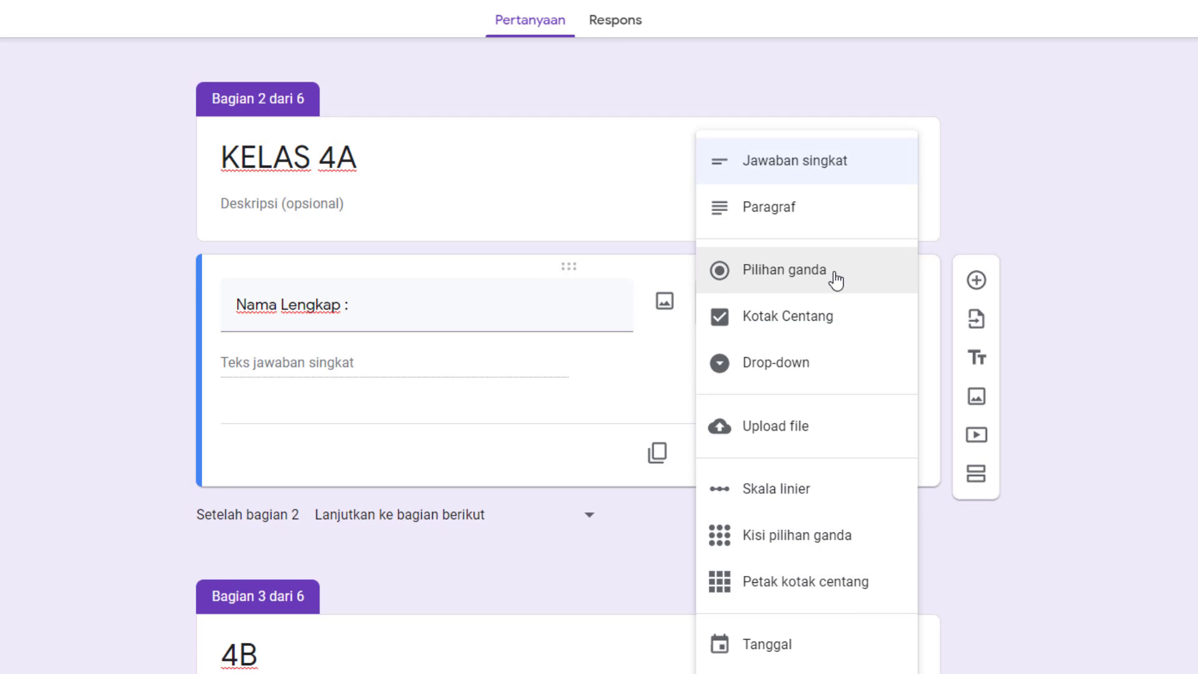
click(791, 374)
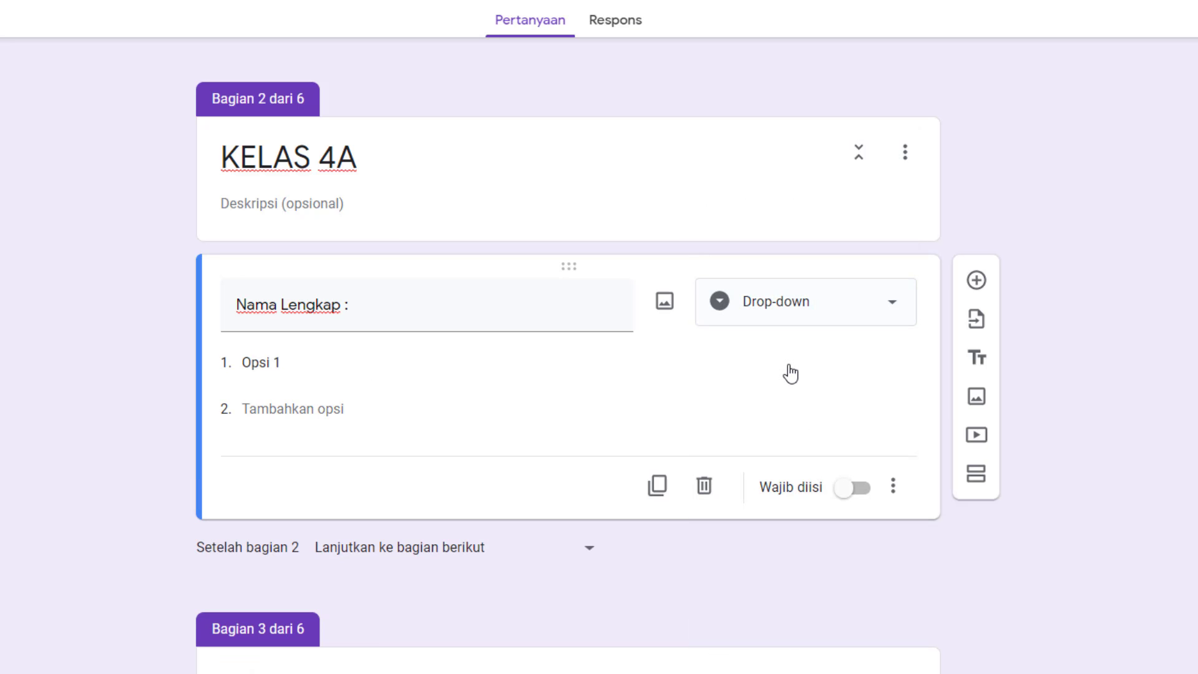
Paste the copied class 4A student list as the answer options of Nama Lengkap and make the question required.
click(297, 364)
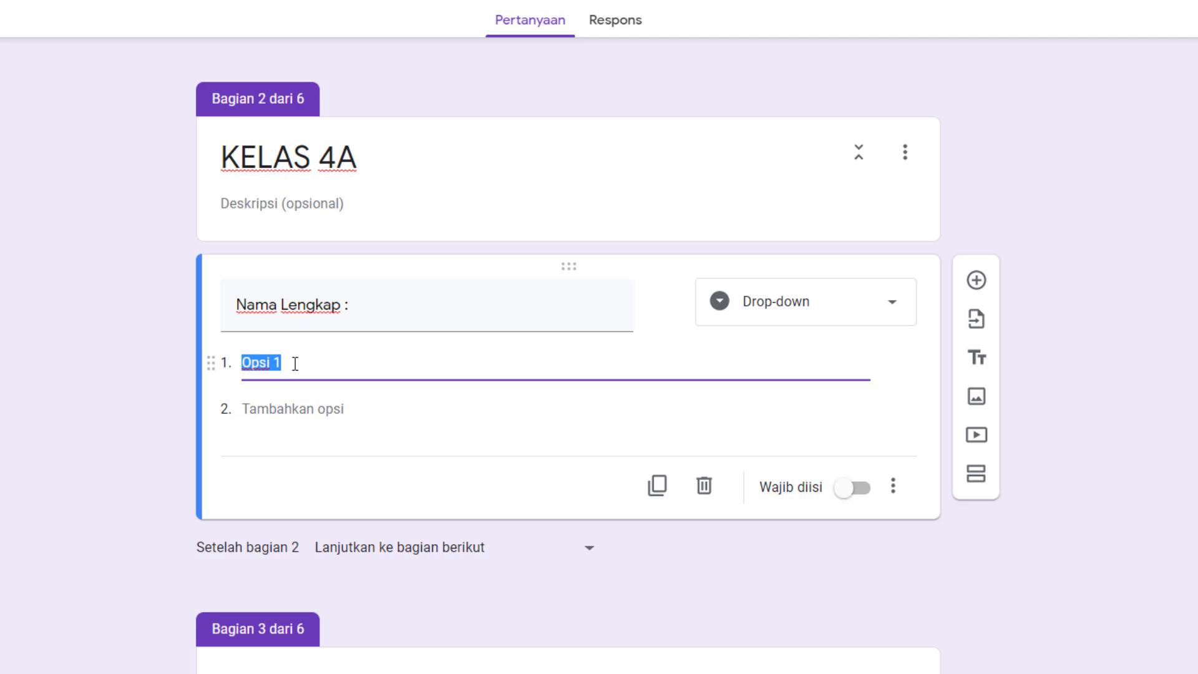
key(ctrl+v)
scroll(300, 350, down, 1)
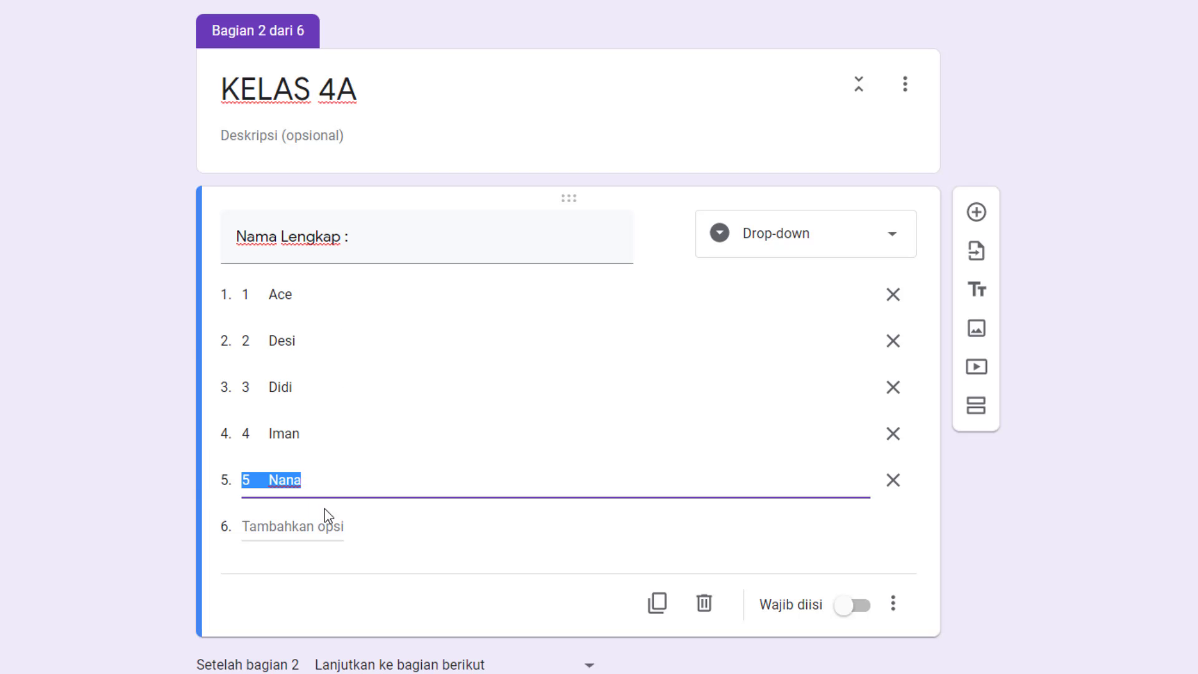
click(854, 615)
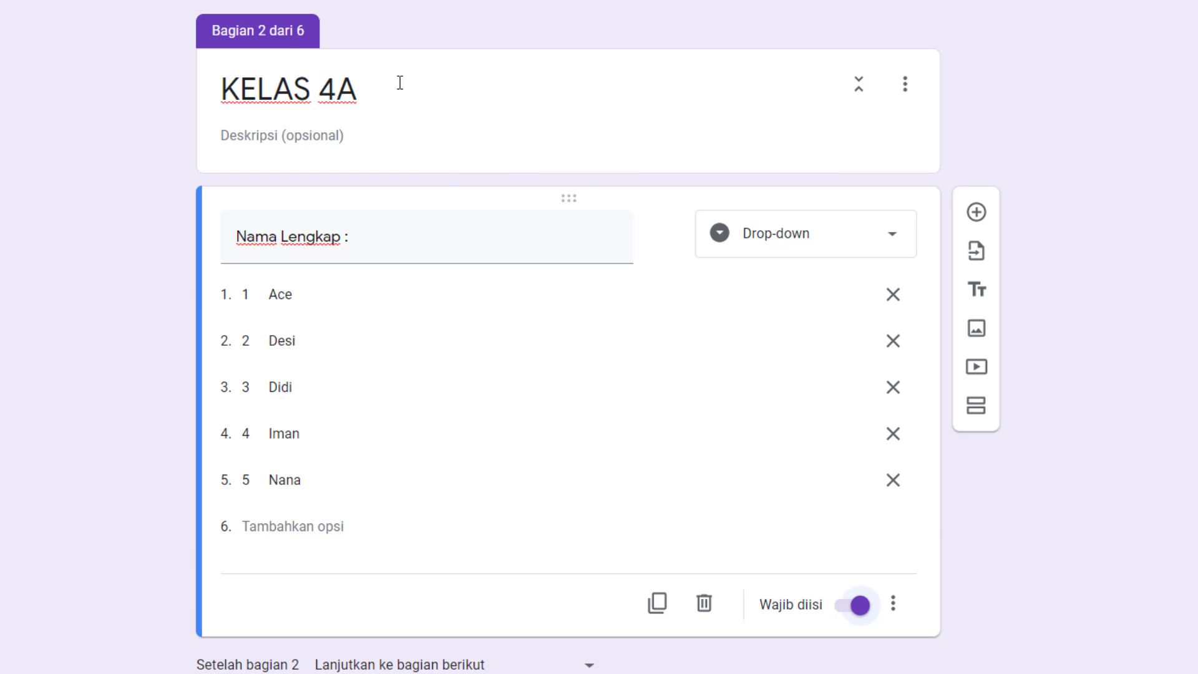
Review the Nama Lengkap question with its student options in KELAS 4A and the 4B section below it.
scroll(400, 83, down, 1)
scroll(382, 102, up, 1)
text(:)
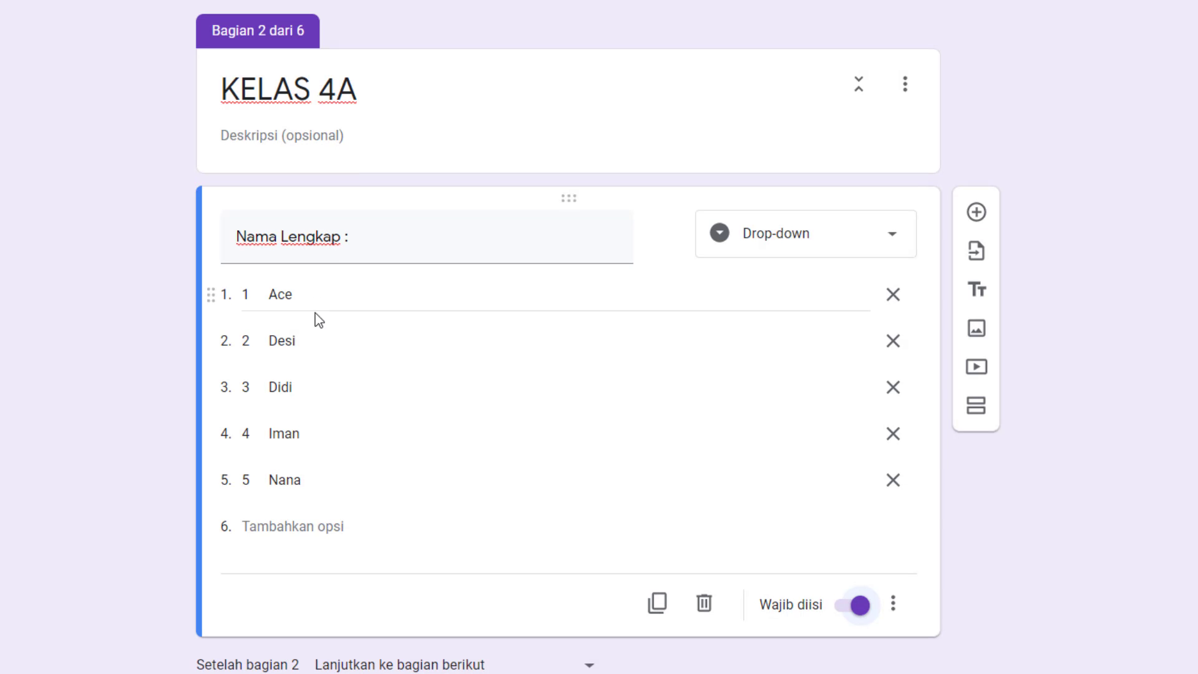
scroll(324, 447, down, 1)
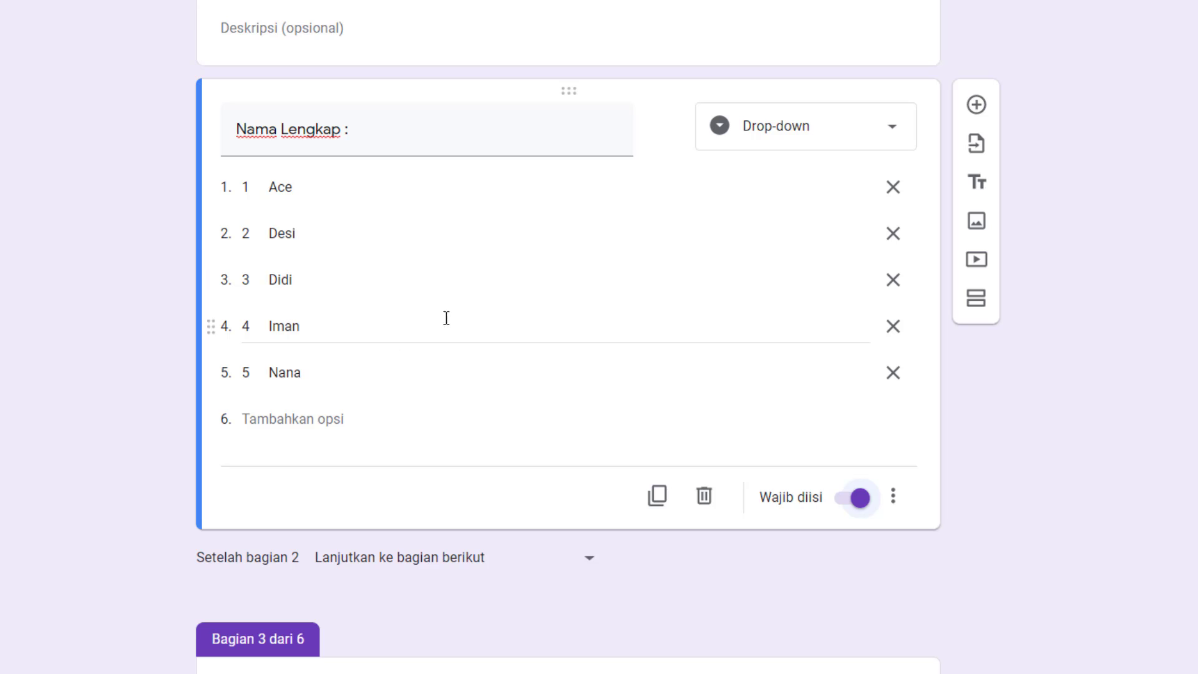
scroll(408, 88, up, 1)
scroll(366, 268, down, 1)
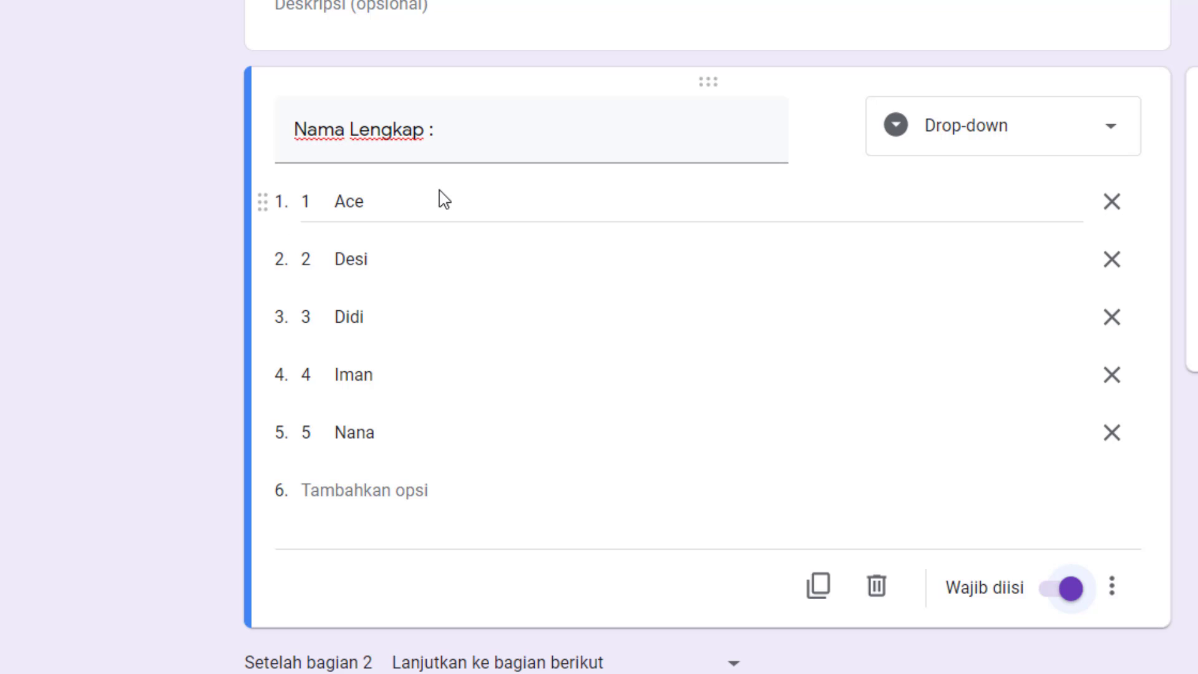
scroll(443, 224, down, 2)
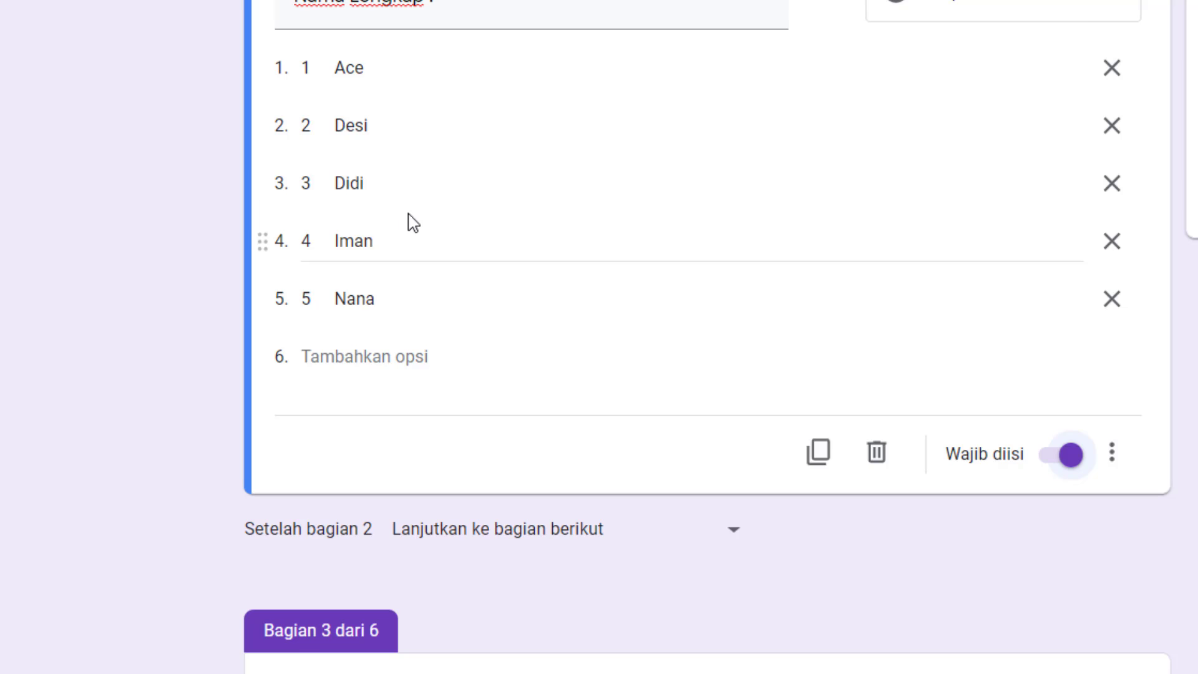
scroll(458, 281, down, 2)
scroll(441, 418, down, 2)
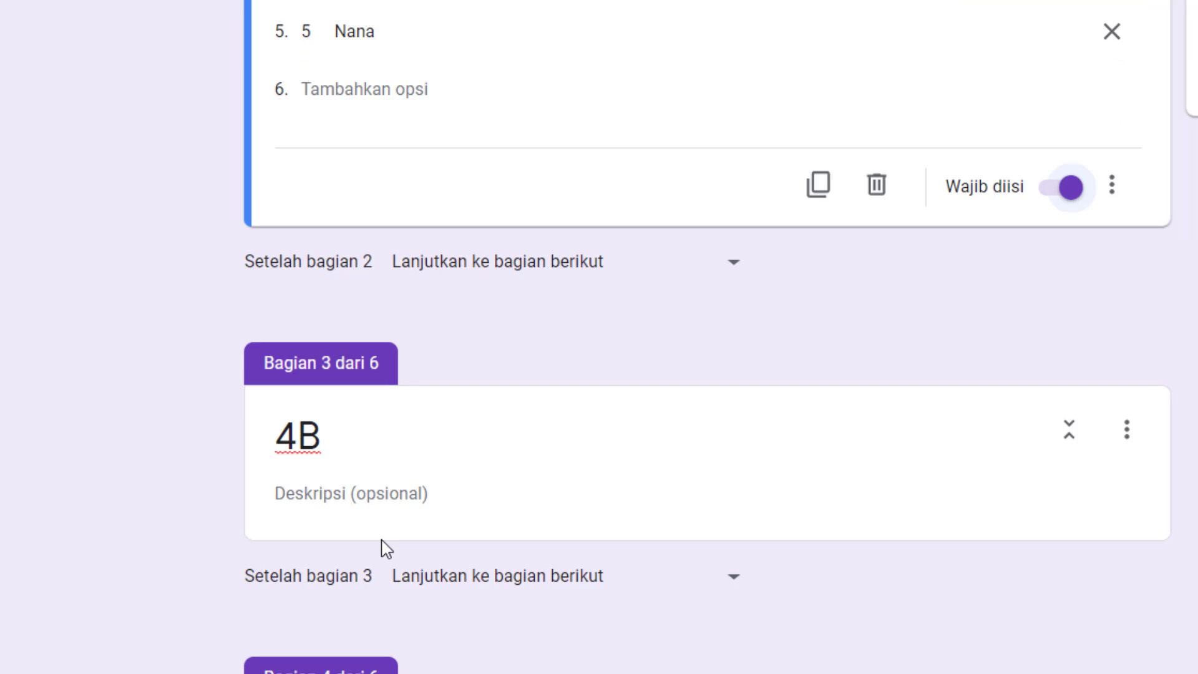
Make the form continue to section 6 (SOAL LATIHAN) after section 2.
click(740, 273)
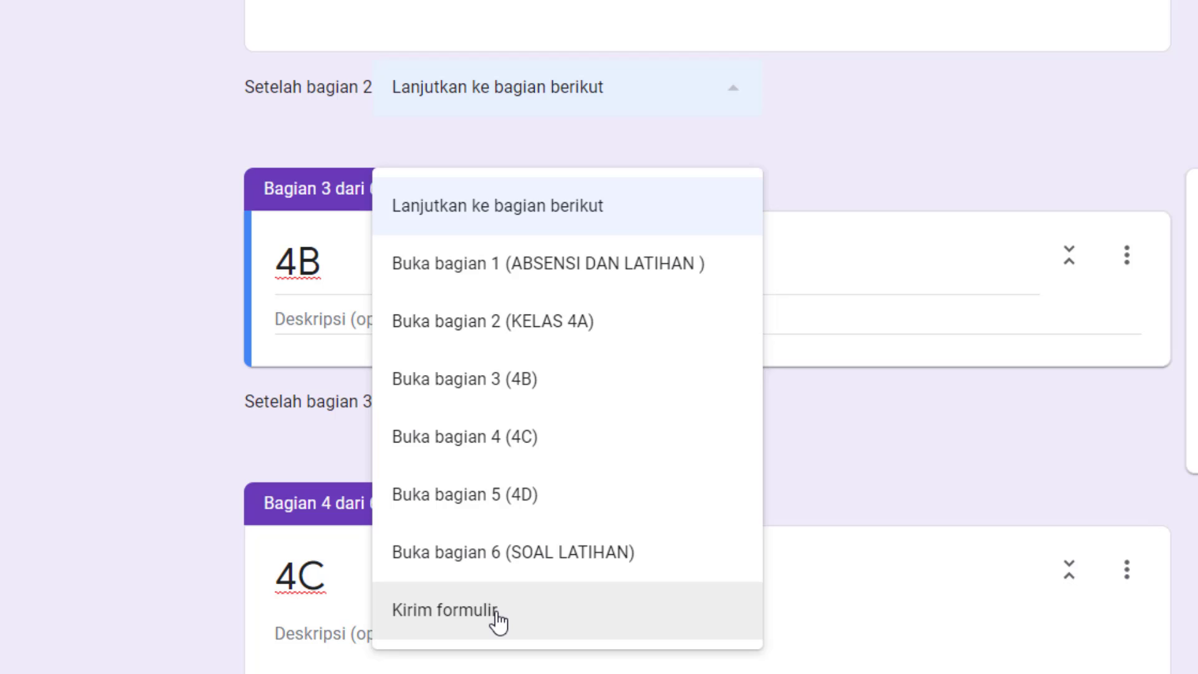
click(547, 568)
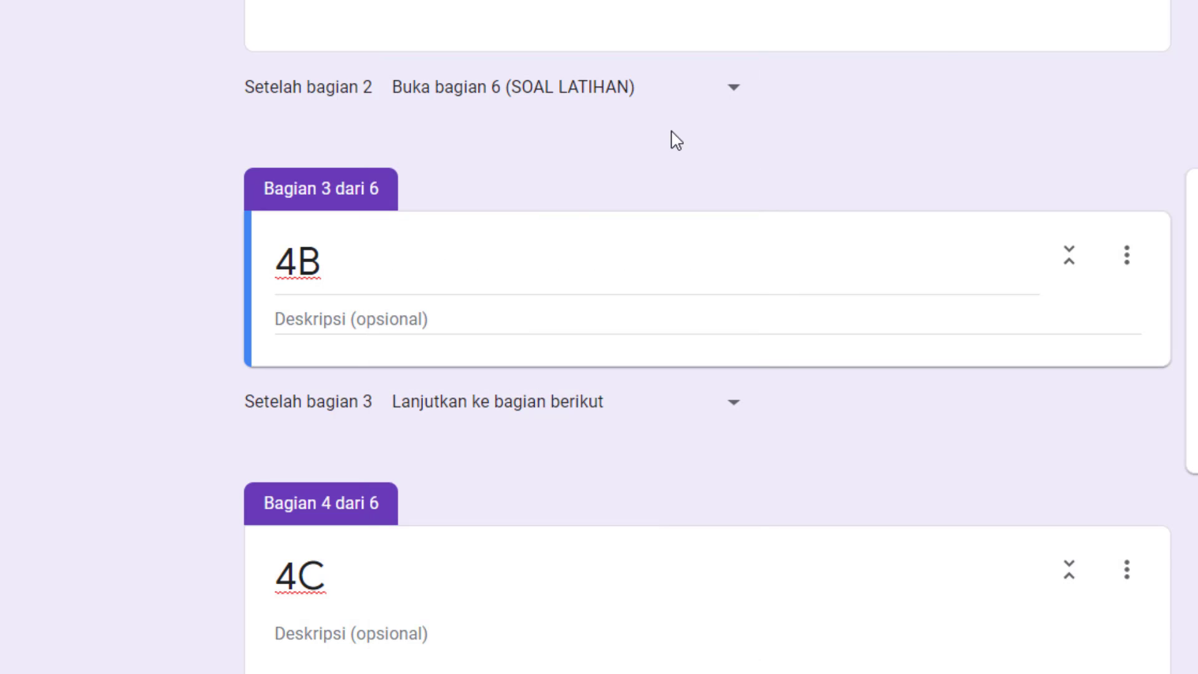
scroll(367, 262, down, 2)
scroll(368, 262, down, 6)
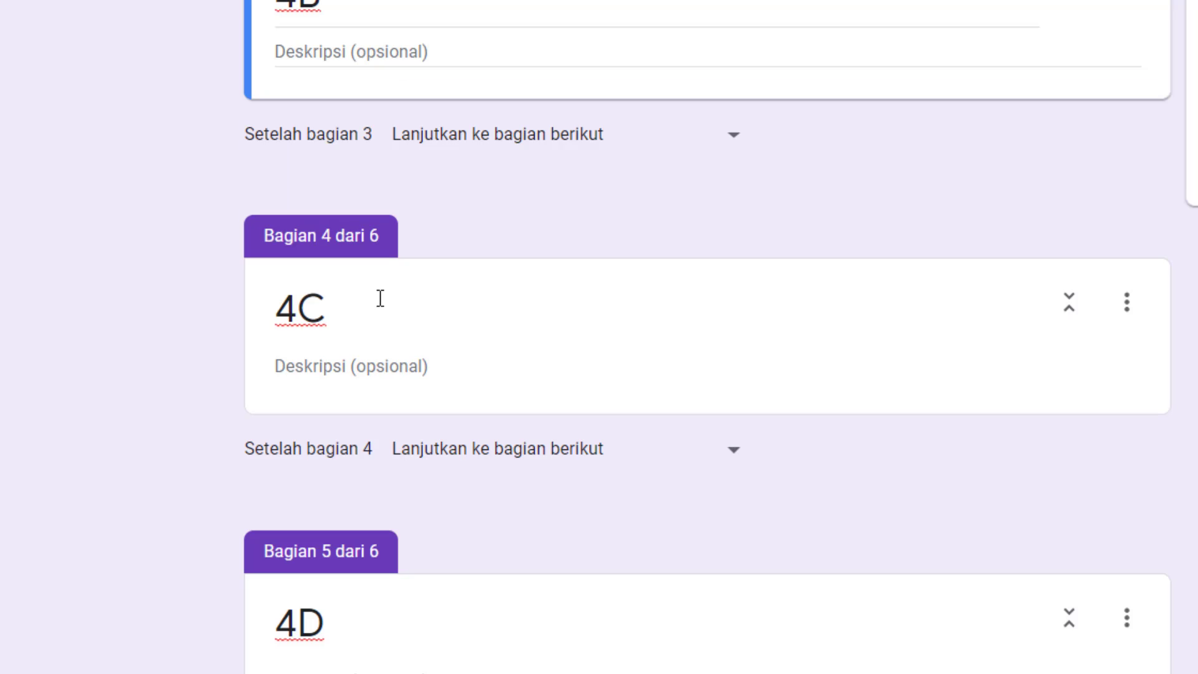
Add a question to section 4B and title it "Nama Lengkap :".
scroll(428, 418, up, 2)
scroll(592, 371, up, 4)
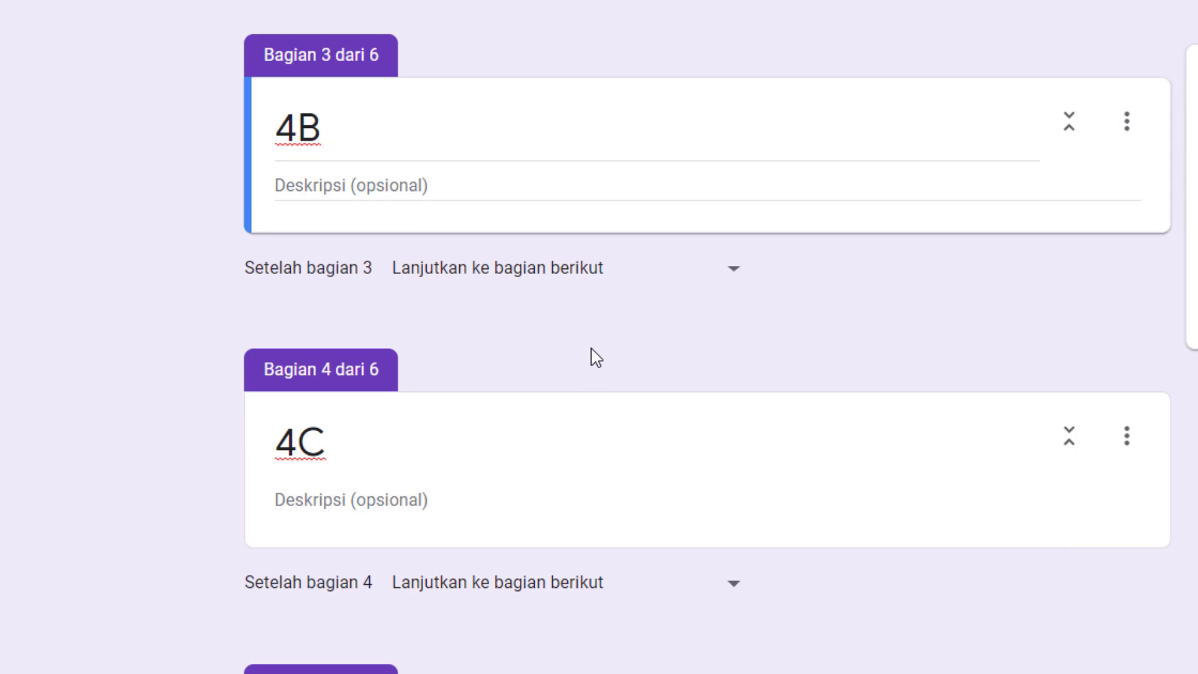
click(451, 184)
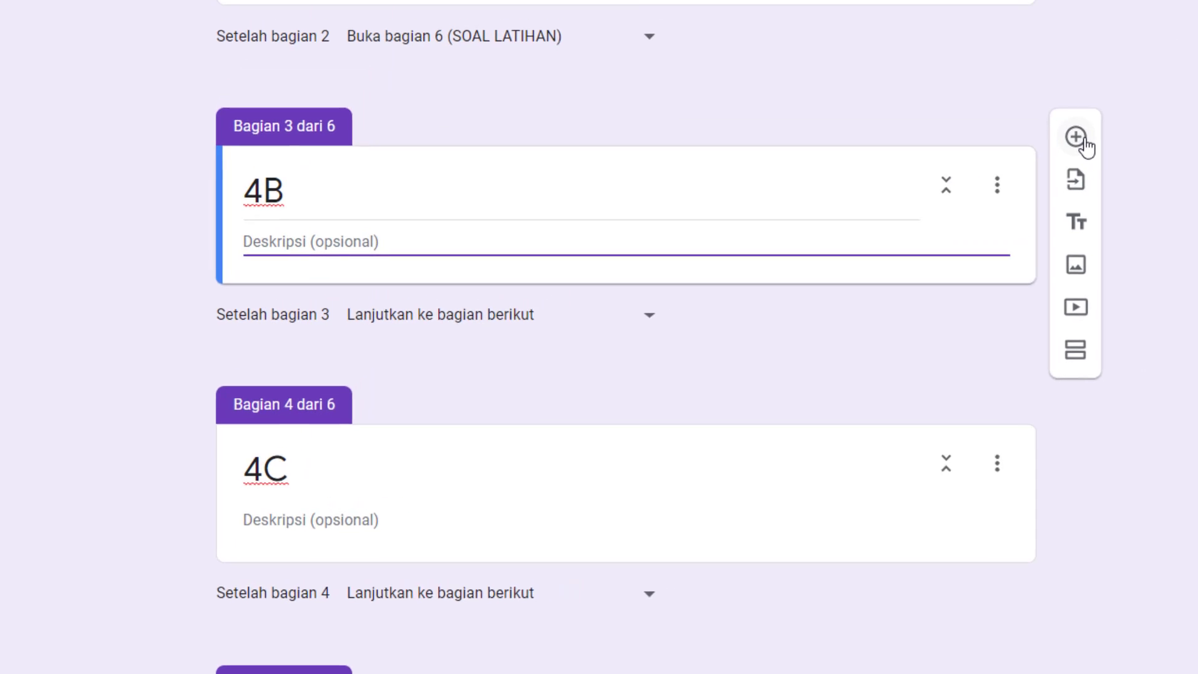
click(1083, 141)
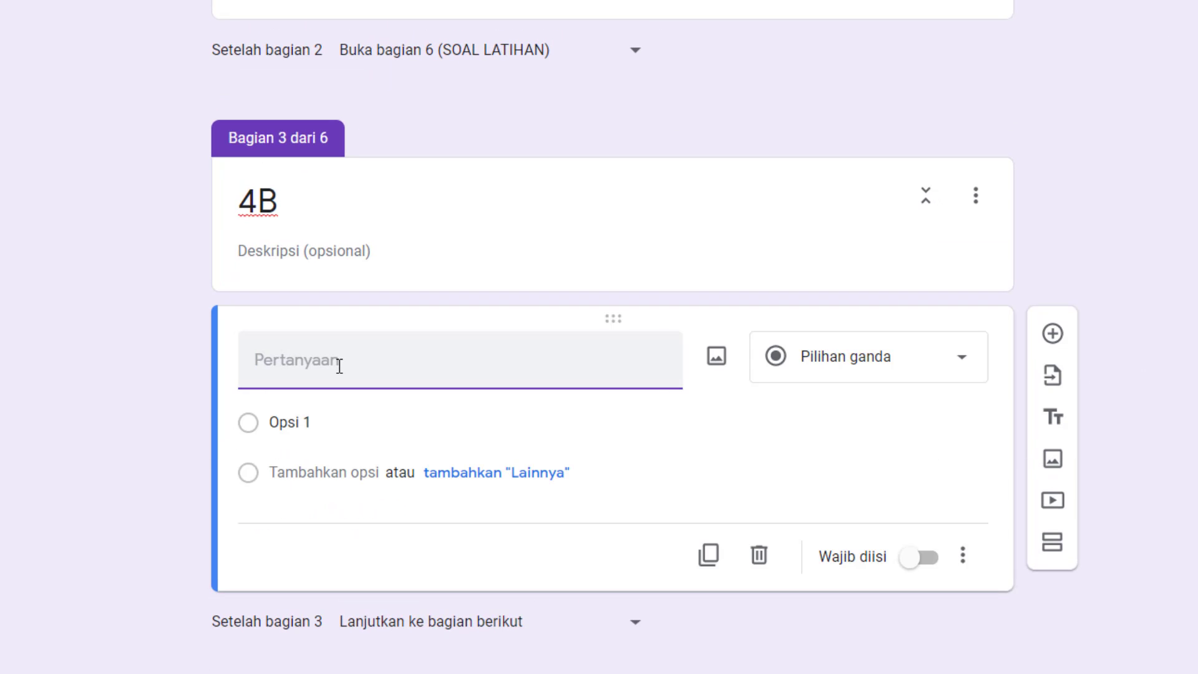
text(Nama Lengka)
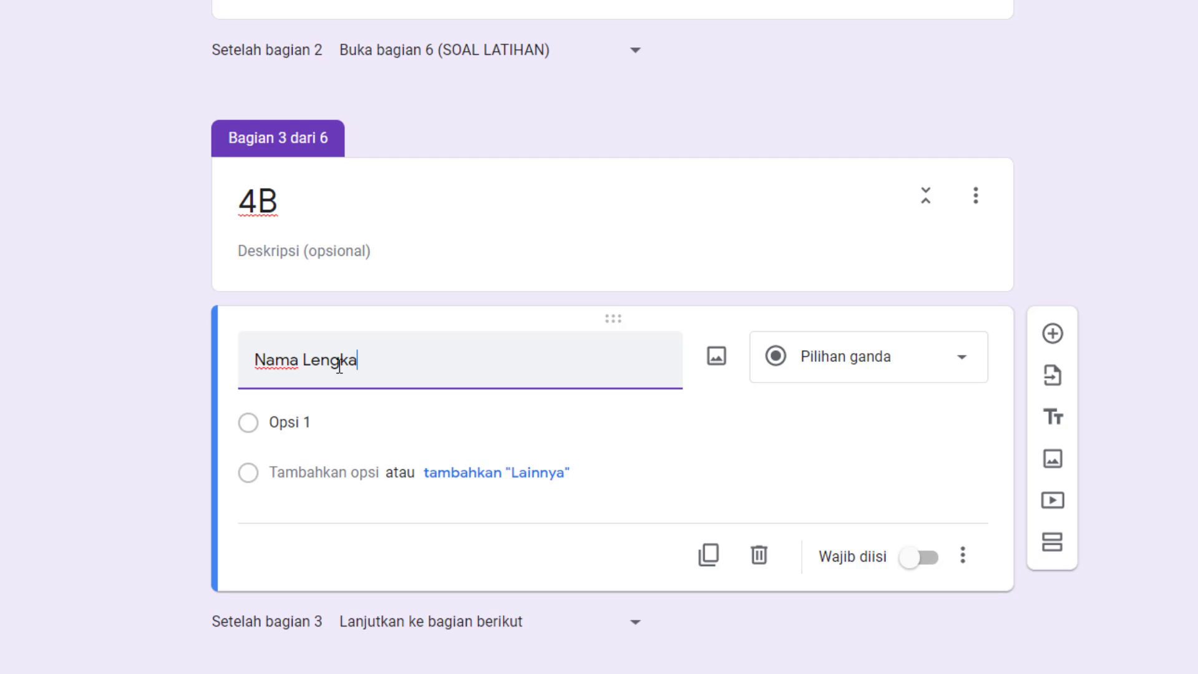
text(p :)
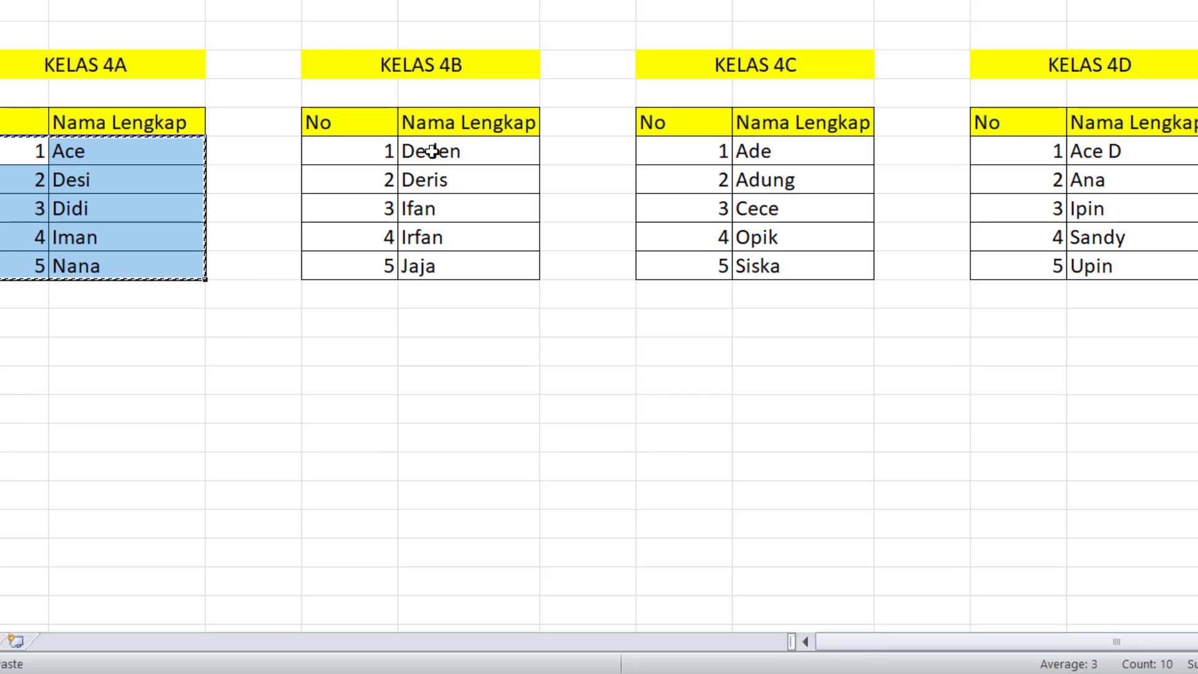
Copy the student names of the KELAS 4B table in the Excel list, without numbers or header, and return to the form.
drag(435, 150, 434, 260)
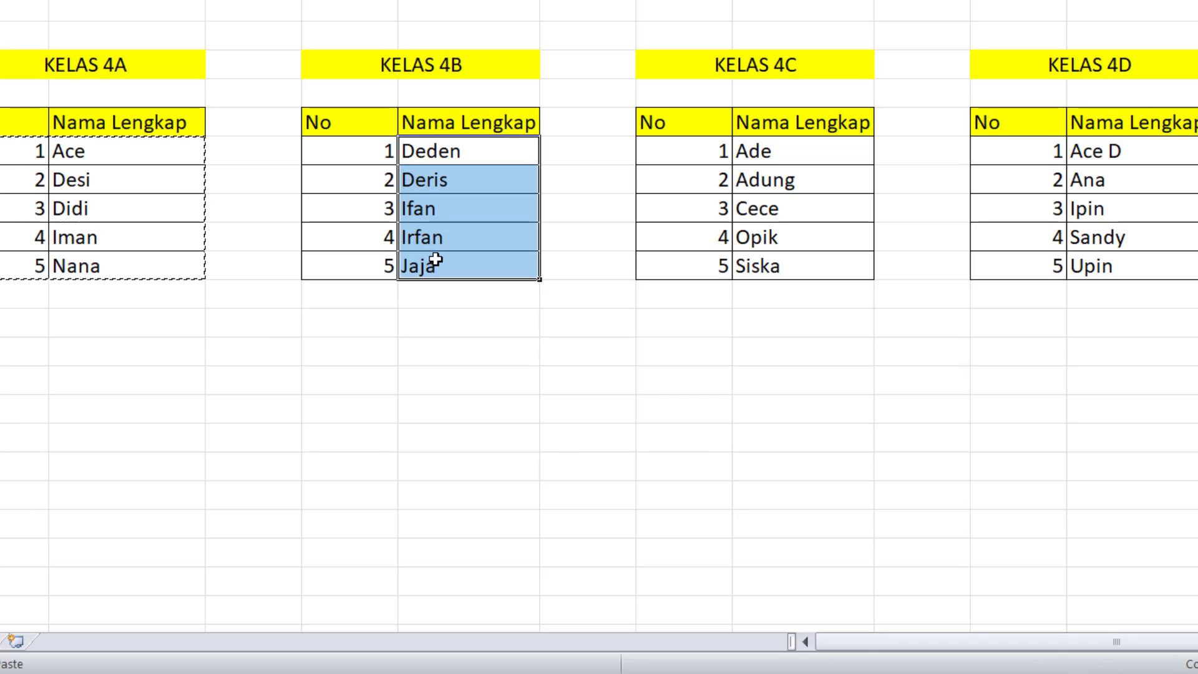
key(ctrl+c)
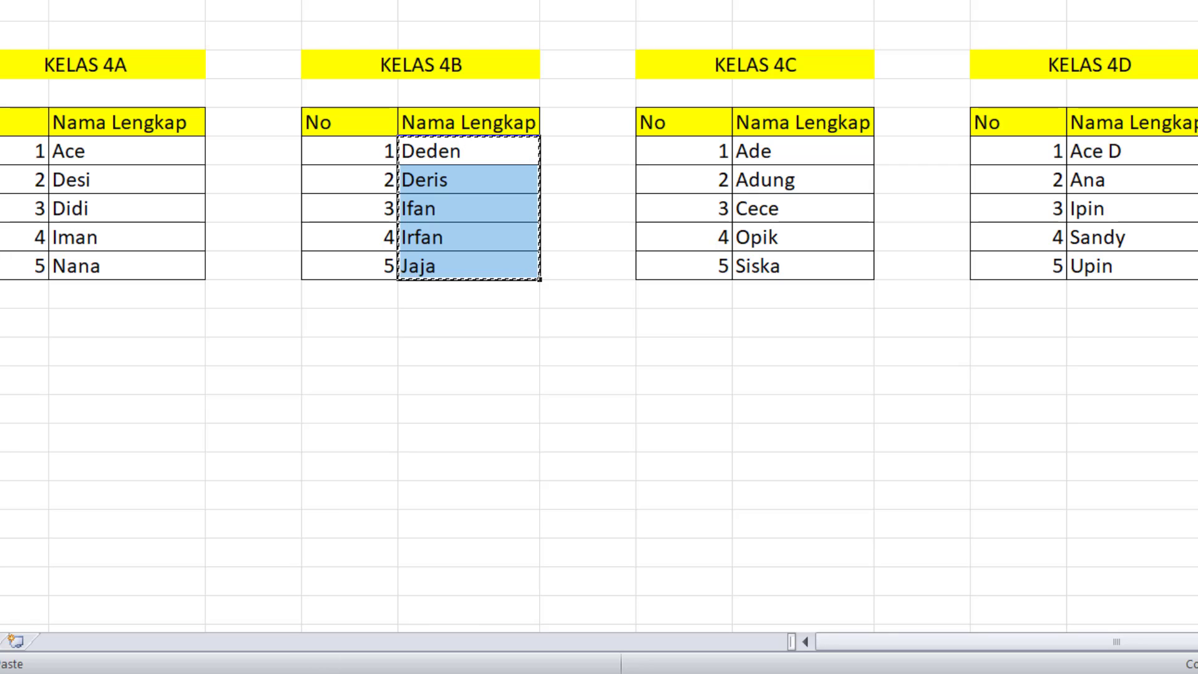
key(alt+Tab)
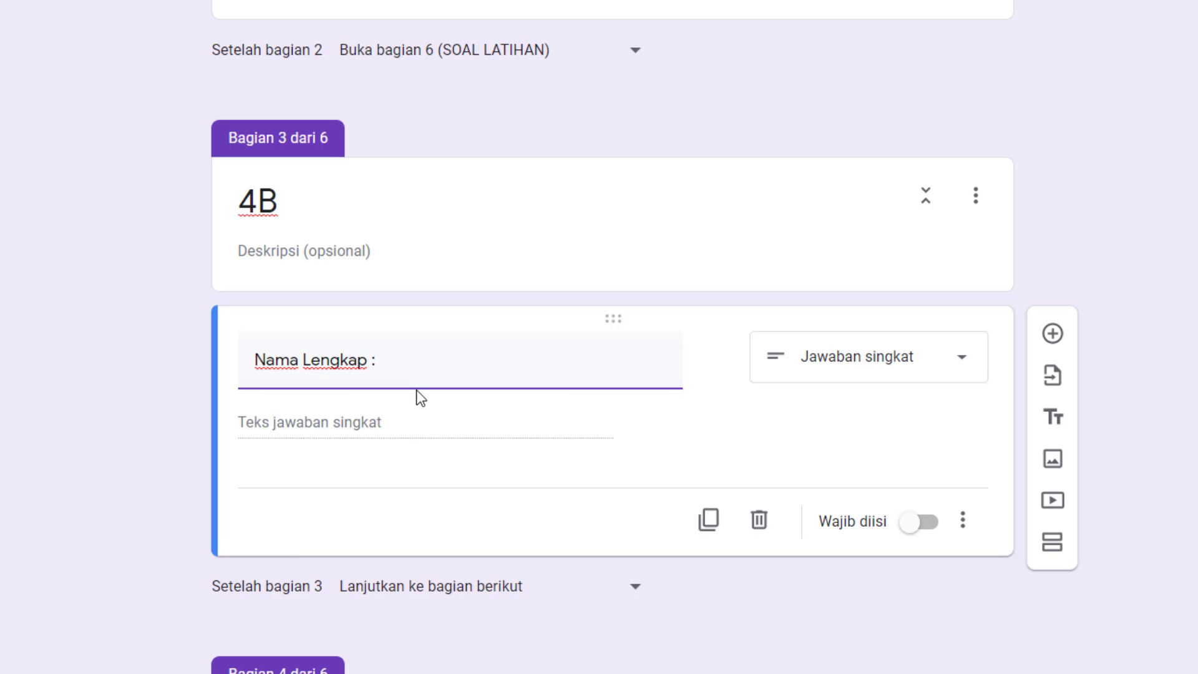
Set the 4B Nama Lengkap question's type to Drop-down and paste the copied class 4B names as its answer options.
click(856, 365)
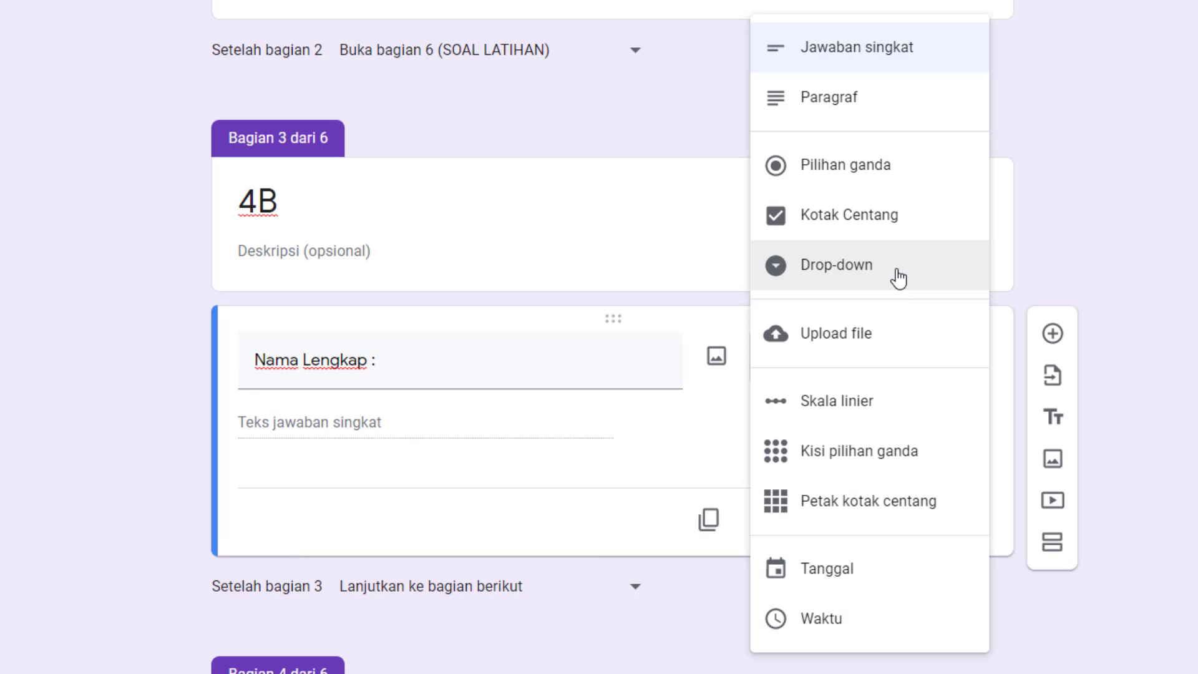
key(Return)
click(318, 420)
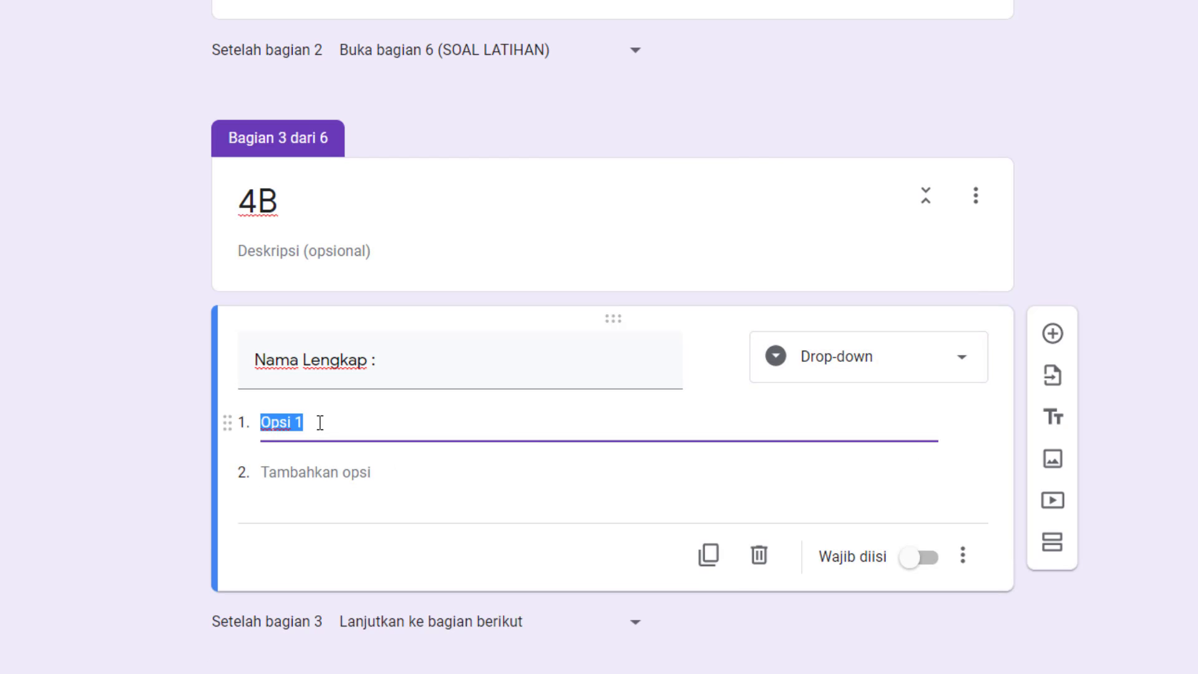
key(ctrl+v)
Make the 4B Nama Lengkap question required and route section 3 to section 6 (SOAL LATIHAN).
scroll(412, 437, down, 4)
click(926, 527)
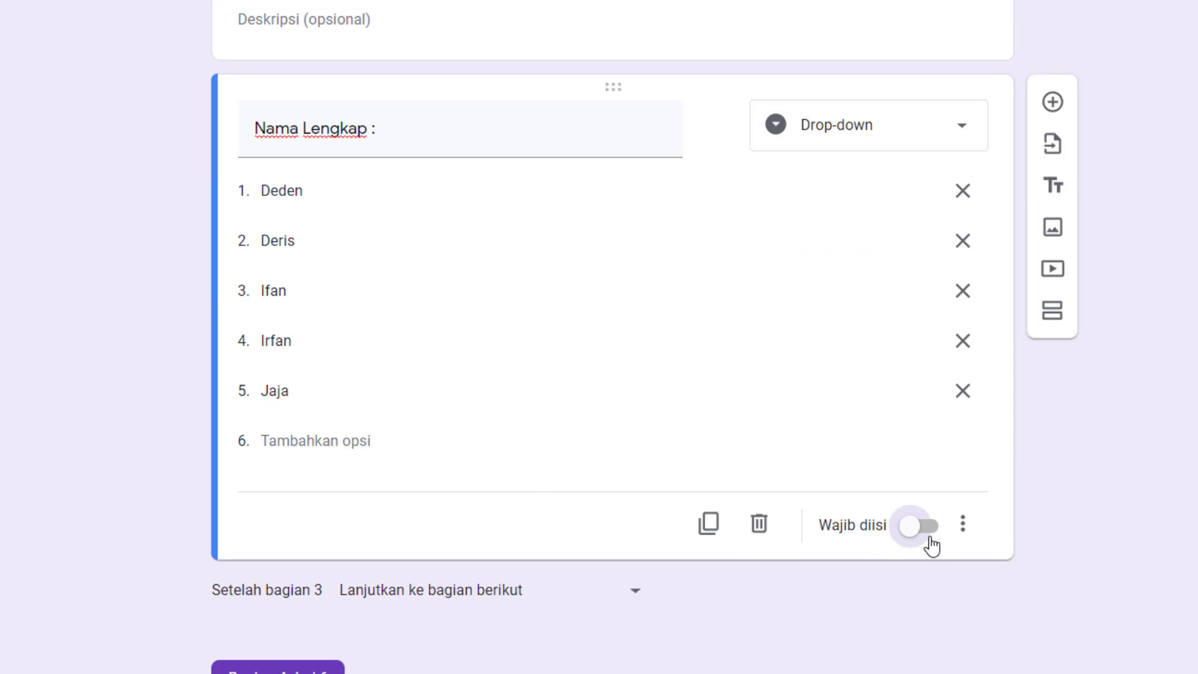
scroll(857, 591, down, 2)
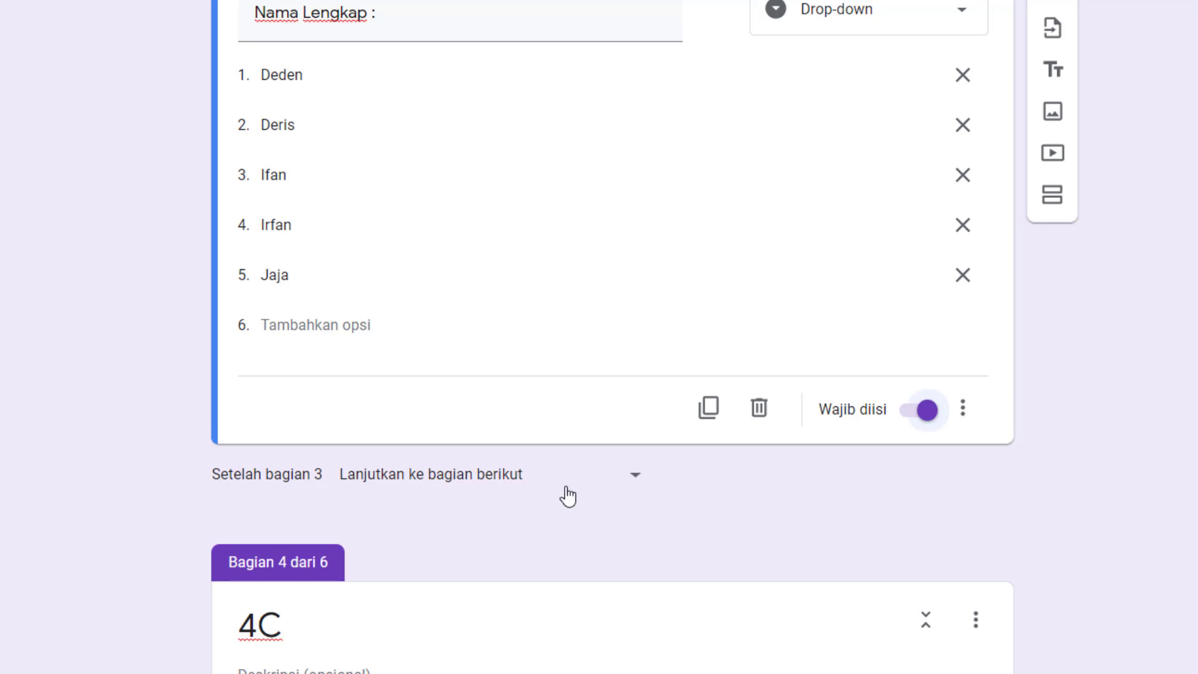
scroll(463, 184, up, 4)
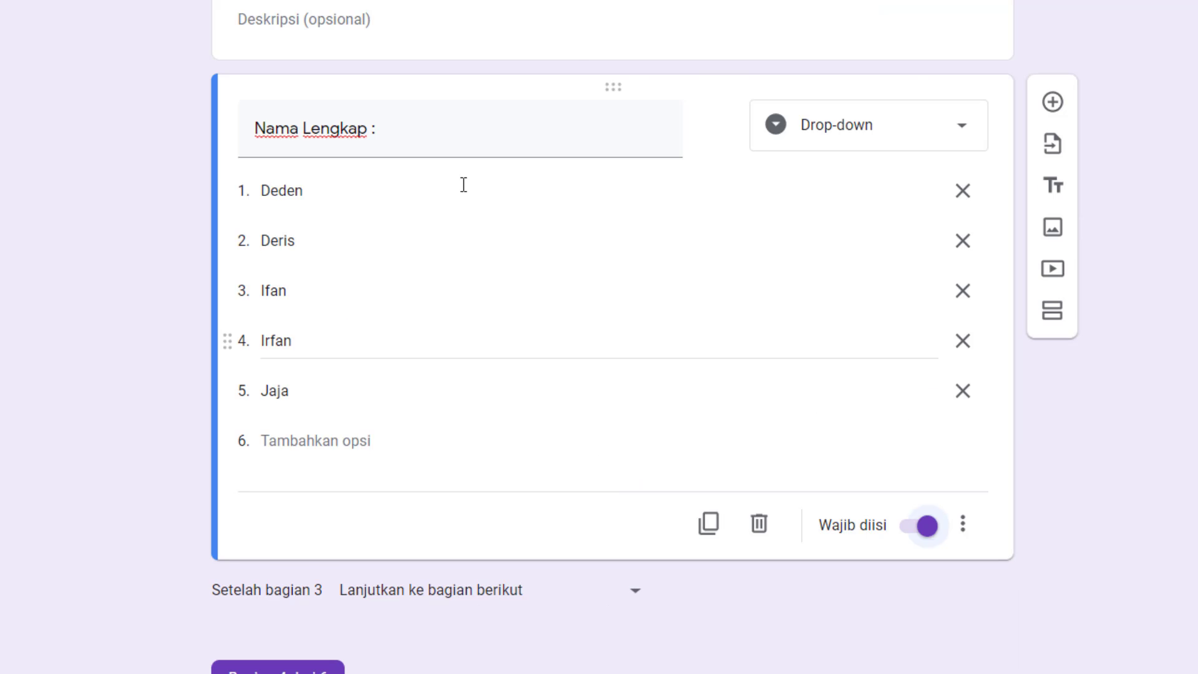
scroll(406, 177, down, 4)
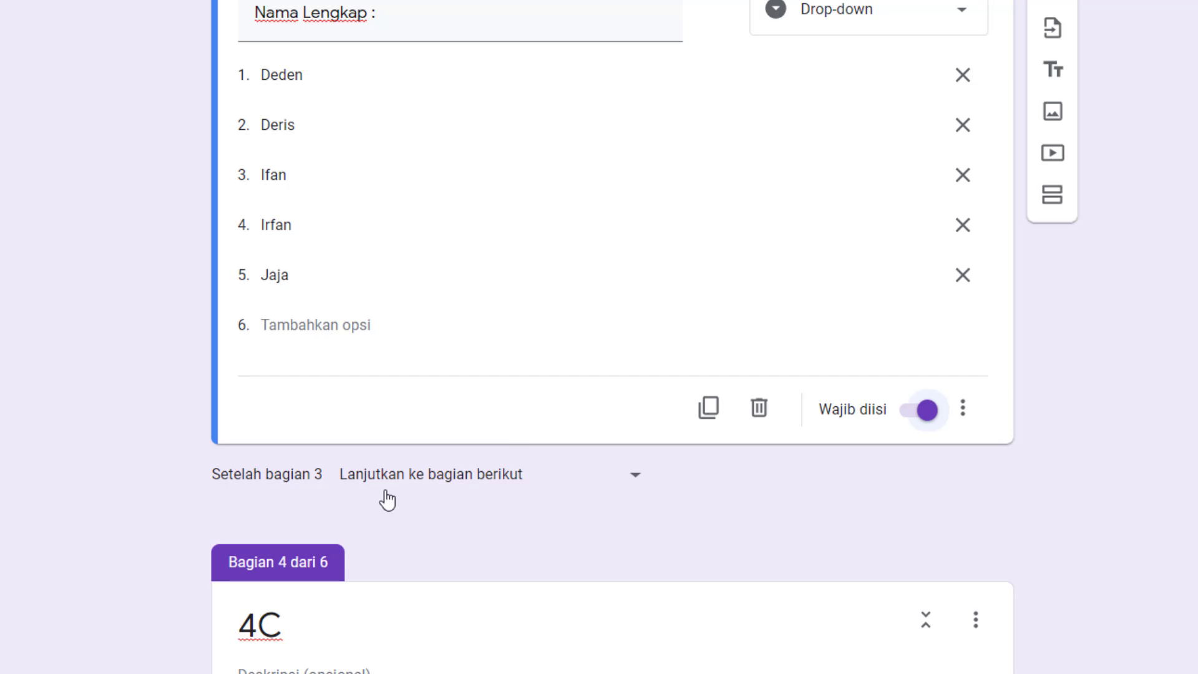
click(594, 484)
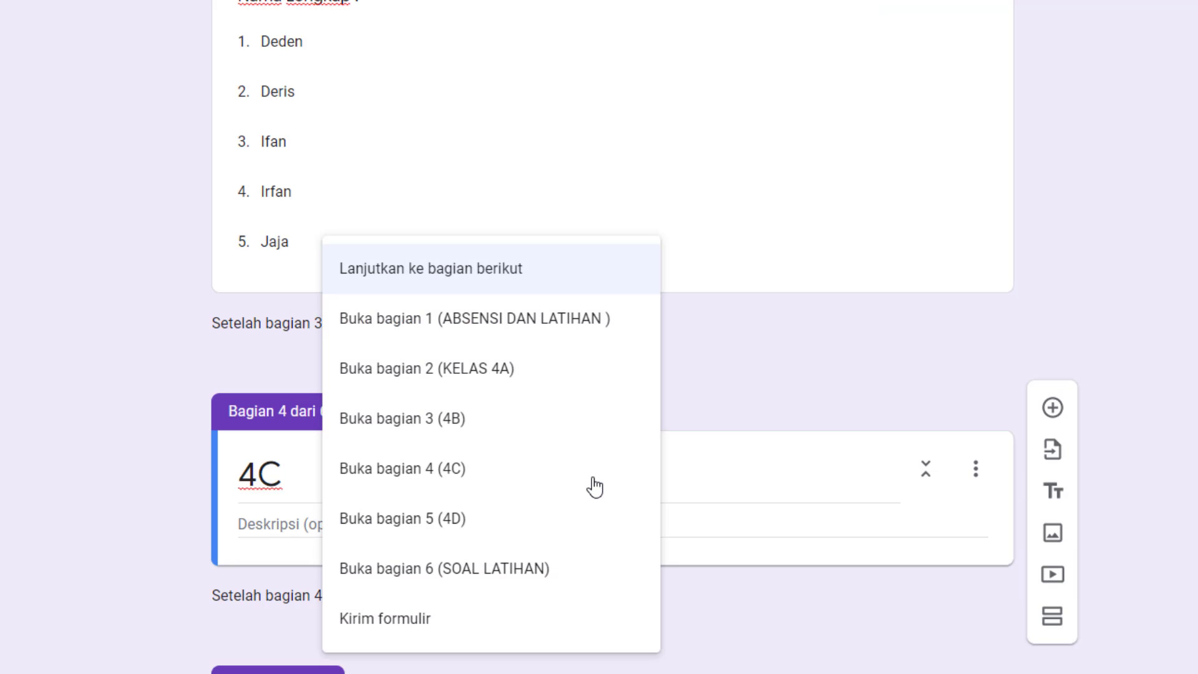
click(479, 583)
Add a question titled "Nama Lengkap :" to section 4C and set its type to Drop-down.
scroll(838, 328, down, 2)
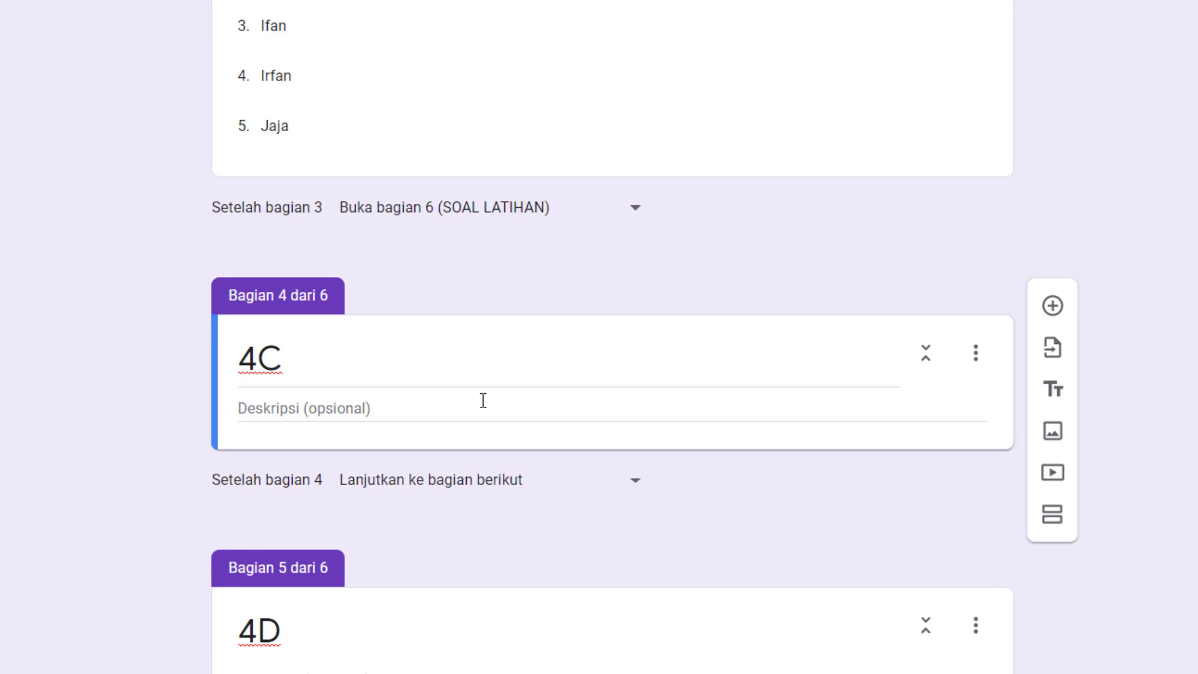
scroll(478, 401, down, 2)
click(326, 290)
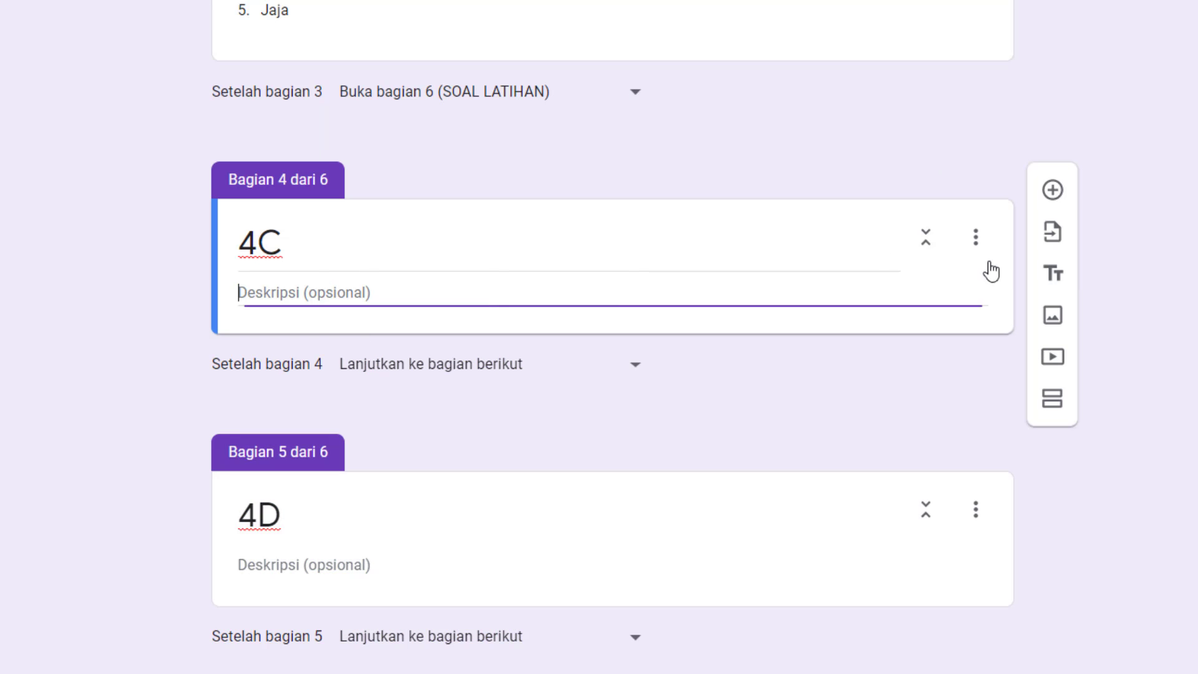
click(1055, 195)
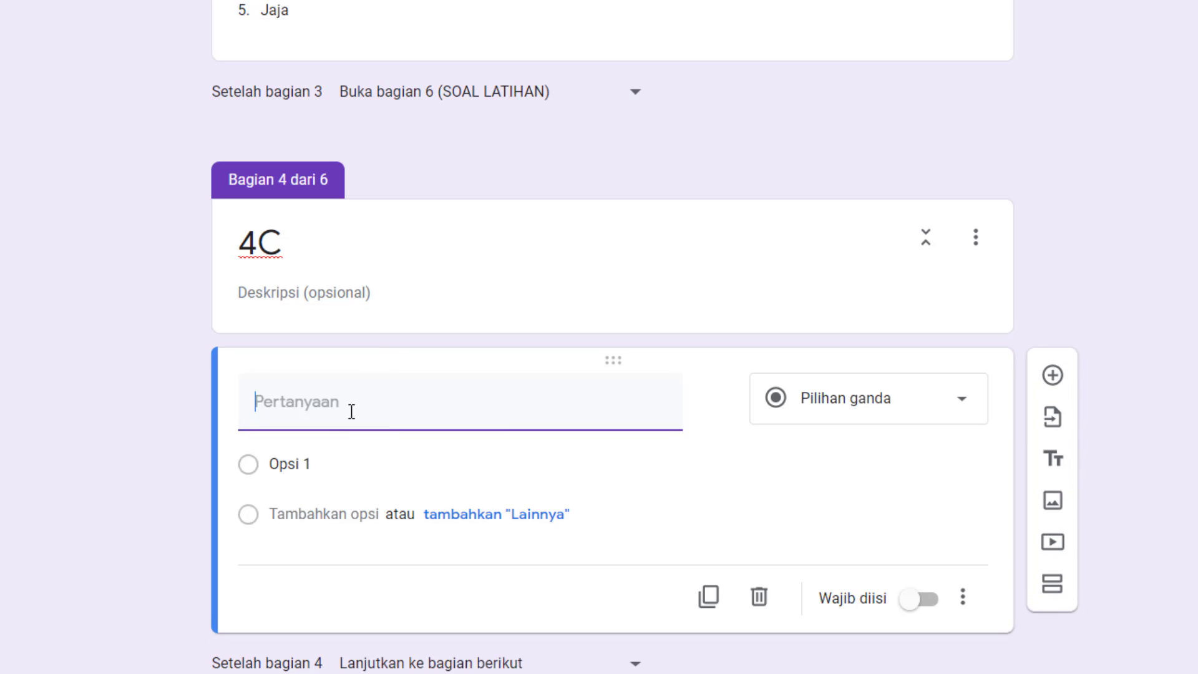
text(Nama Len)
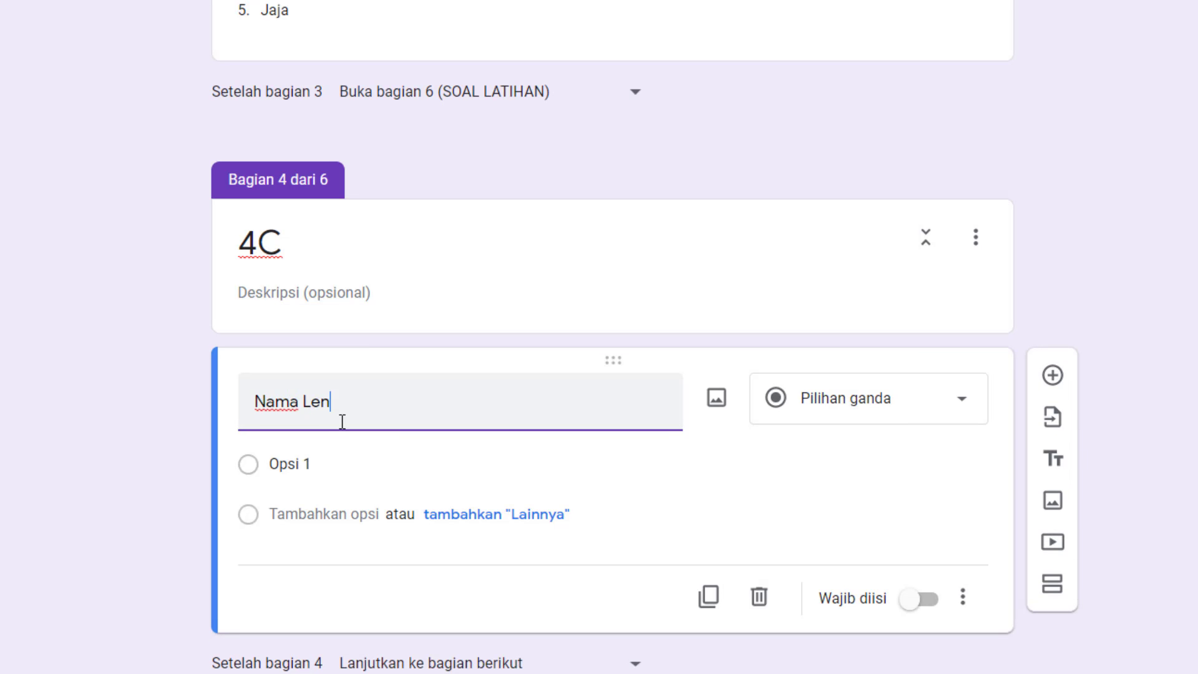
text(gkap :)
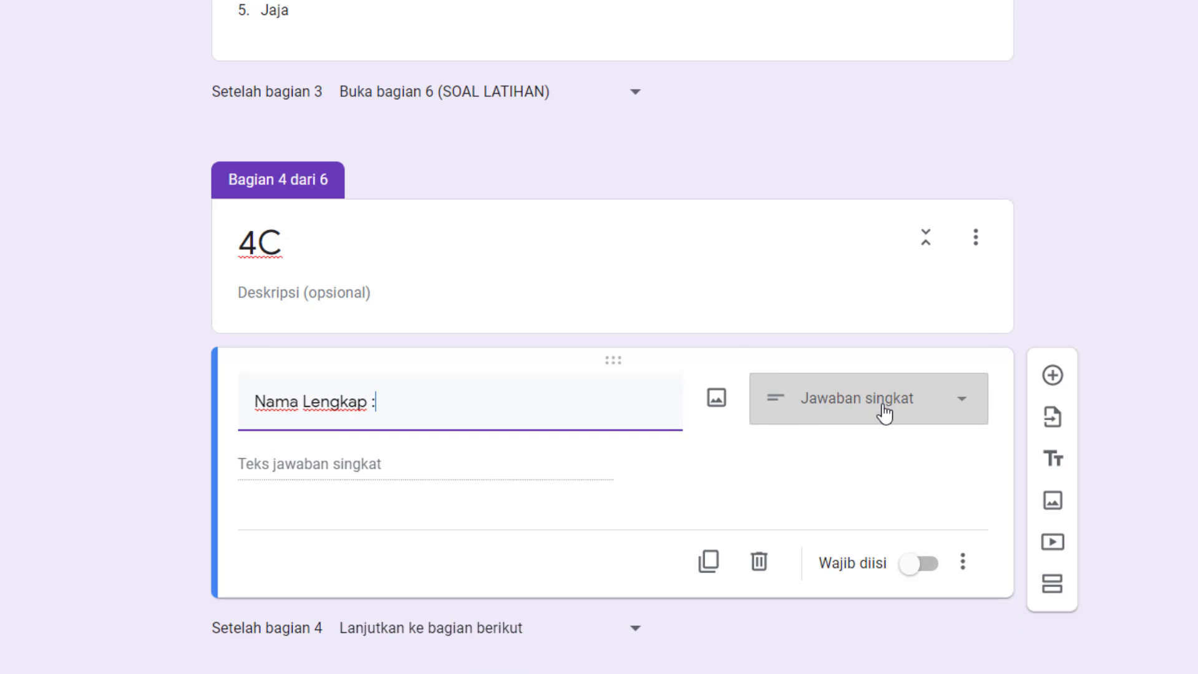
click(882, 413)
click(909, 270)
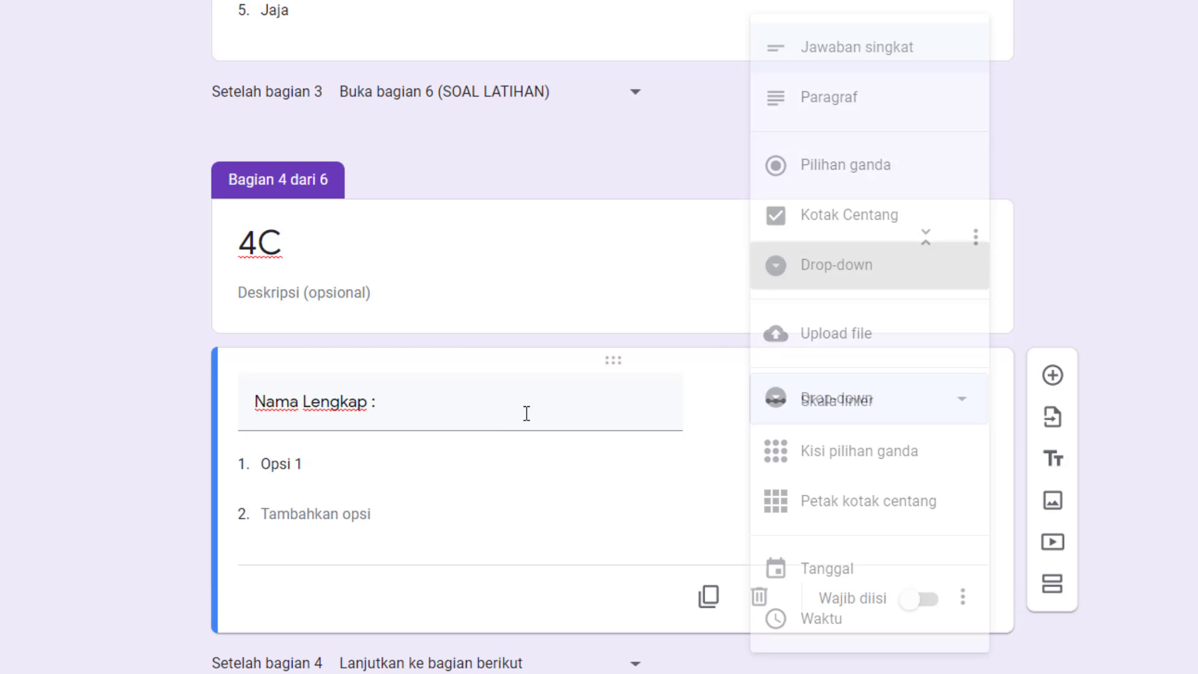
Switch to the Excel student list and copy the names of the KELAS 4C table without numbers or header.
key(alt+Tab)
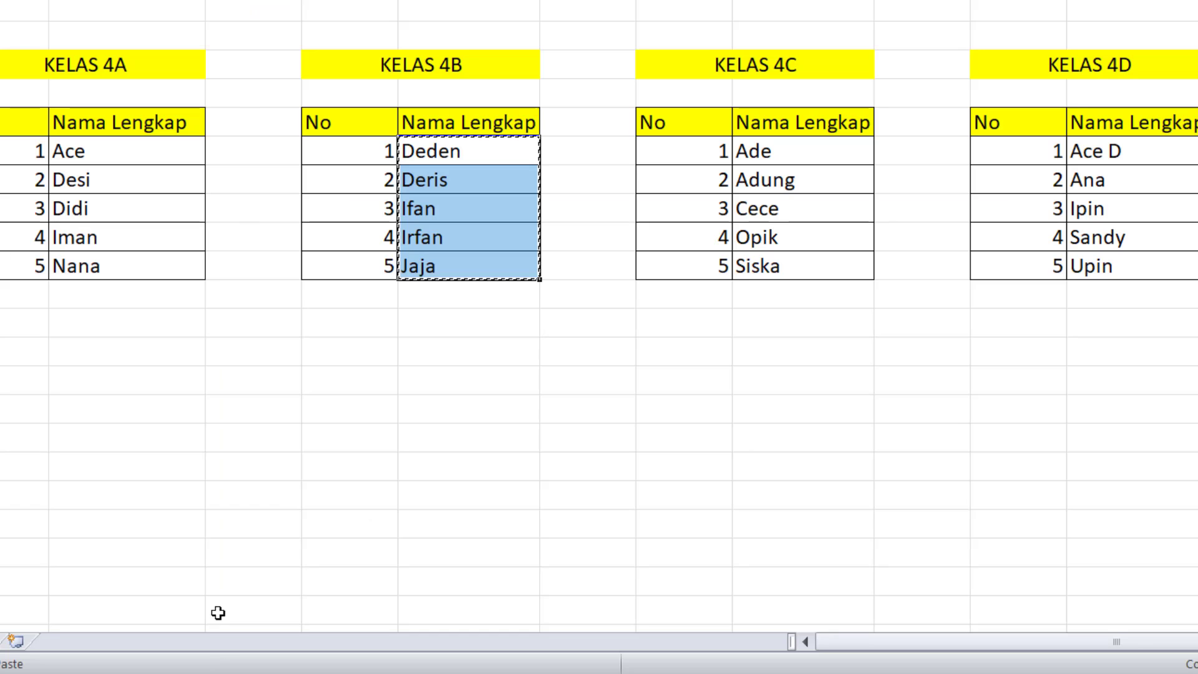
drag(777, 153, 764, 262)
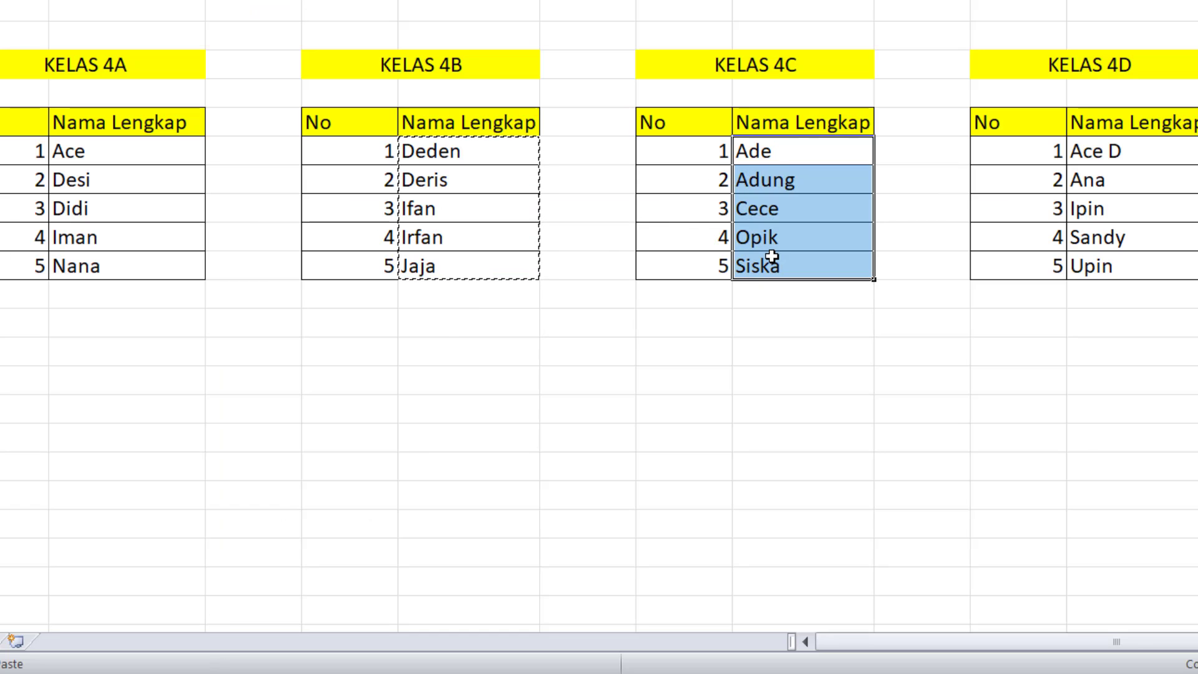
key(ctrl+c)
Back in the form, paste the copied class 4C names as answer options of the 4C Nama Lengkap question.
key(alt+Tab)
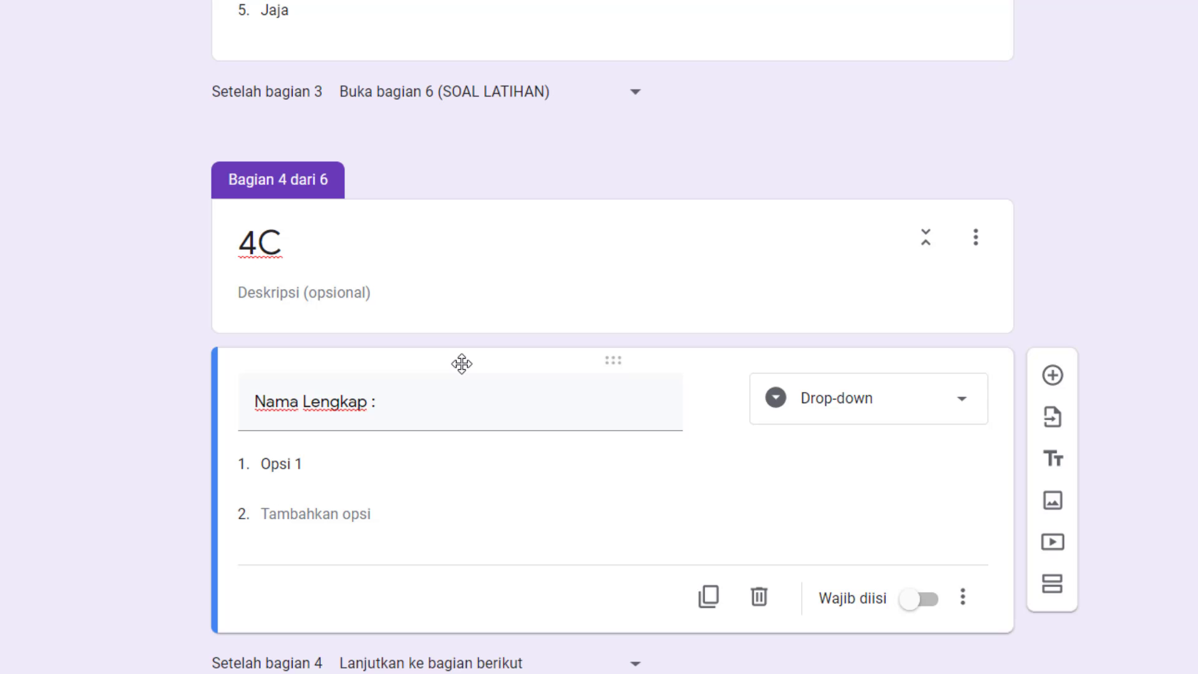
click(335, 471)
key(ctrl+v)
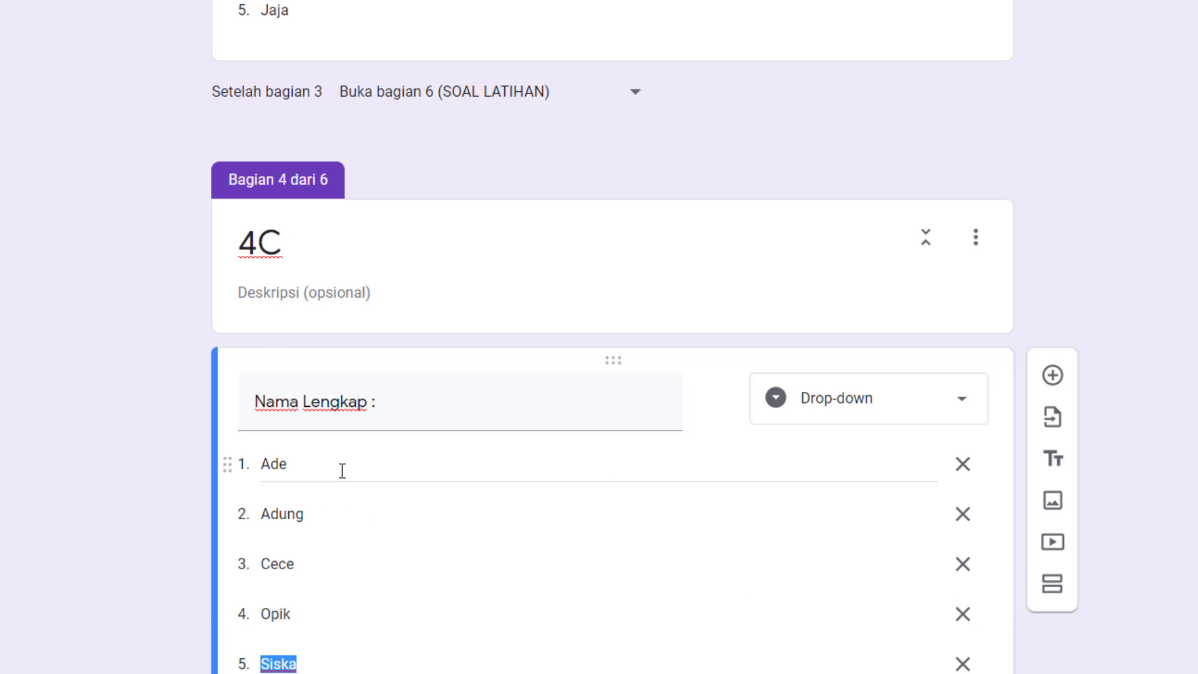
Make the form open section 6 (SOAL LATIHAN) after section 4.
scroll(444, 473, down, 6)
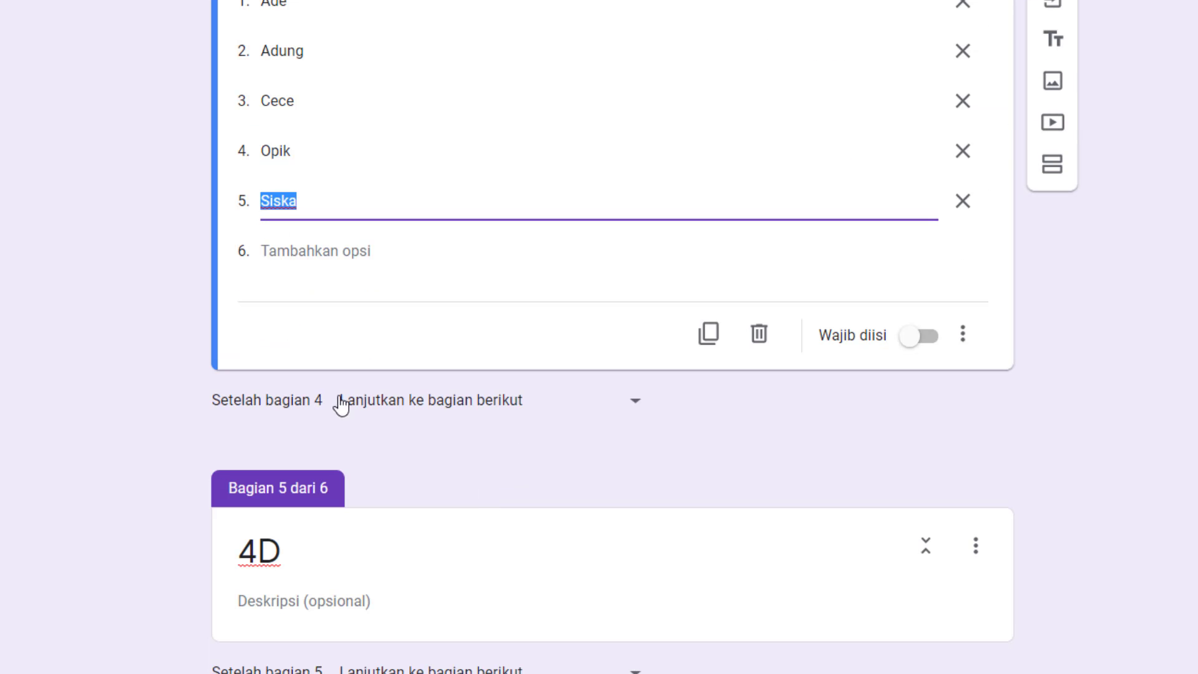
click(636, 404)
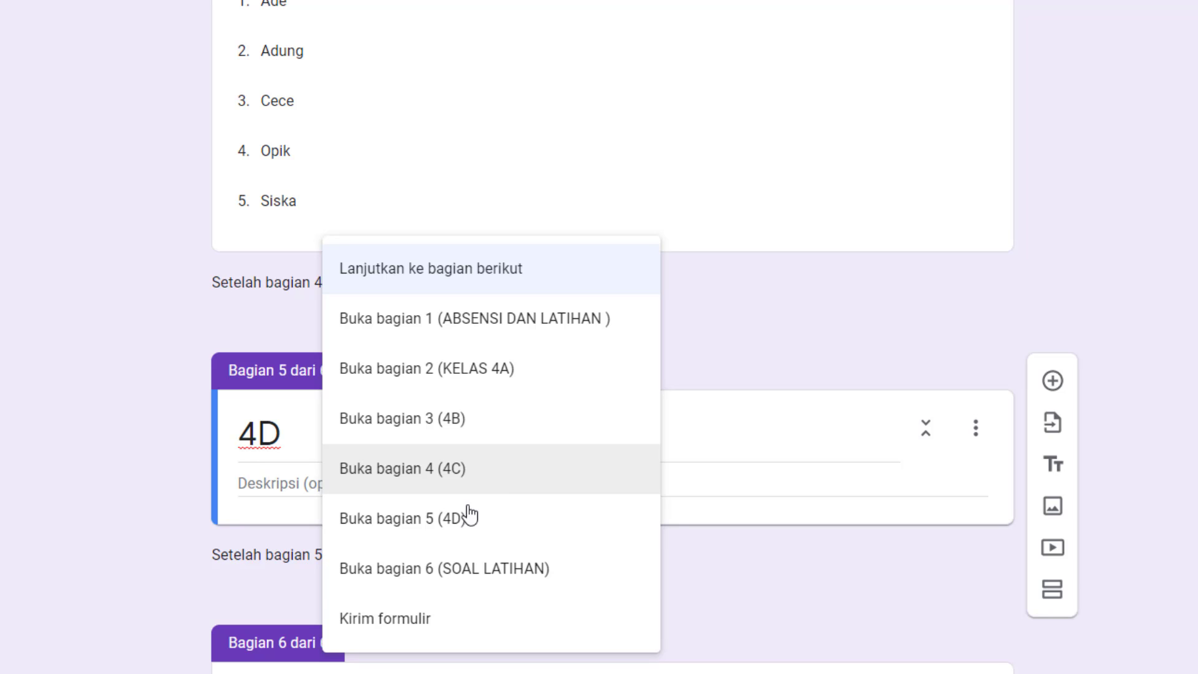
click(461, 582)
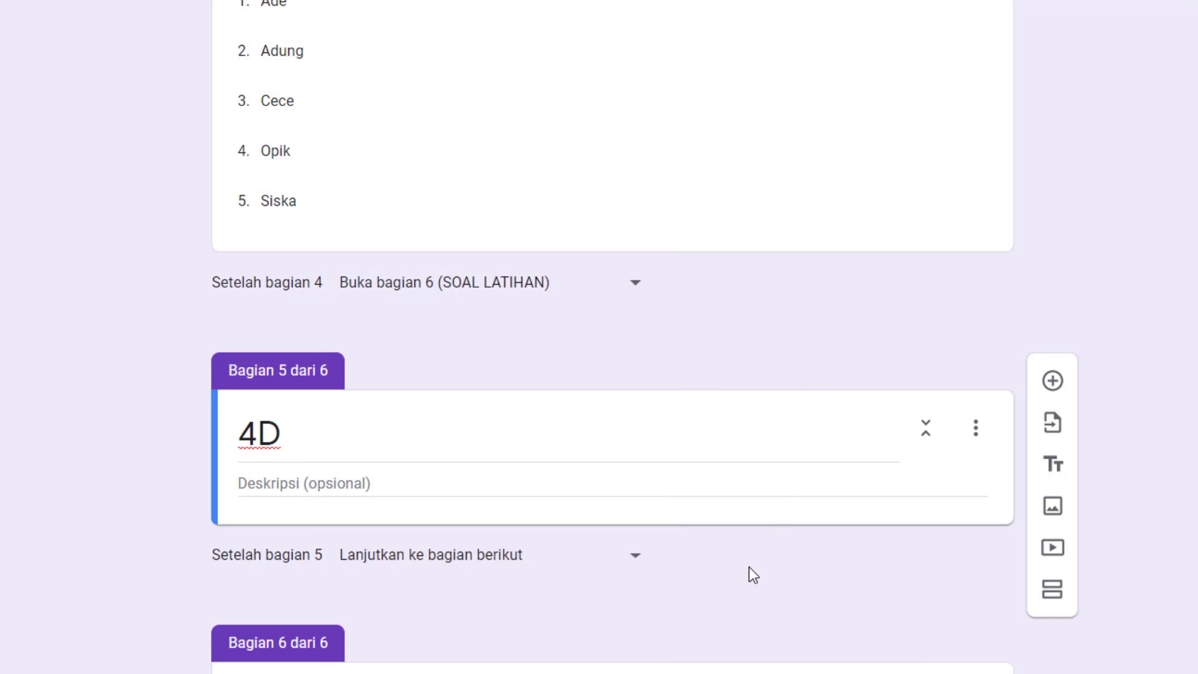
Make the Nama Lengkap question in section 4C required and check its drop-down options.
scroll(805, 374, down, 2)
click(440, 369)
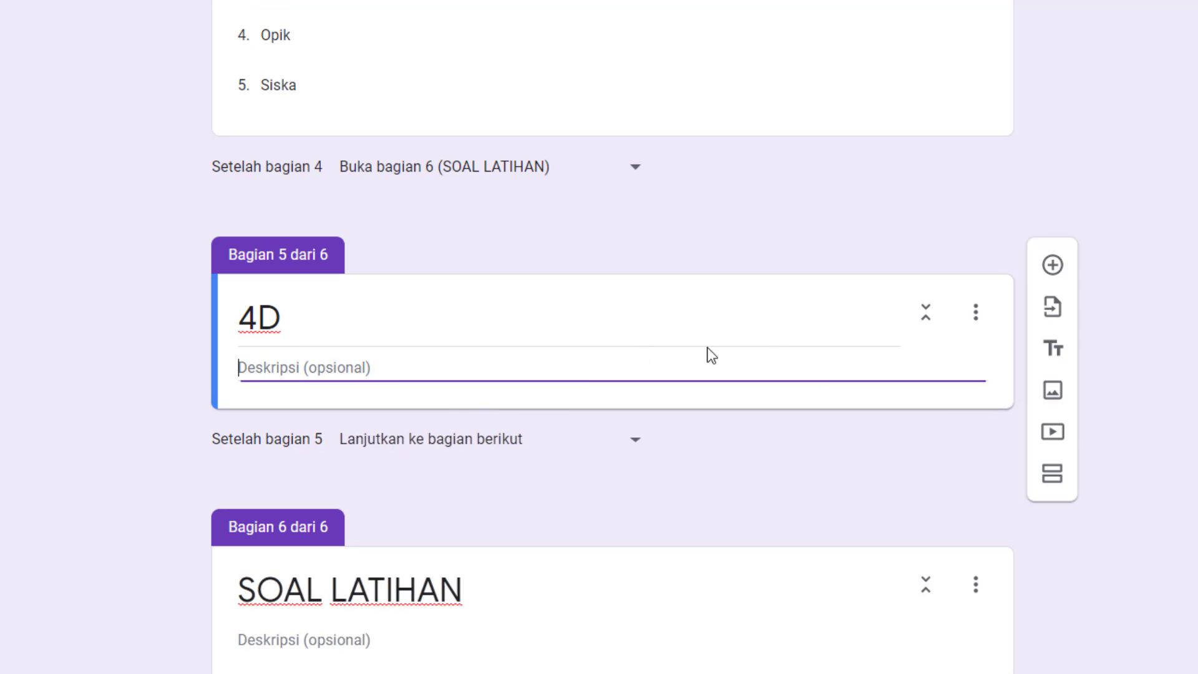
click(668, 60)
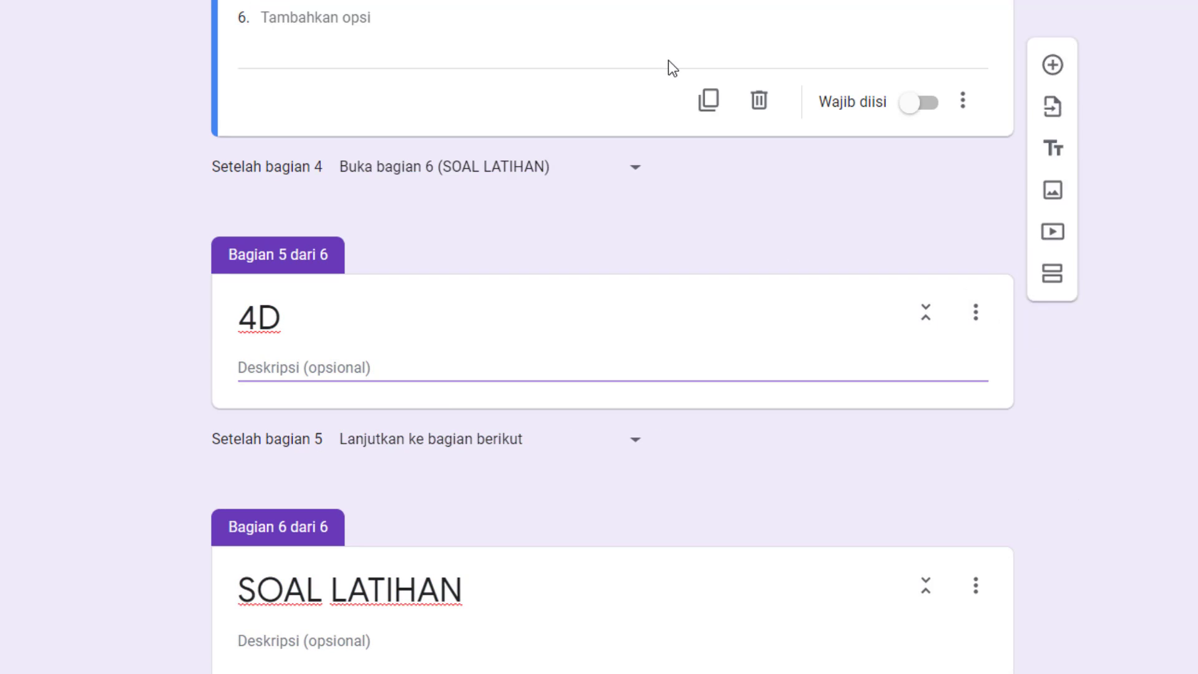
click(914, 104)
scroll(898, 187, up, 8)
scroll(883, 200, up, 2)
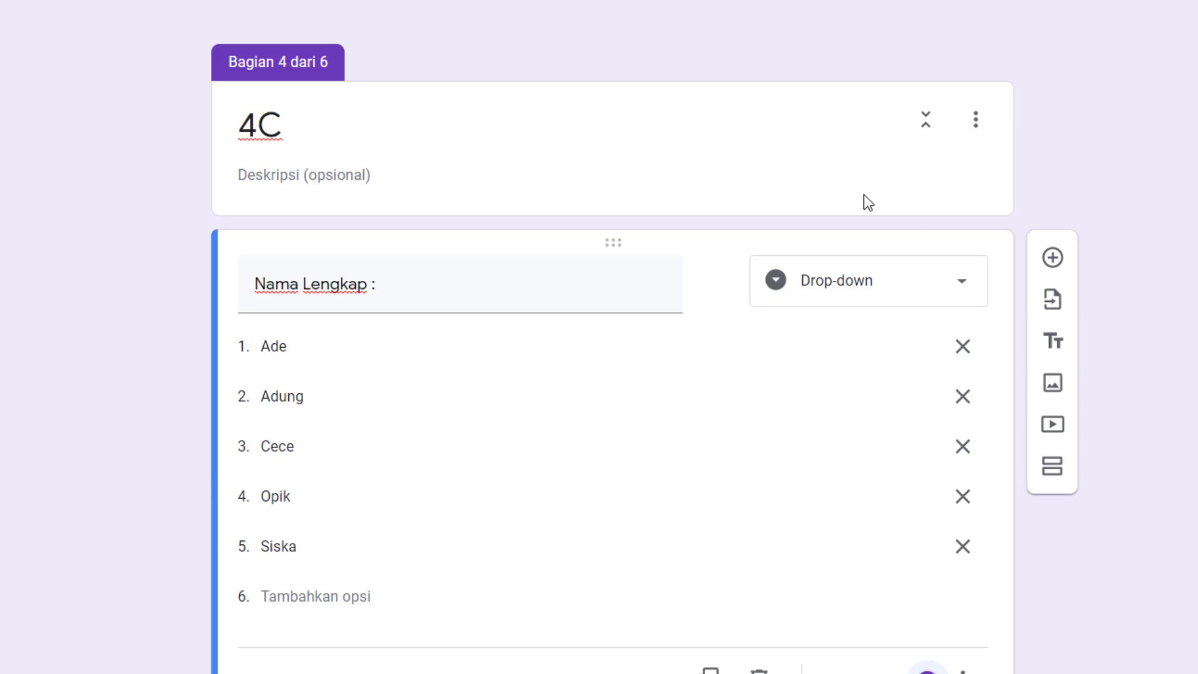
Add a question titled "Nama Lengkap :" to section 4D and set its type to Drop-down.
scroll(863, 200, down, 10)
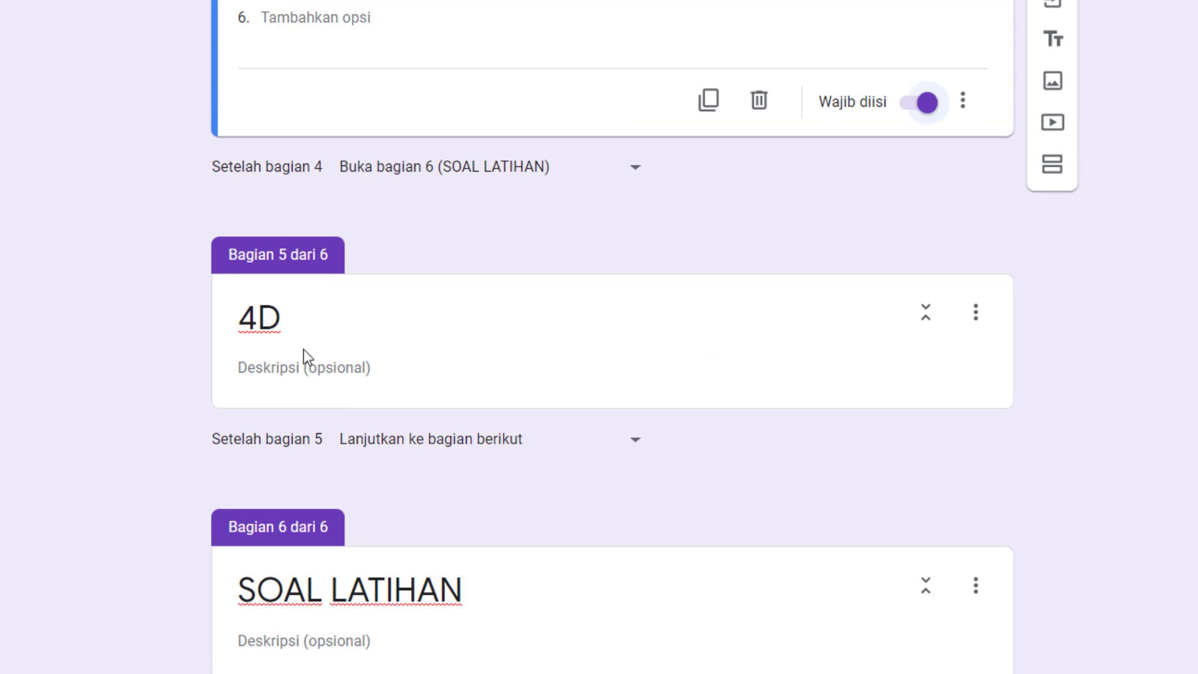
click(356, 345)
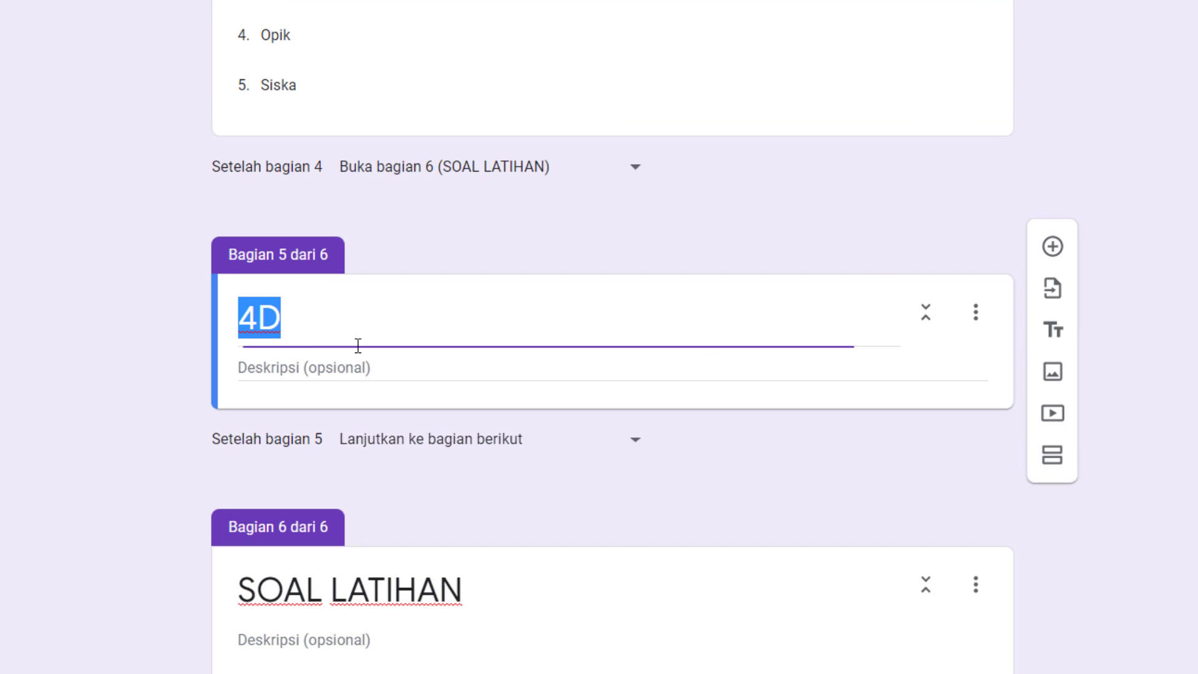
click(1054, 264)
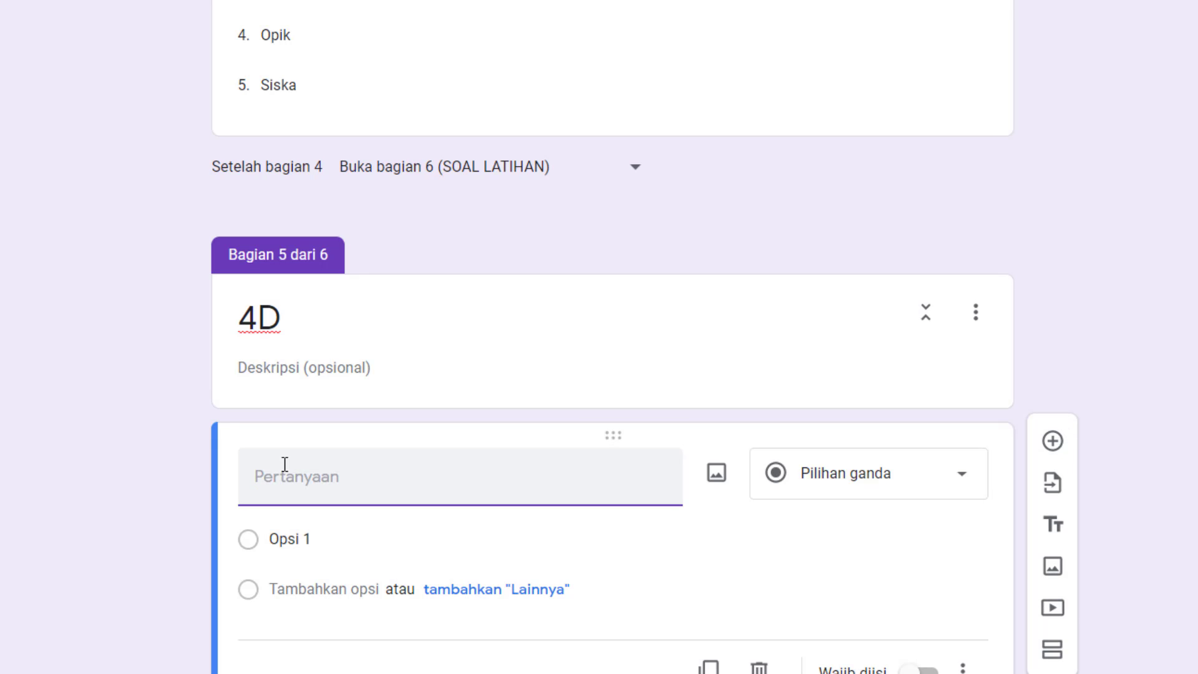
text(Nama Lengkap :)
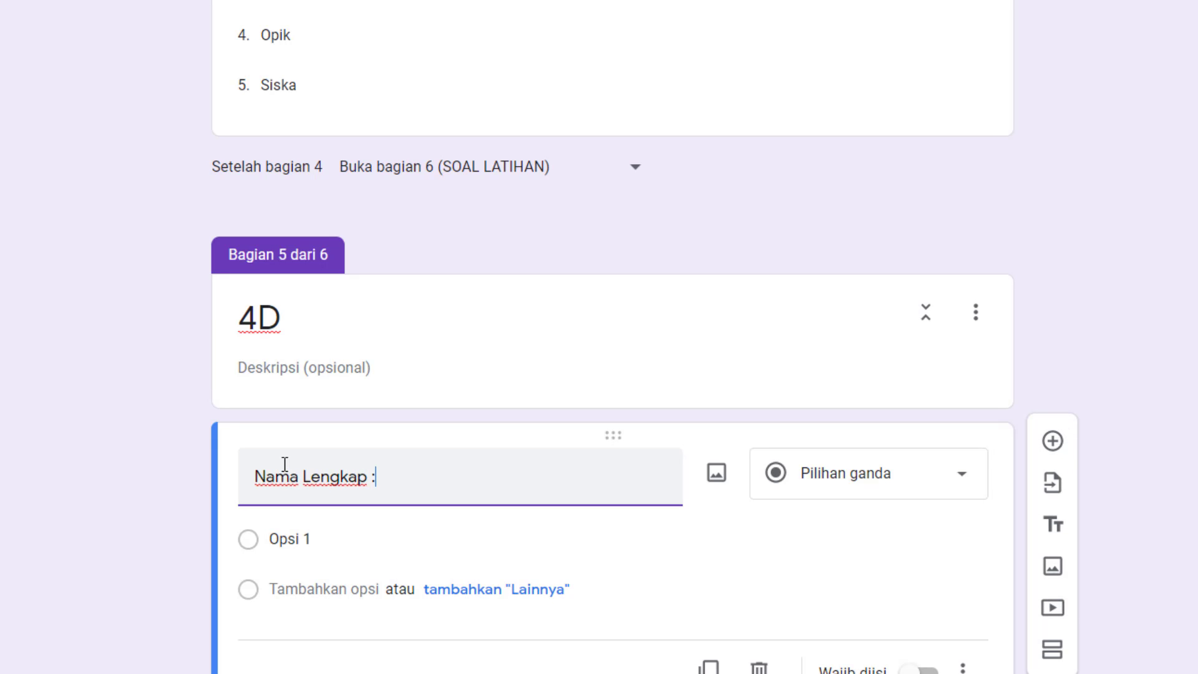
click(910, 490)
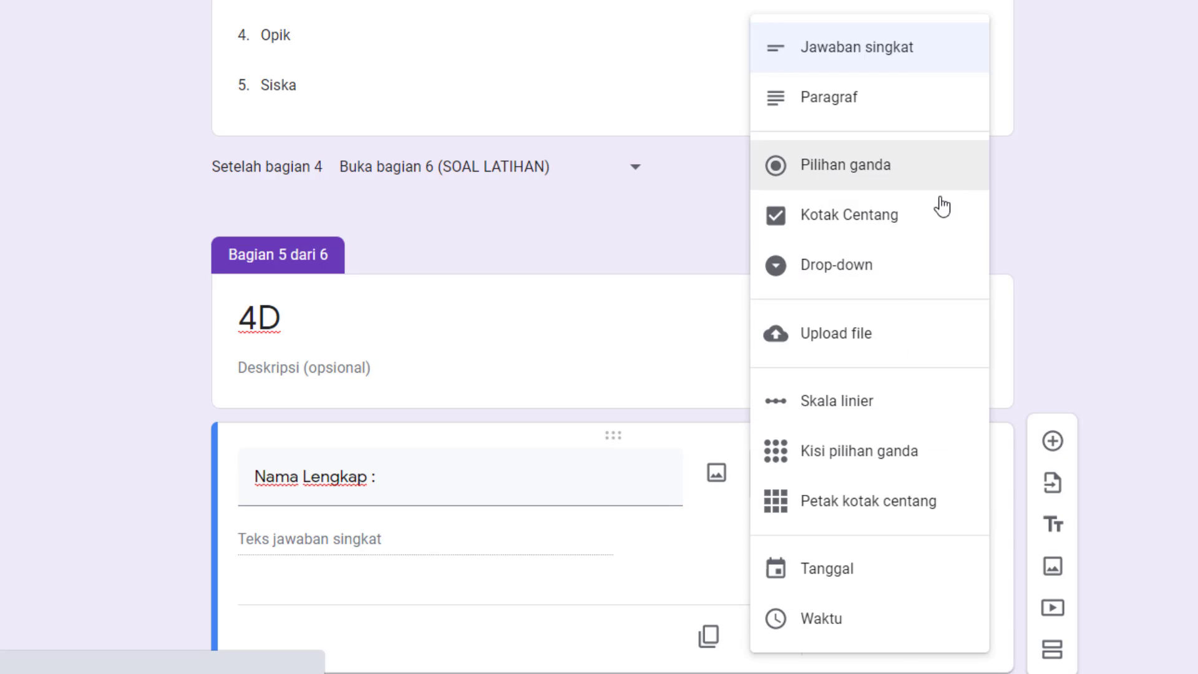
click(902, 288)
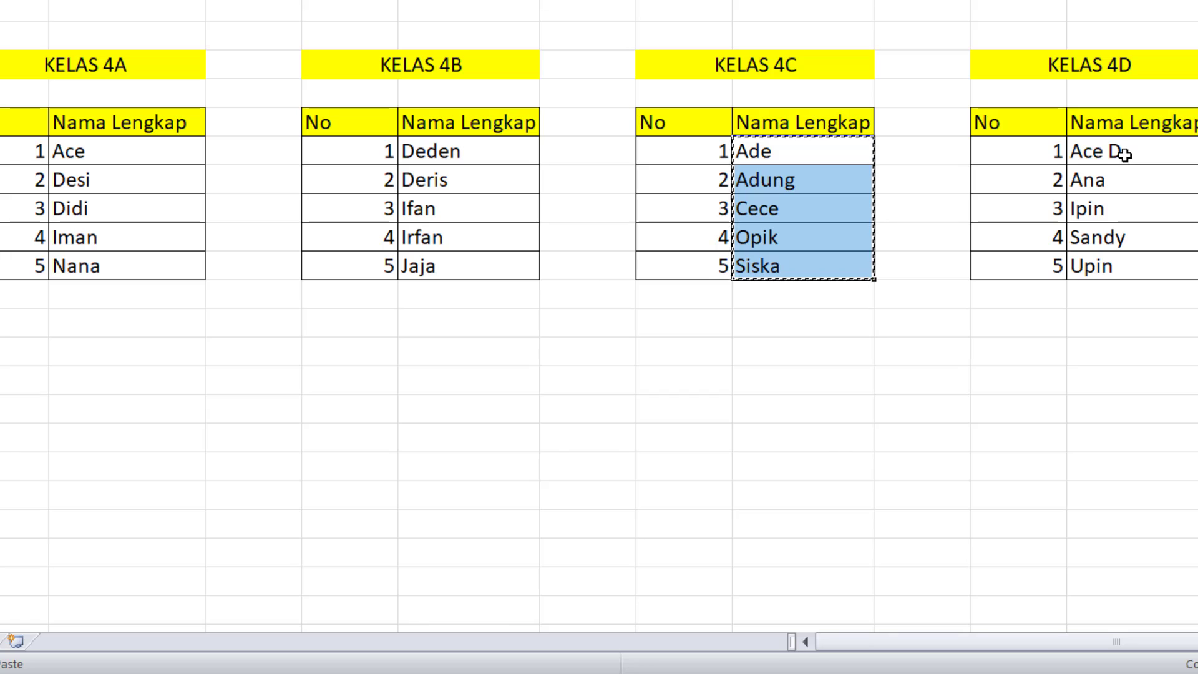
Copy the KELAS 4D names from the Excel student list and paste them as answer options of the form's 4D Nama Lengkap question.
drag(1114, 153, 1106, 262)
key(ctrl+c)
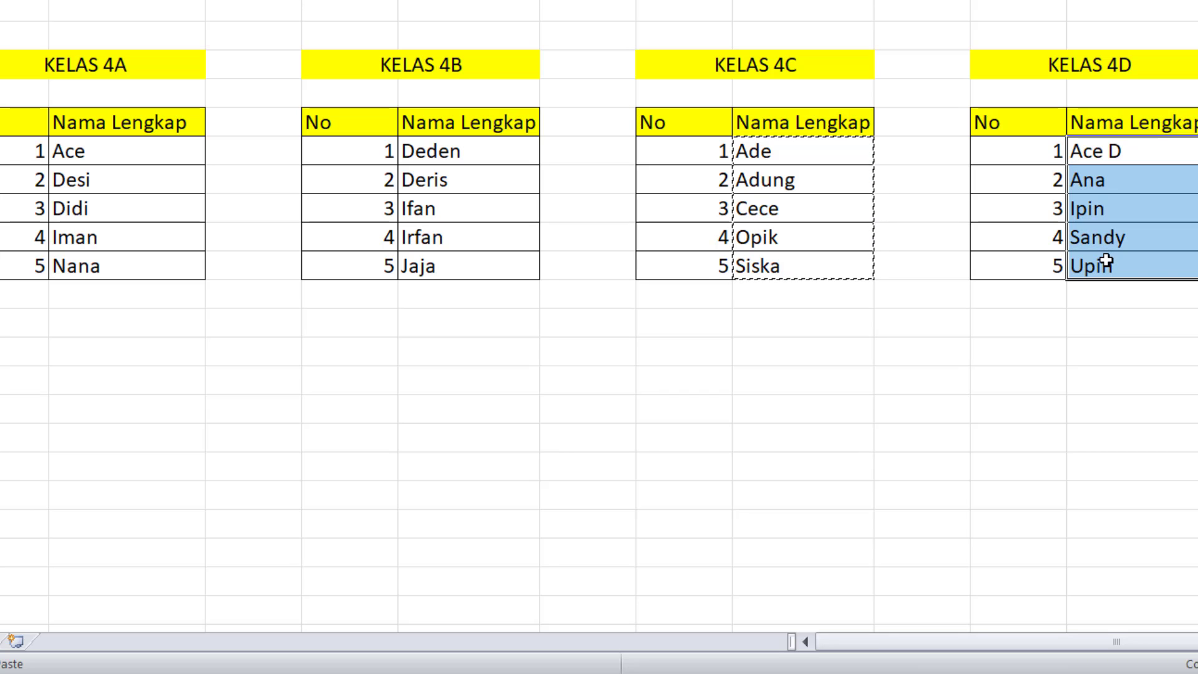
key(alt+Tab)
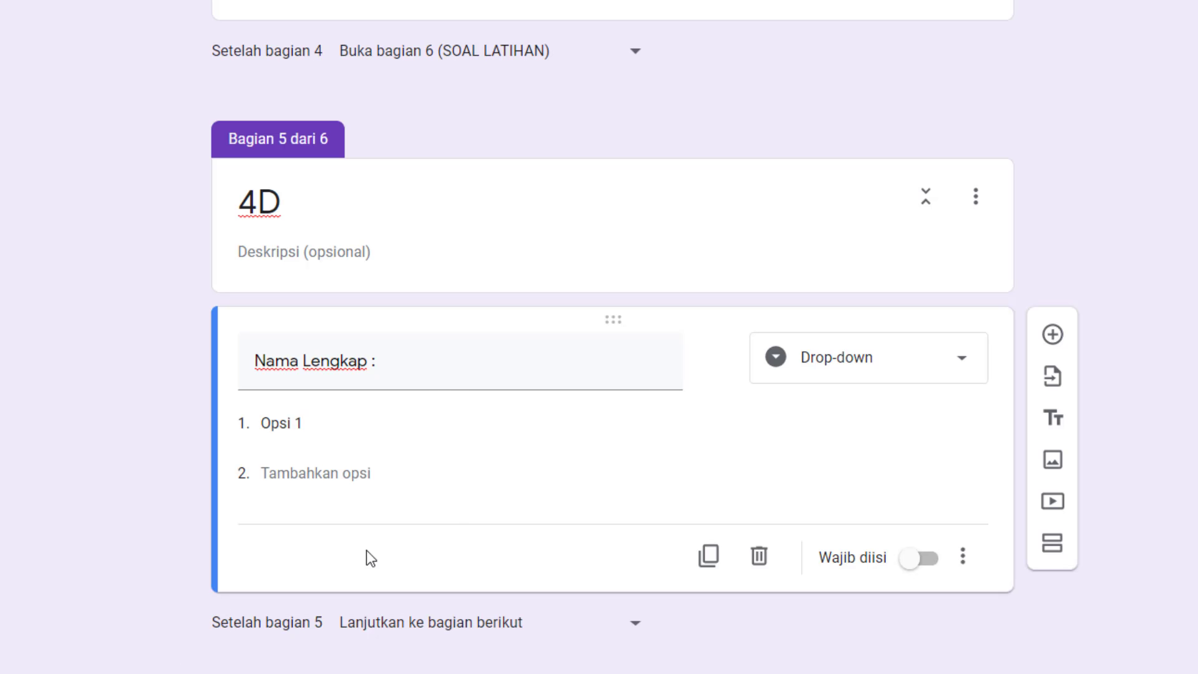
scroll(366, 549, down, 2)
click(325, 300)
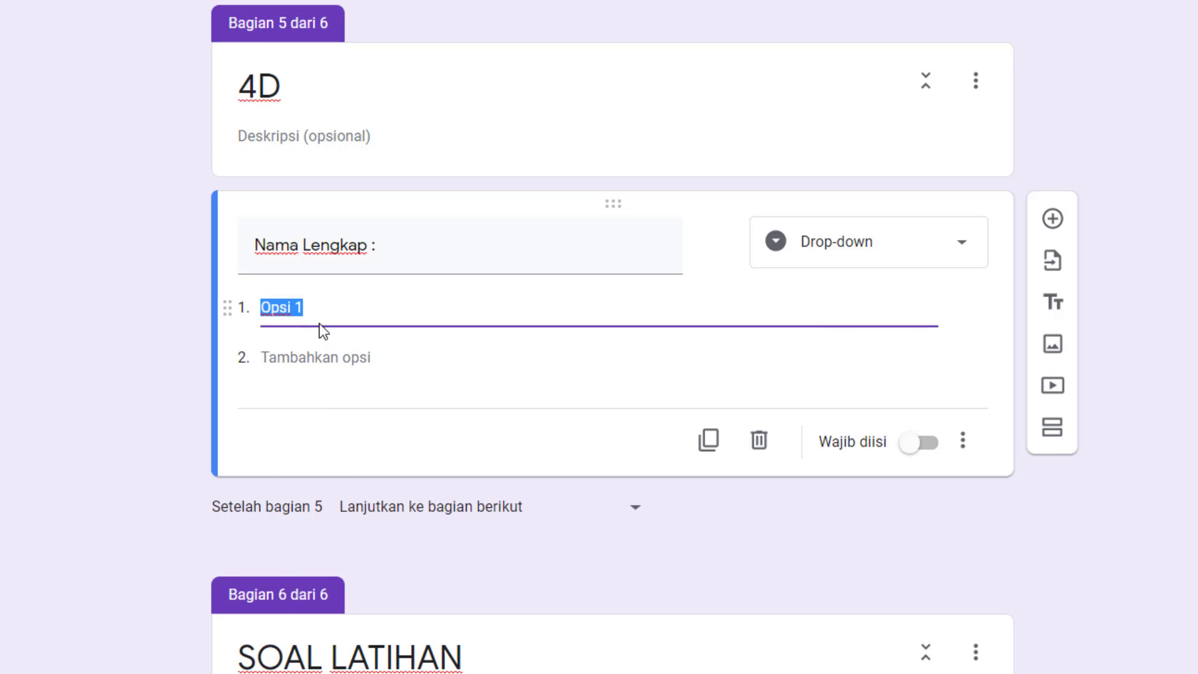
key(ctrl+v)
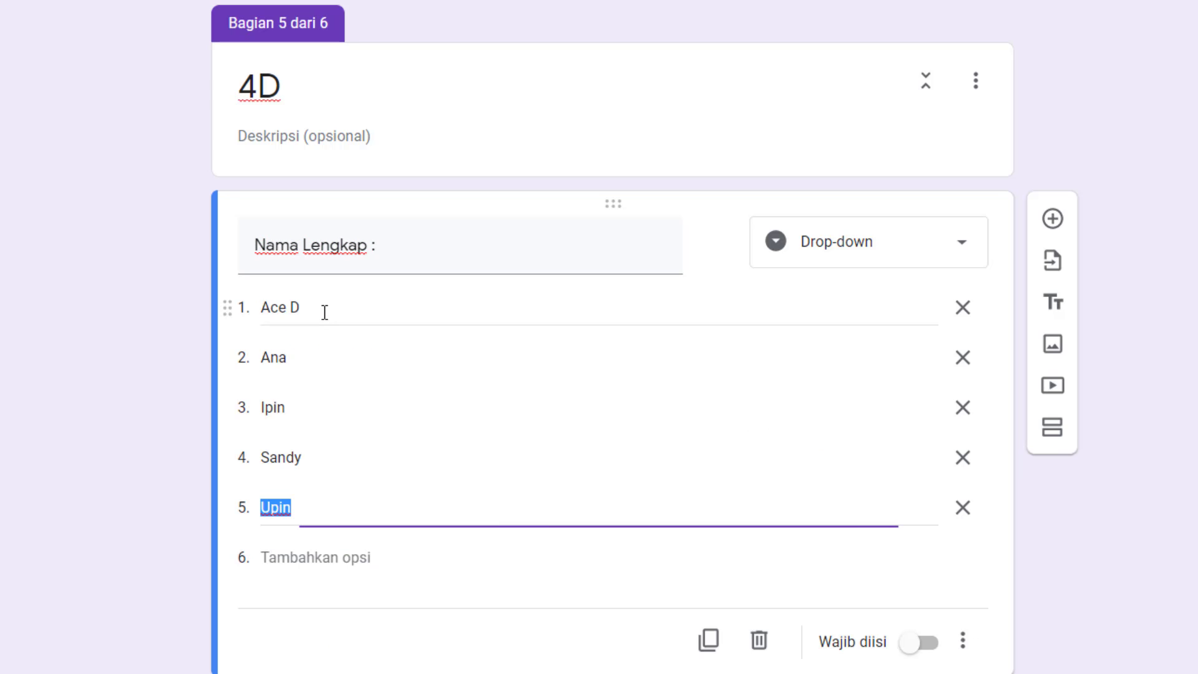
Make the 4D Nama Lengkap question required and have the form open section 6 (SOAL LATIHAN) after section 5.
scroll(340, 338, down, 2)
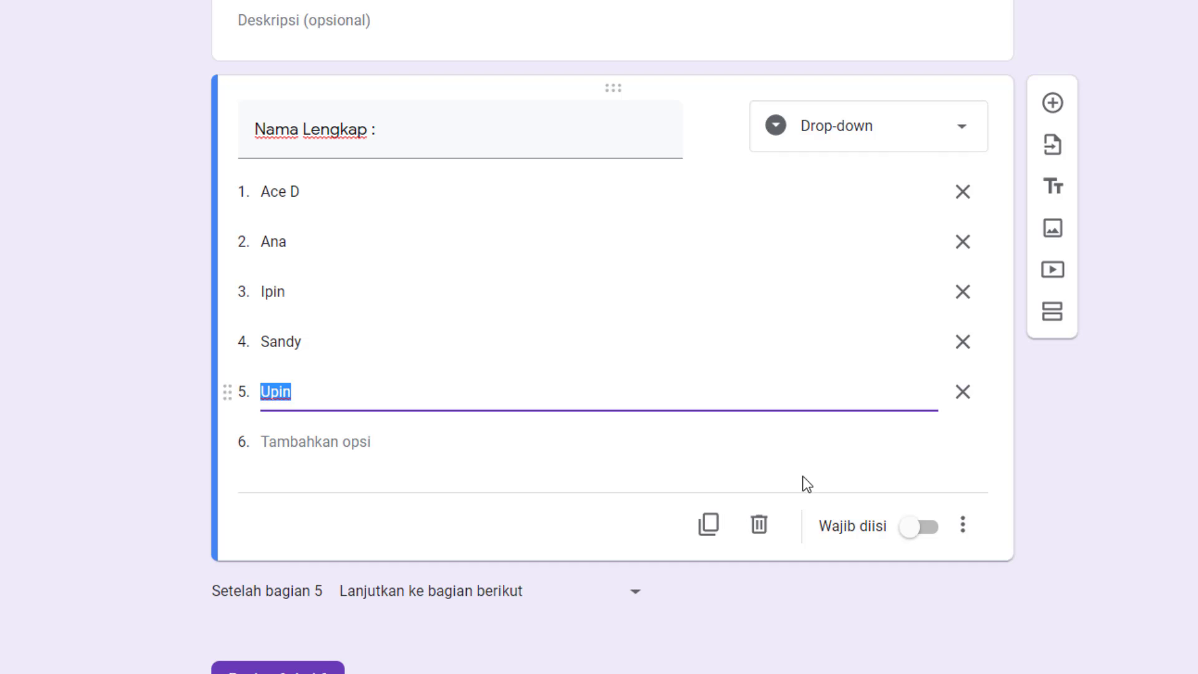
click(925, 535)
scroll(842, 383, down, 2)
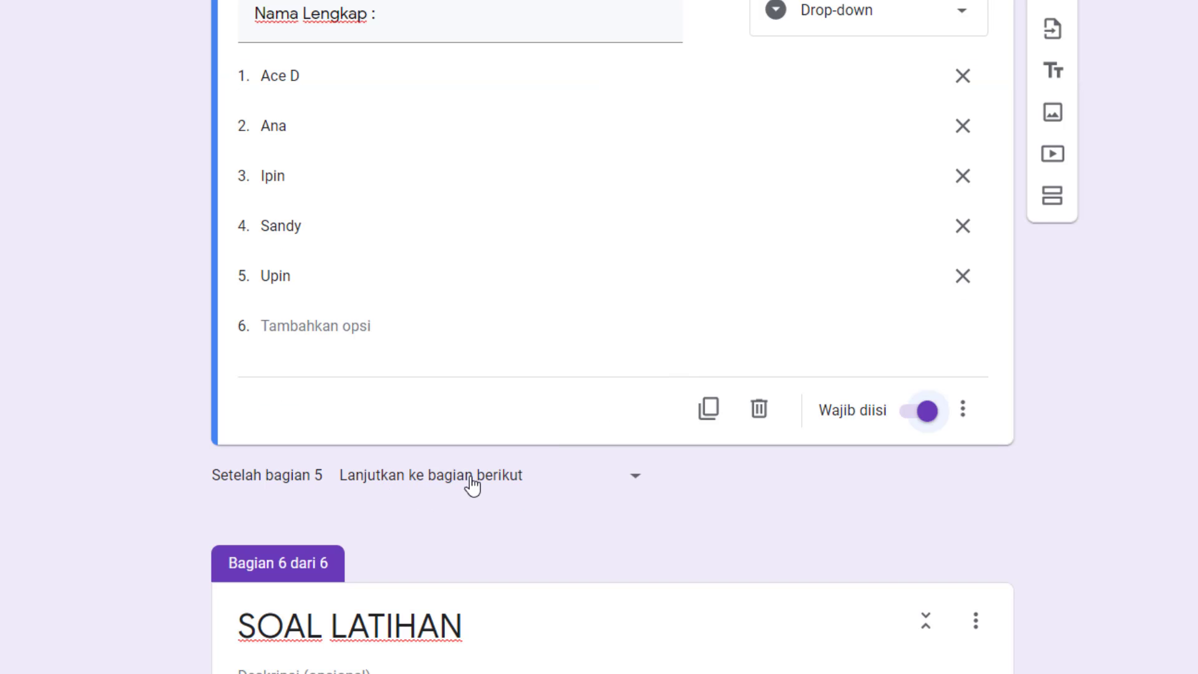
click(516, 487)
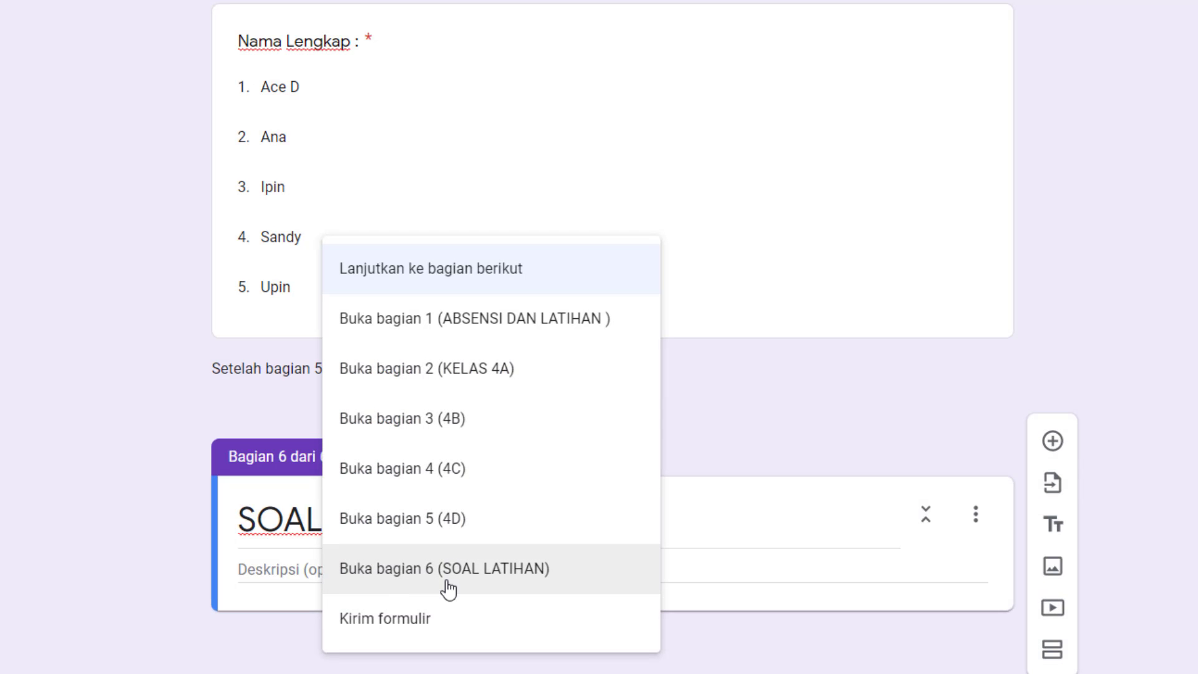
click(500, 579)
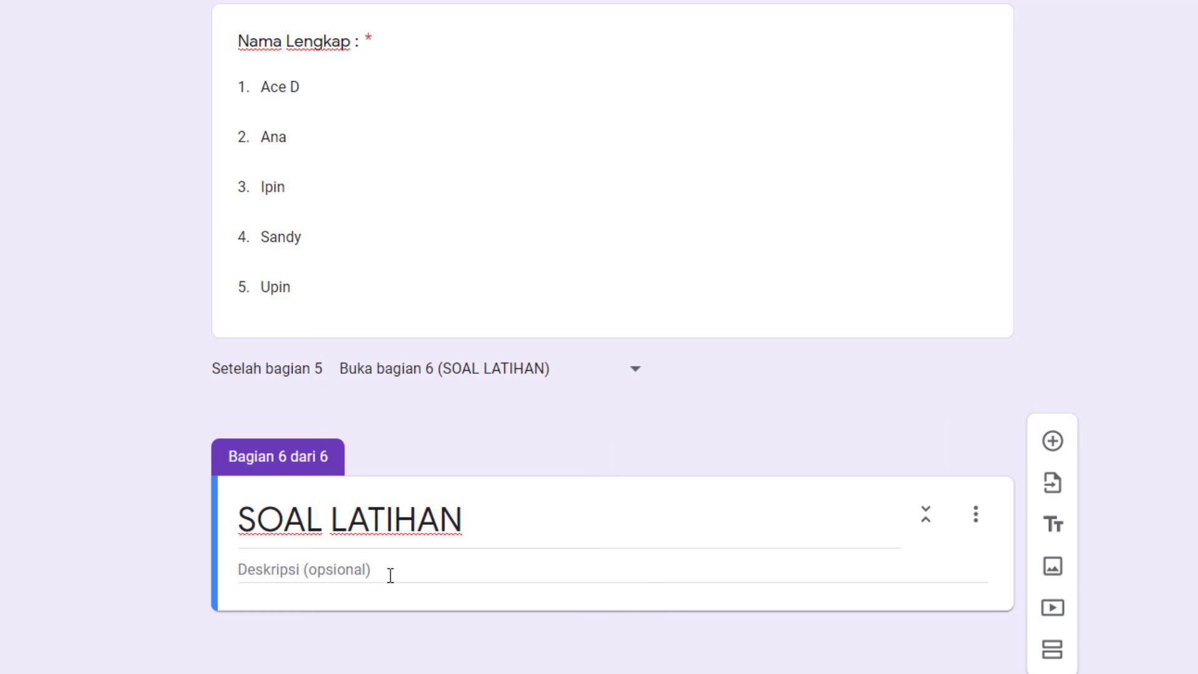
Add a multiple-choice question "Siapa nama presiden pertama ?" to the SOAL LATIHAN section.
click(413, 575)
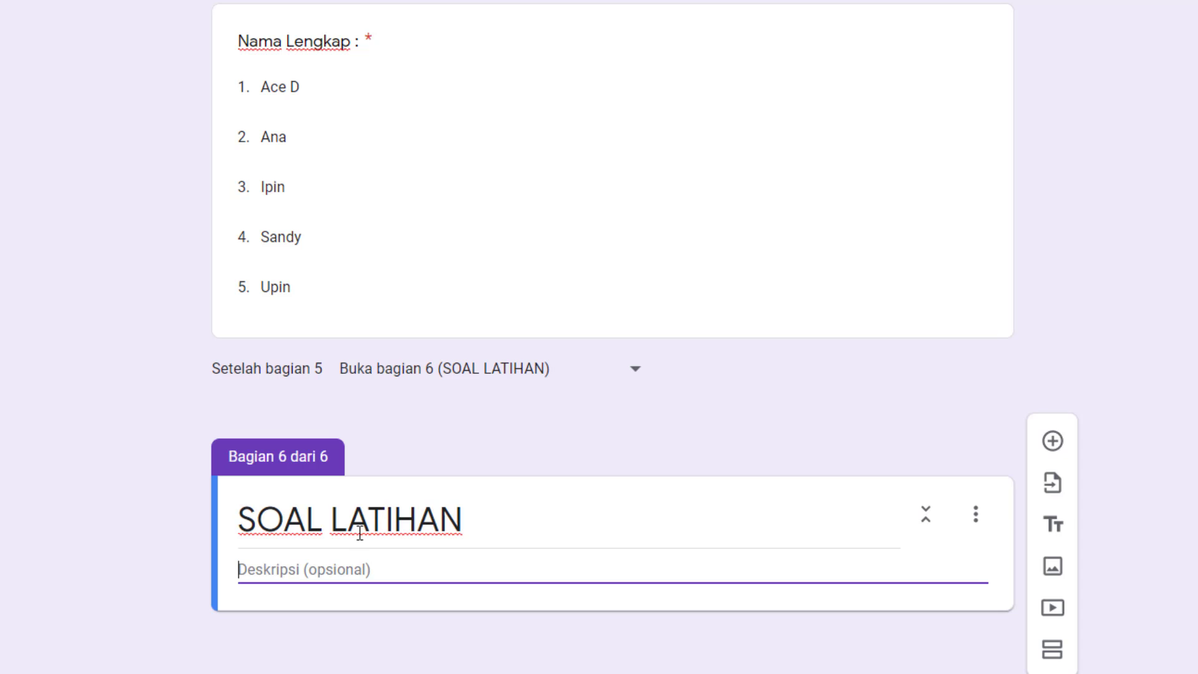
click(1058, 450)
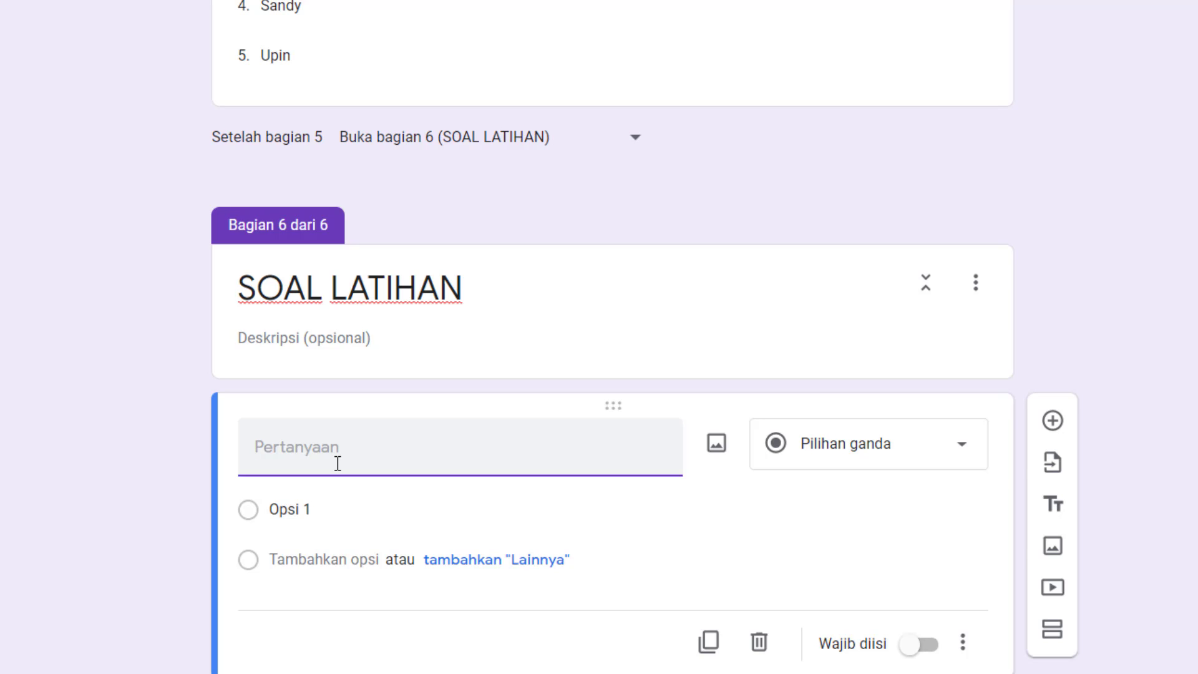
text(Siapa )
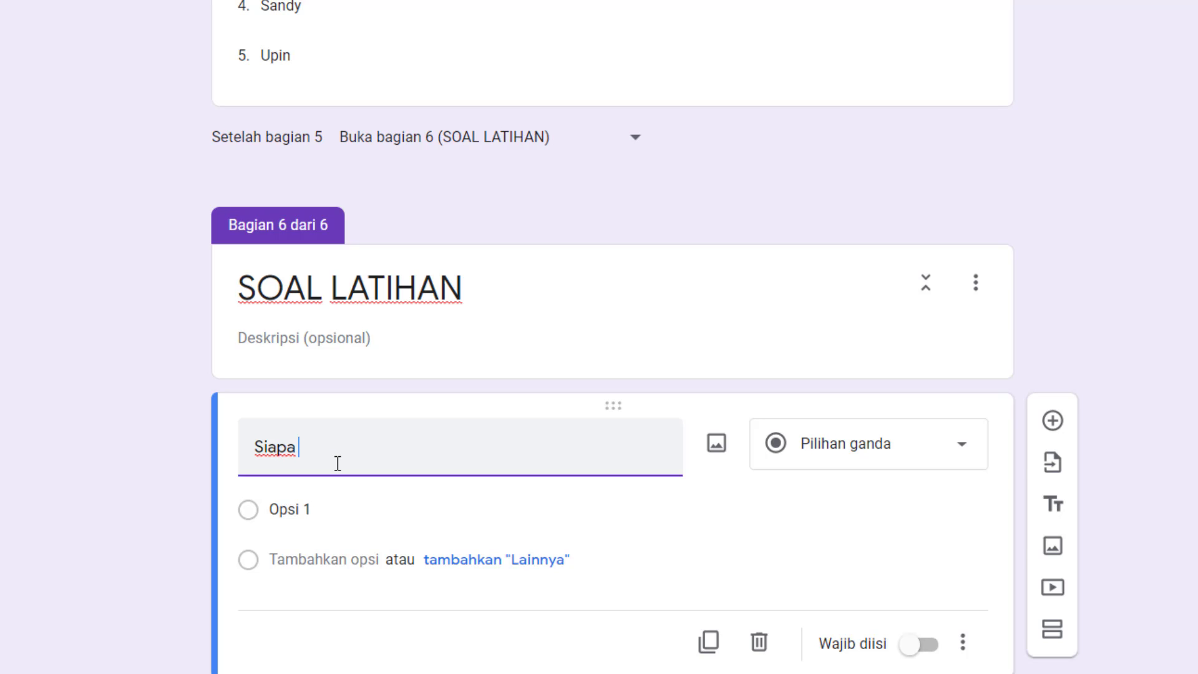
text(nama presiden)
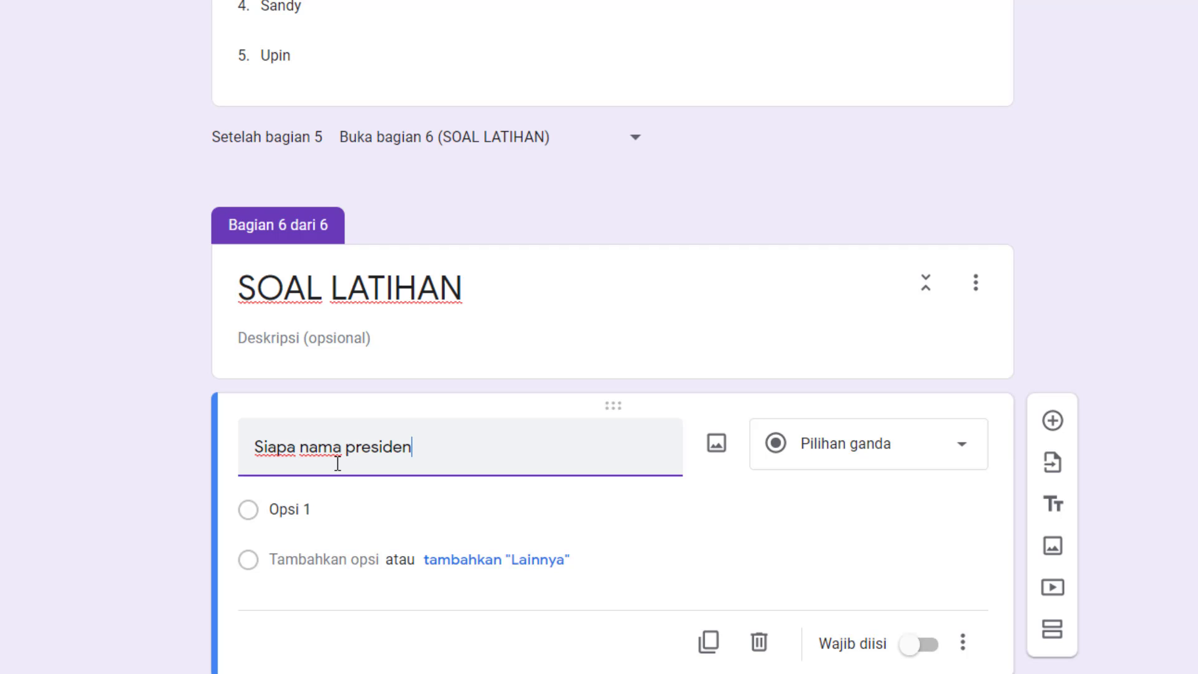
text( pertama ?)
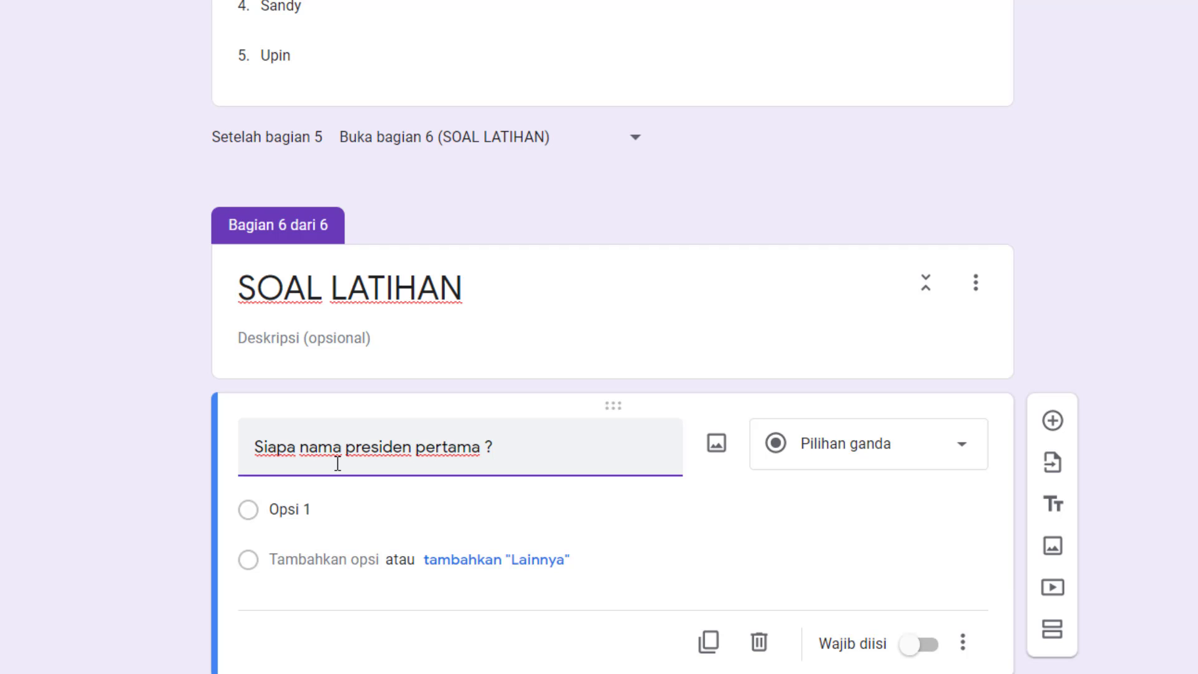
Enter SBY, Soekarno and Soeharto as the three answer options of the president question.
click(340, 506)
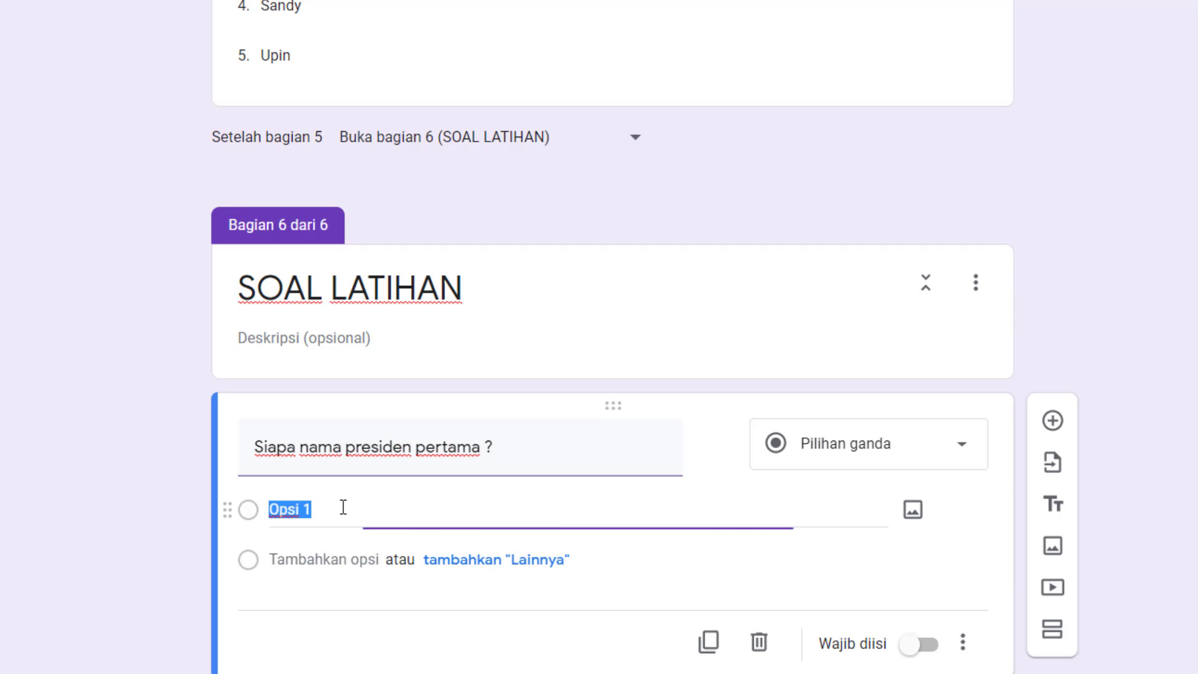
text(SBY)
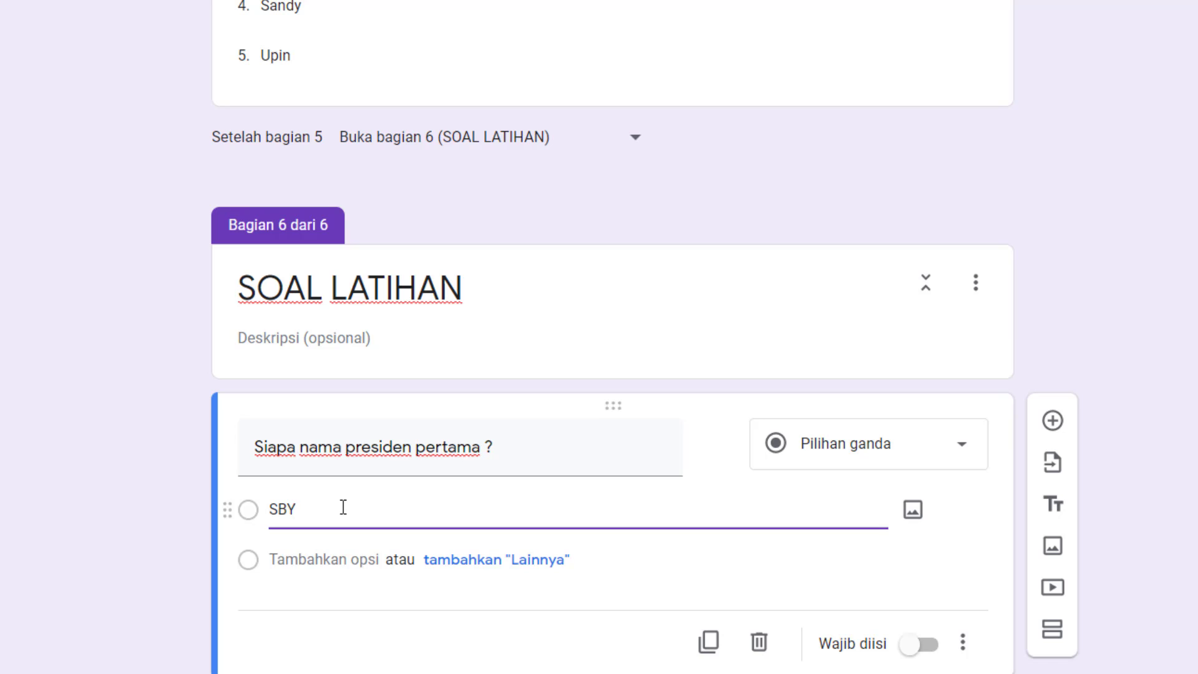
key(Return)
text(Soekarn)
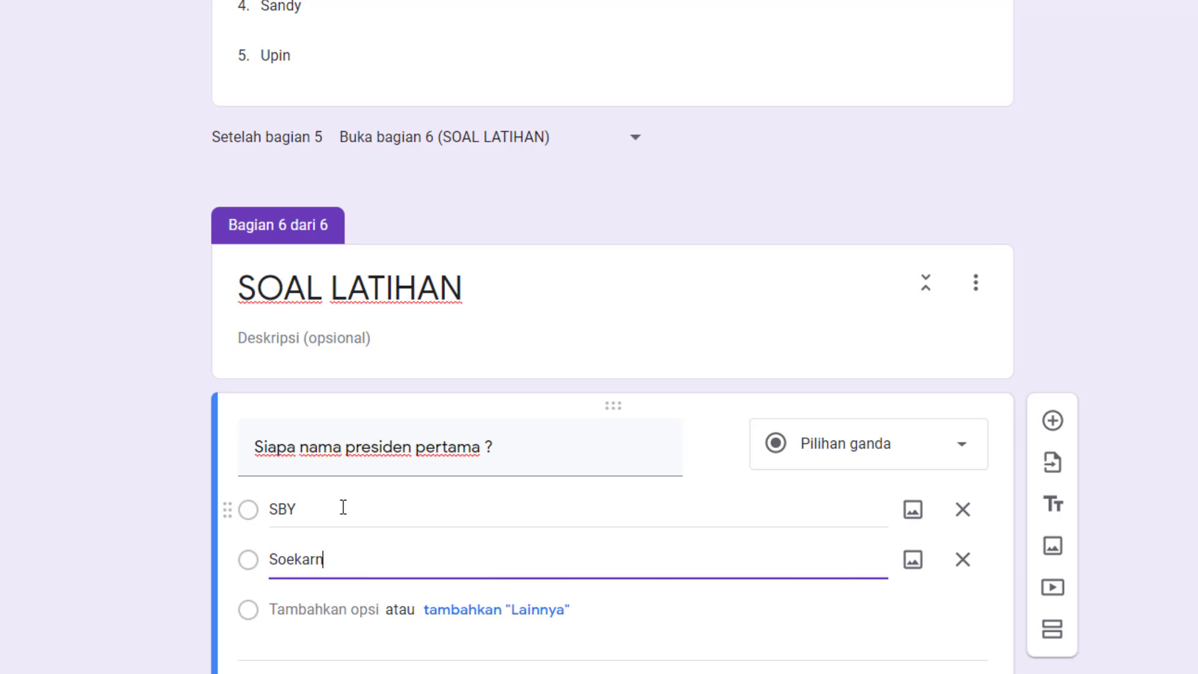
text(o)
key(Return)
text(S)
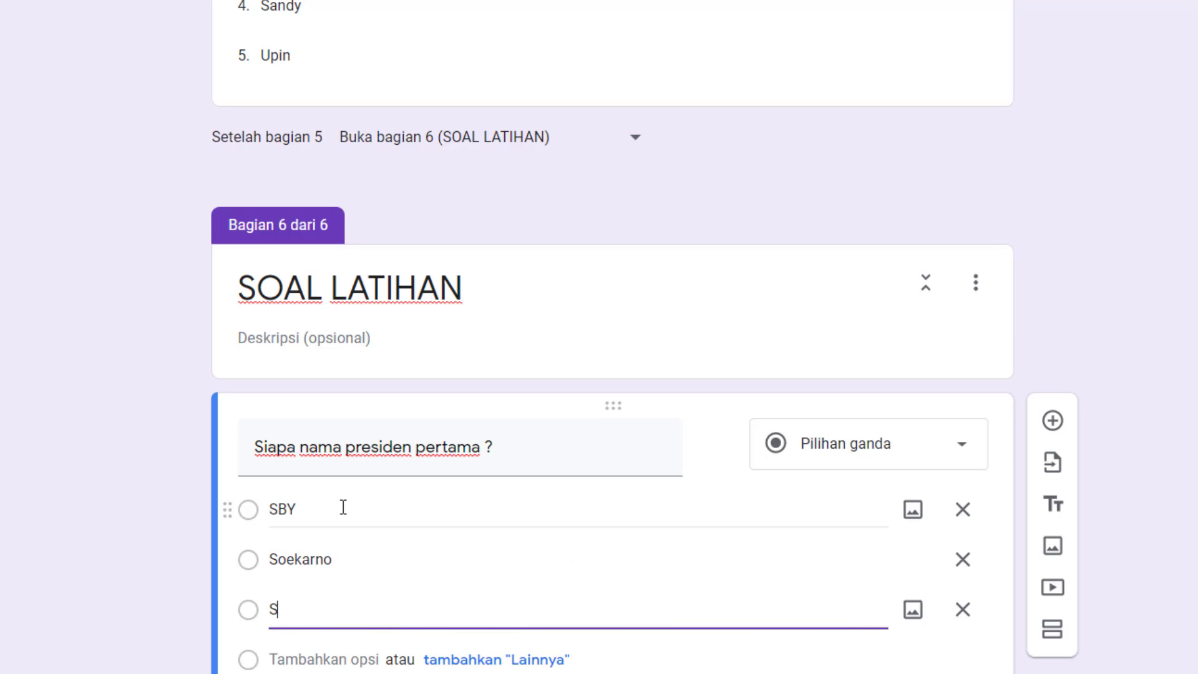
text(oeharto)
scroll(412, 492, down, 3)
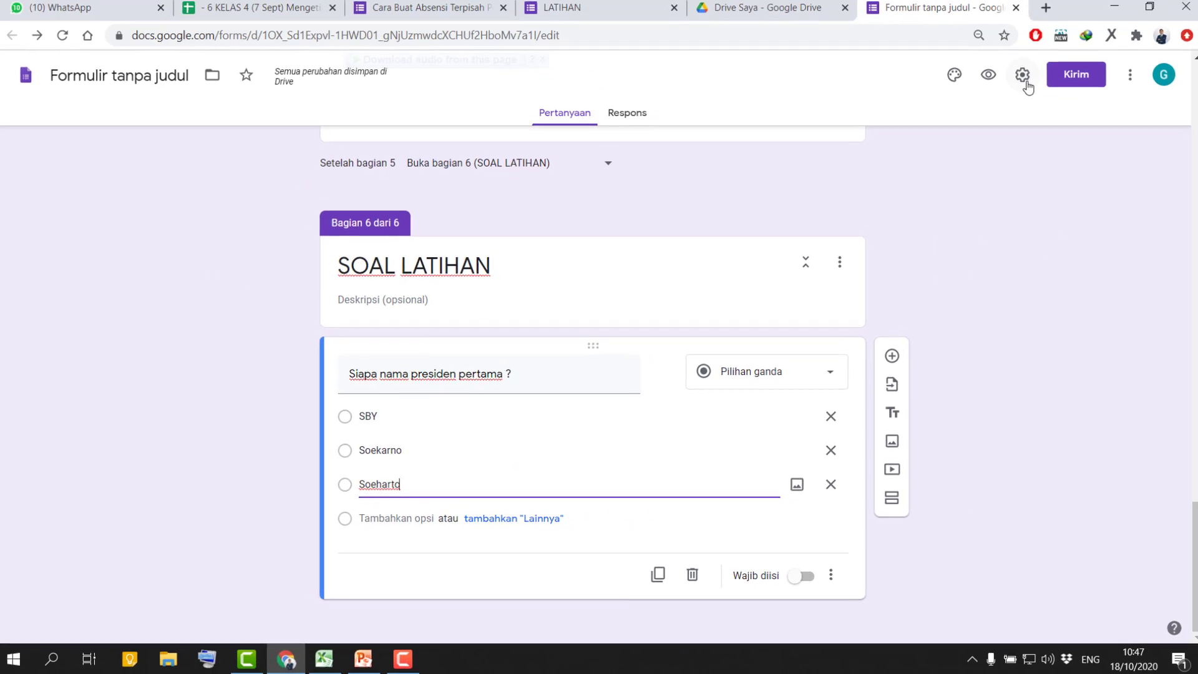
Examine the form's quiz settings, including the option to make it a quiz, and close them without saving.
click(1018, 80)
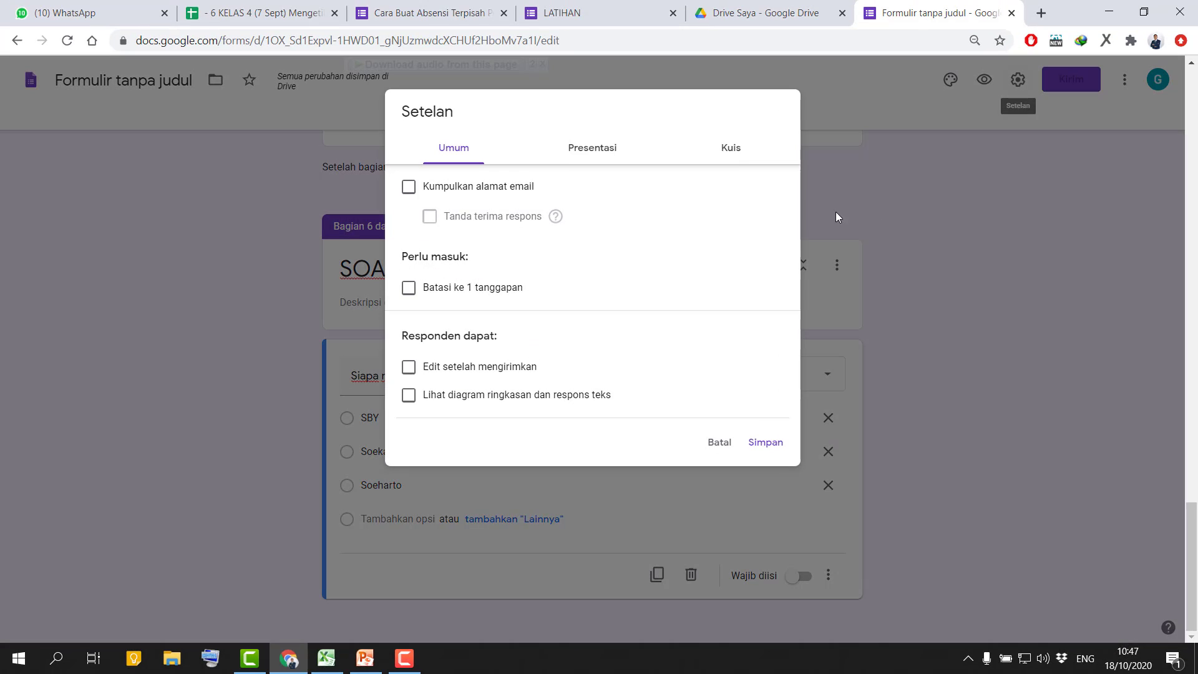
click(739, 161)
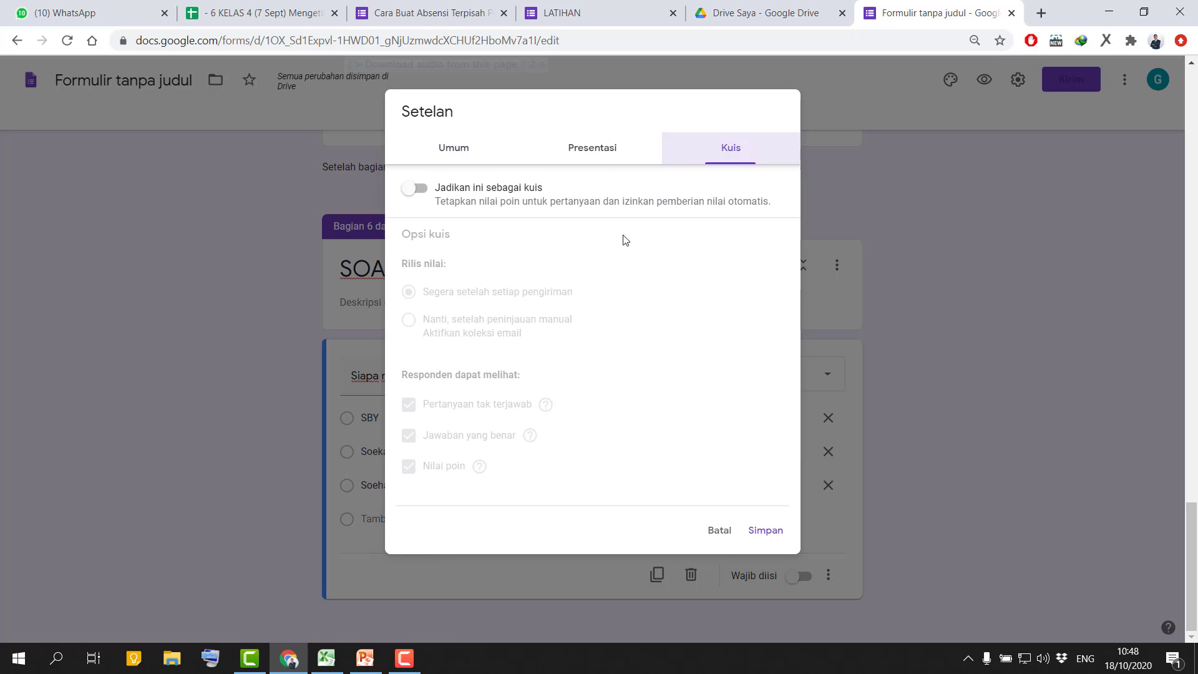
click(715, 530)
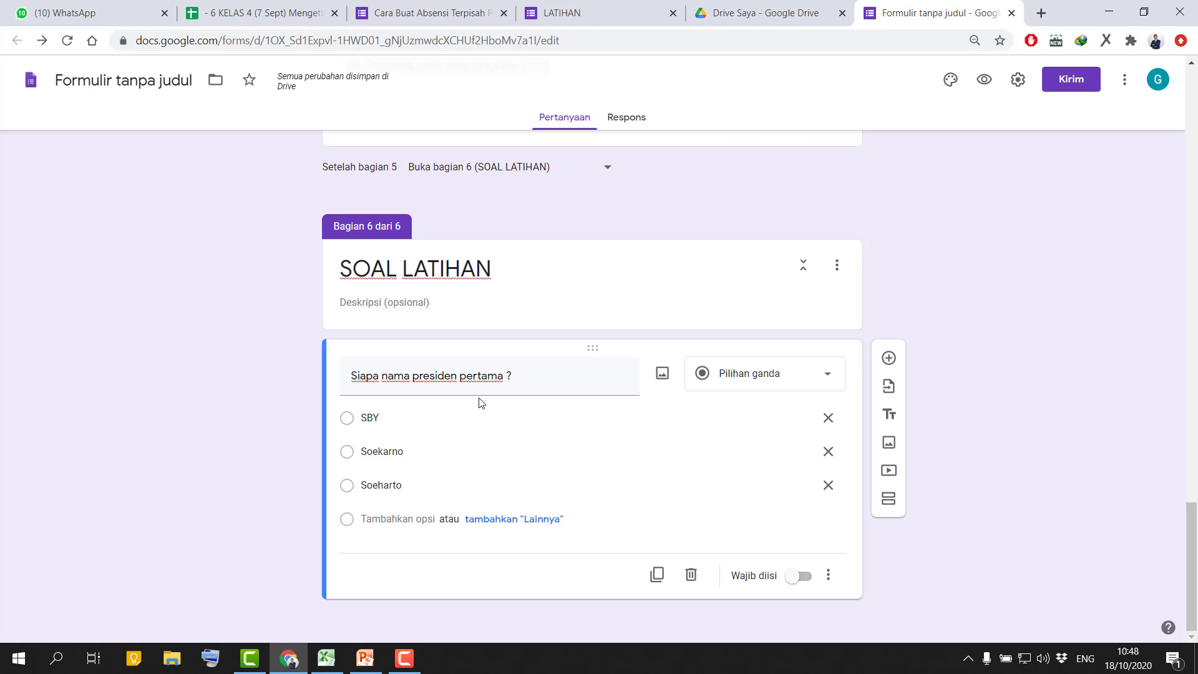
click(1019, 83)
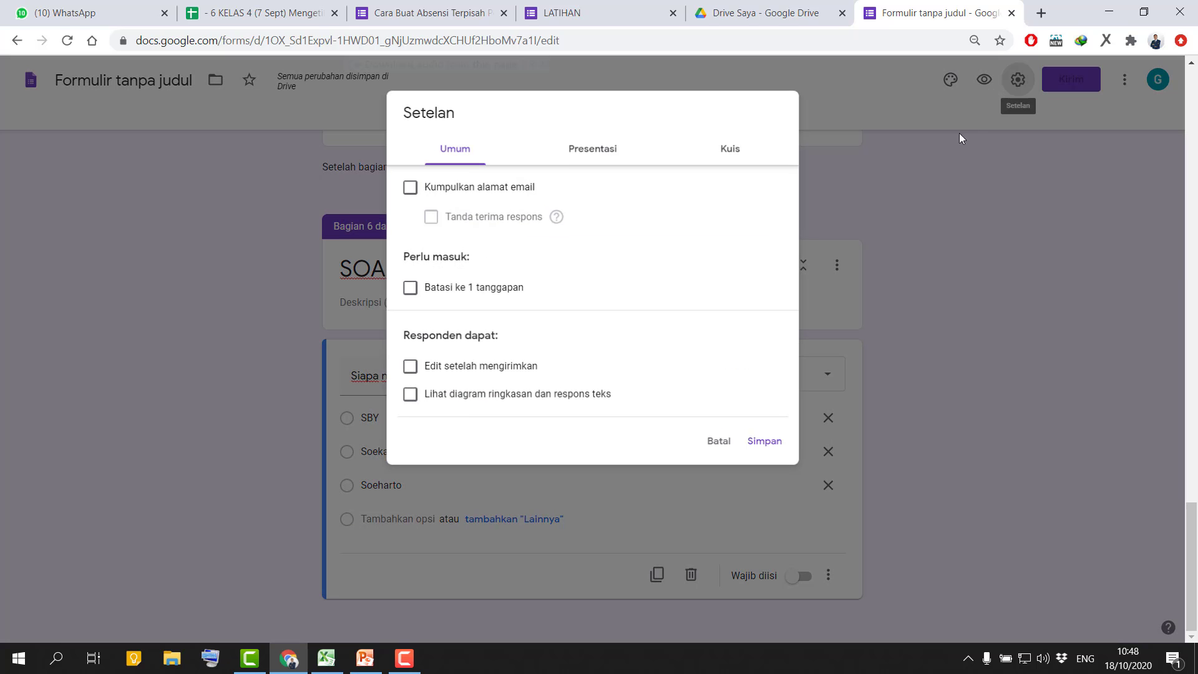
click(742, 153)
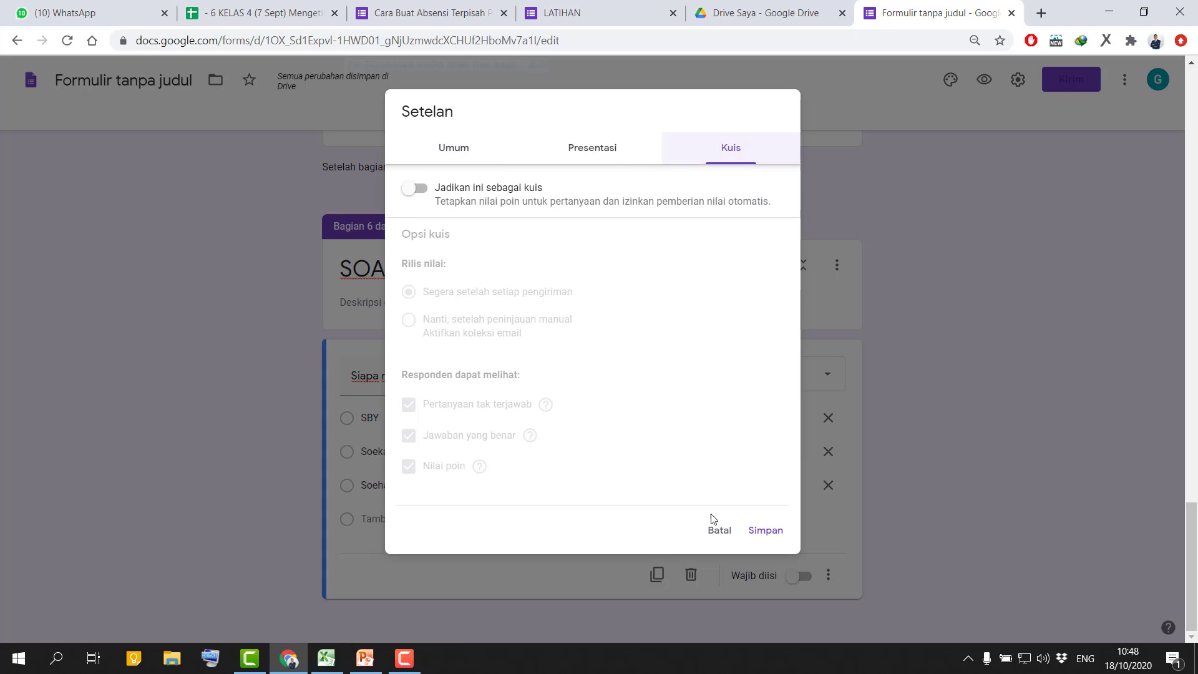
click(717, 531)
Make the "Siapa nama presiden pertama ?" question in SOAL LATIHAN required.
scroll(503, 538, up, 5)
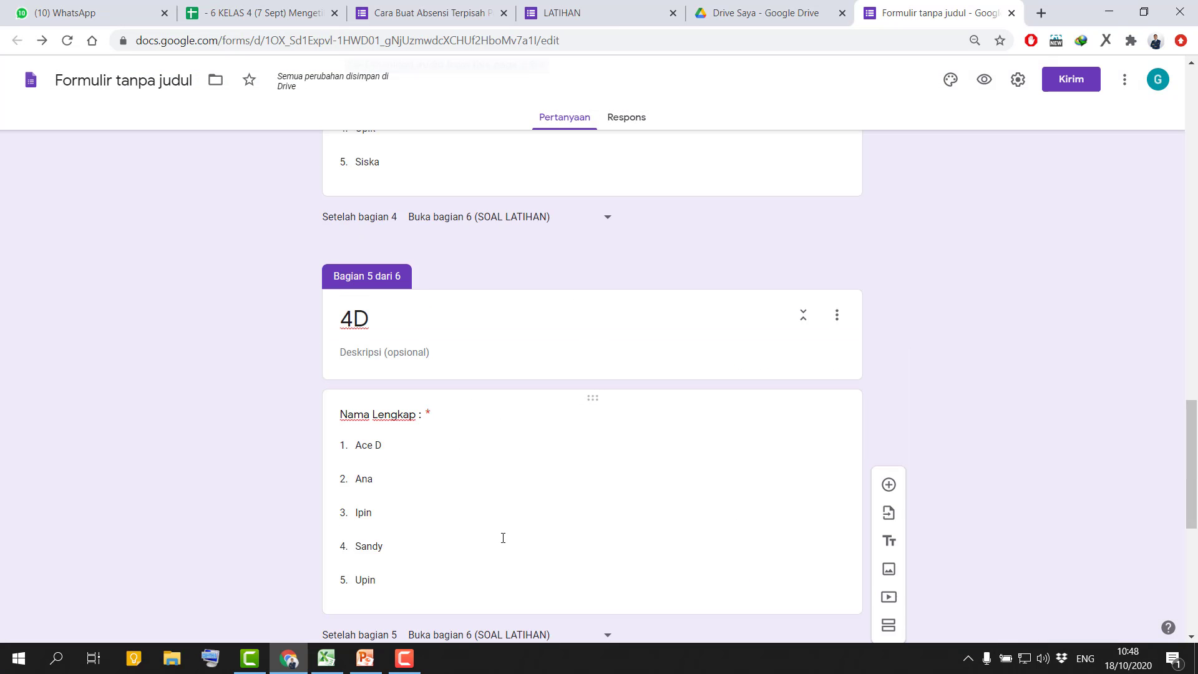
scroll(522, 506, up, 6)
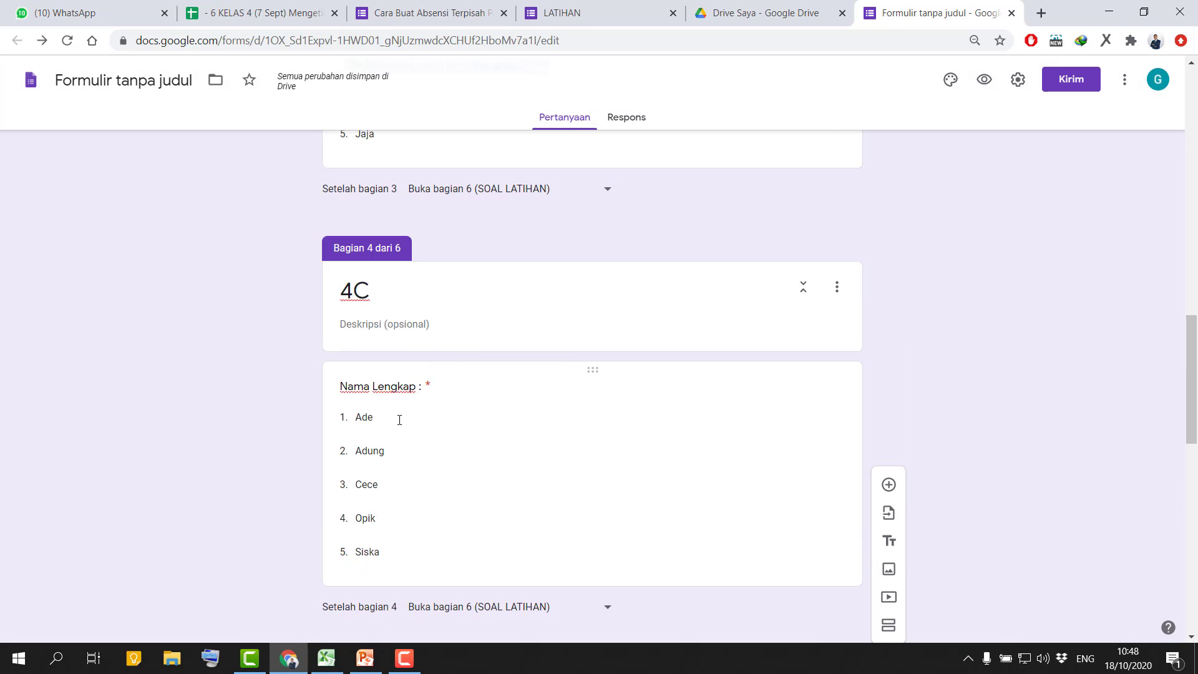
scroll(398, 423, up, 1)
scroll(389, 512, down, 9)
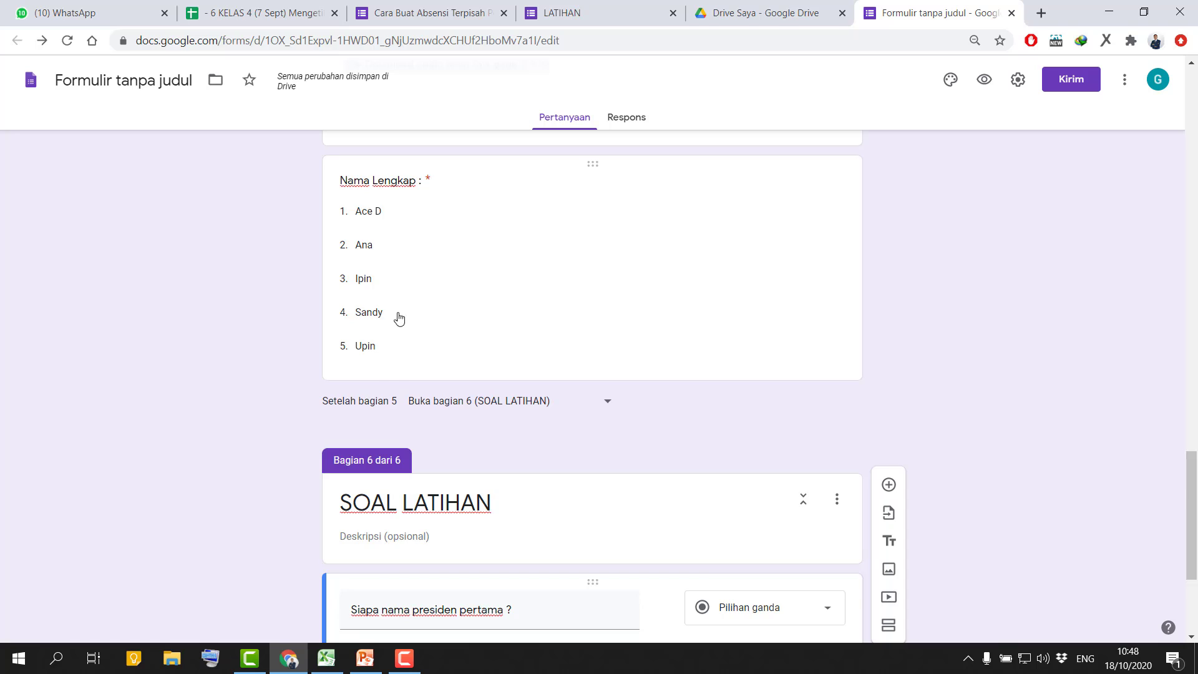
scroll(397, 312, down, 3)
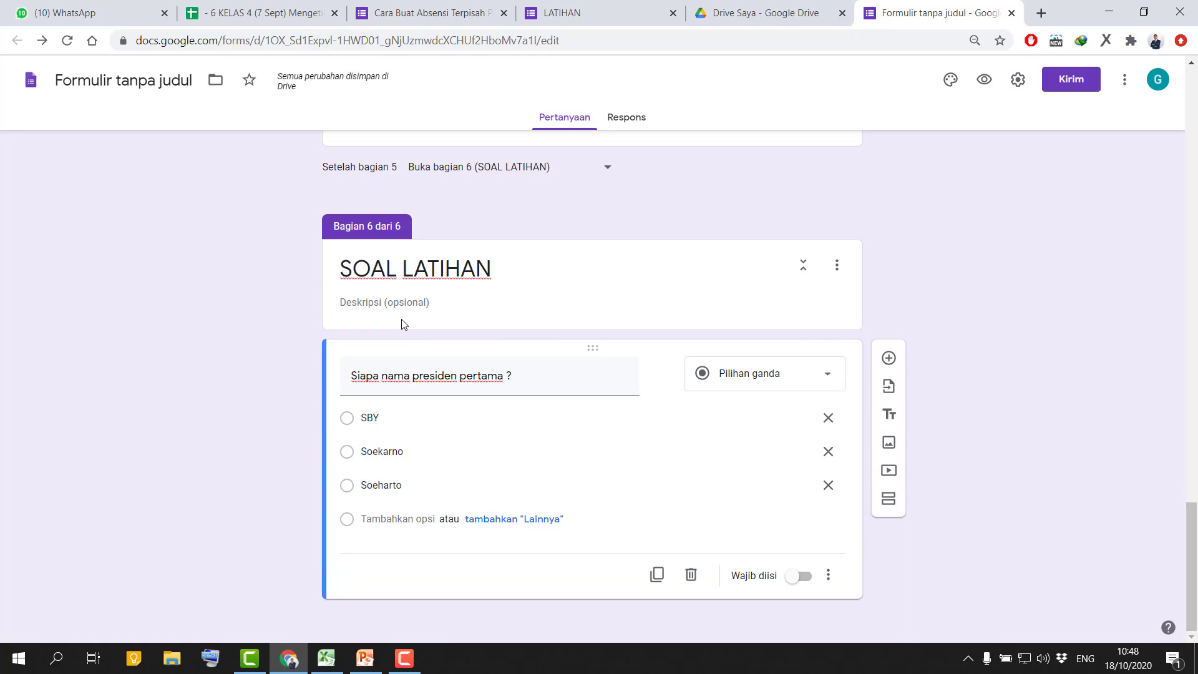
click(799, 577)
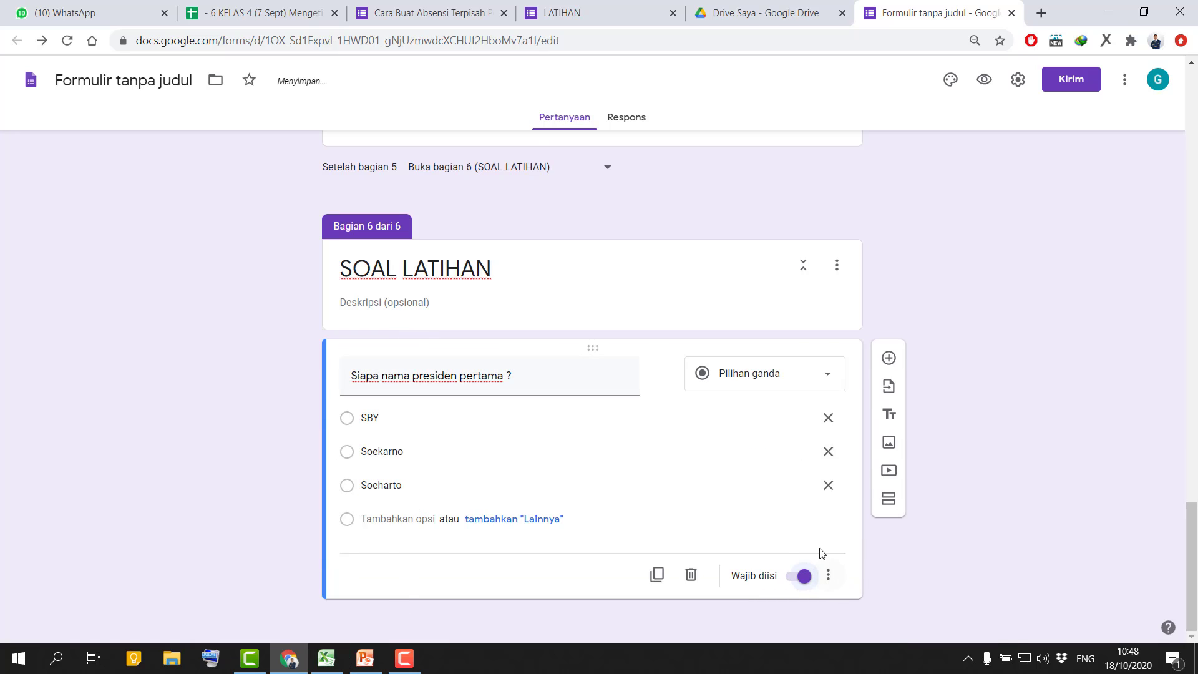
Turn off the link for submitting another response, set the confirmation message to "Terima Kasih ...", and save the form's presentation settings.
scroll(765, 465, up, 20)
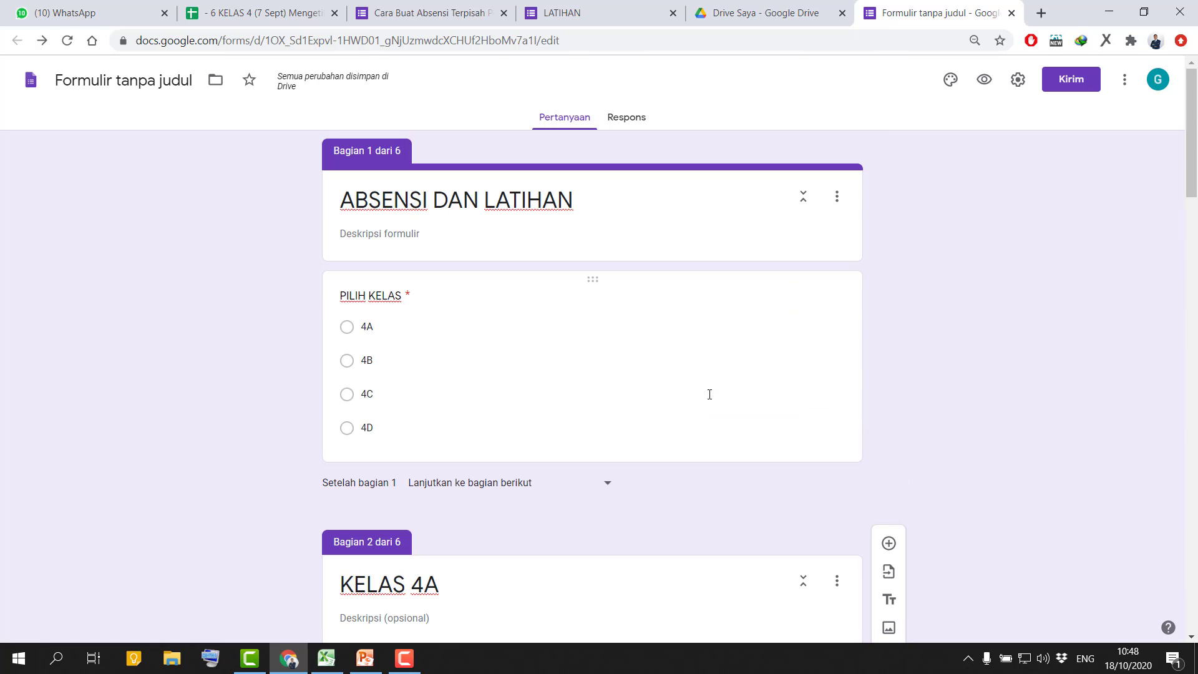
click(1017, 80)
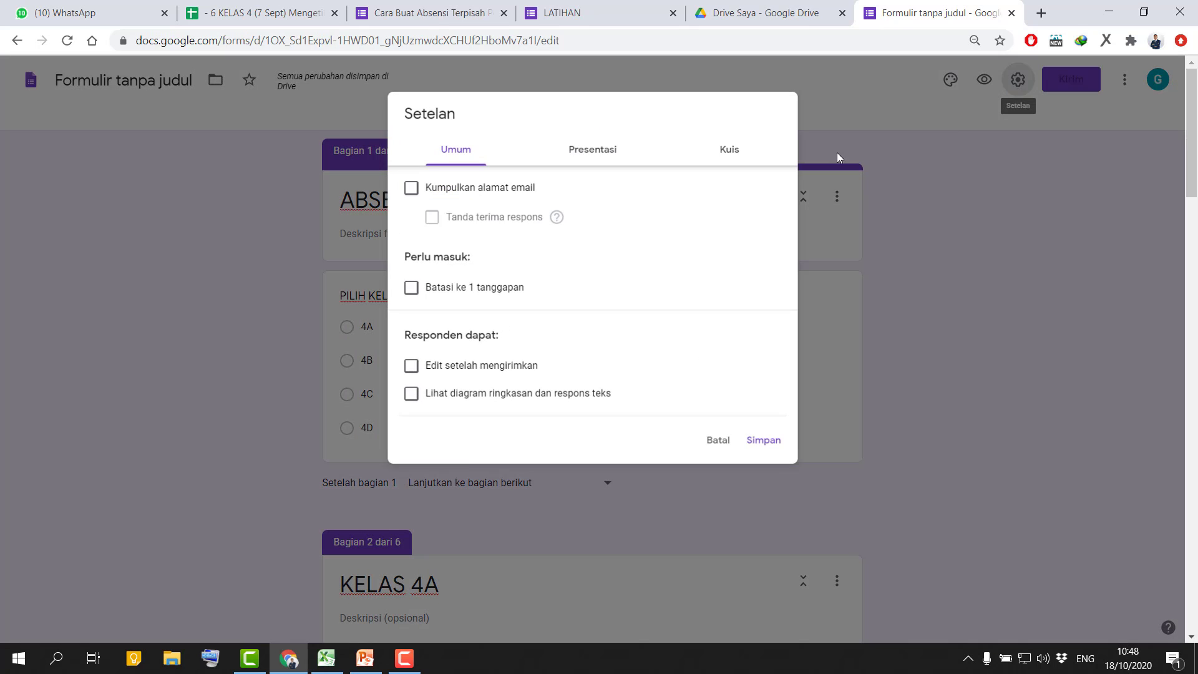
click(591, 151)
click(462, 300)
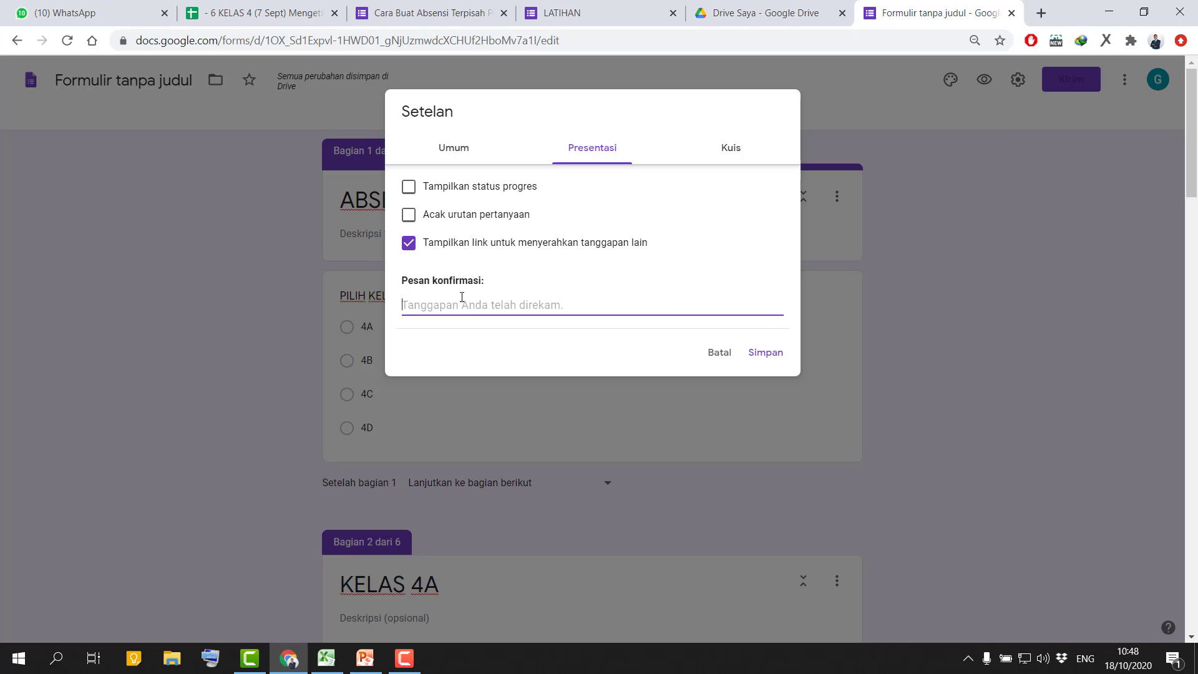
click(409, 242)
click(452, 311)
text(Terima Kasih ...)
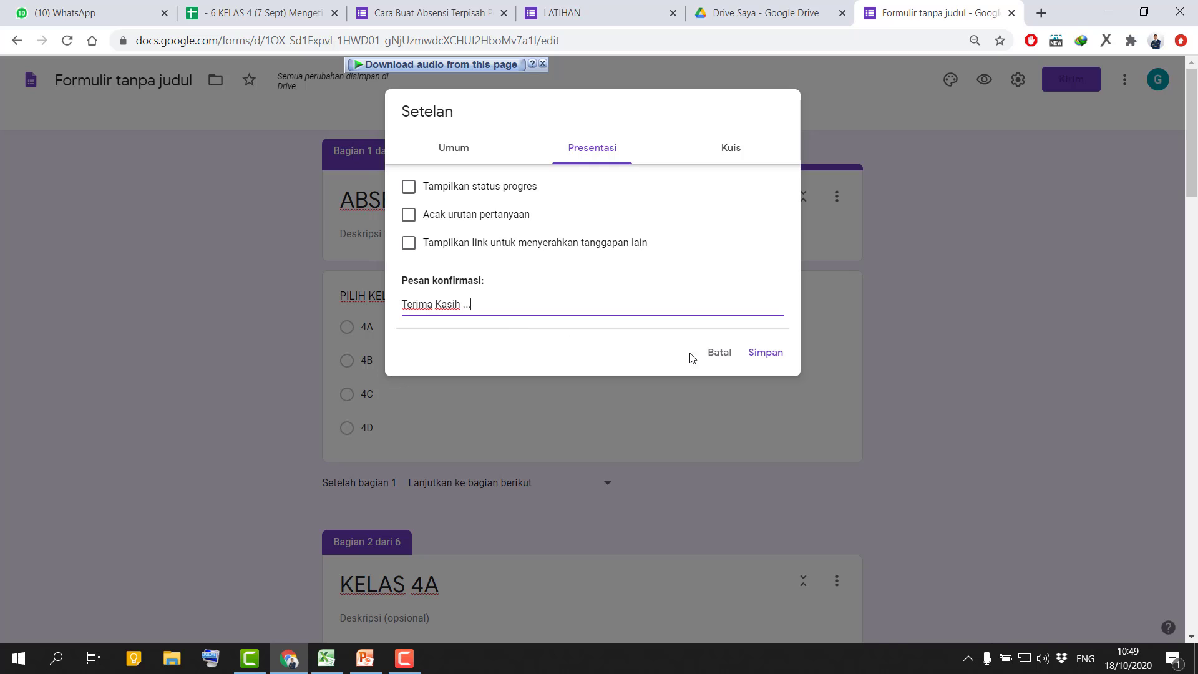
click(763, 353)
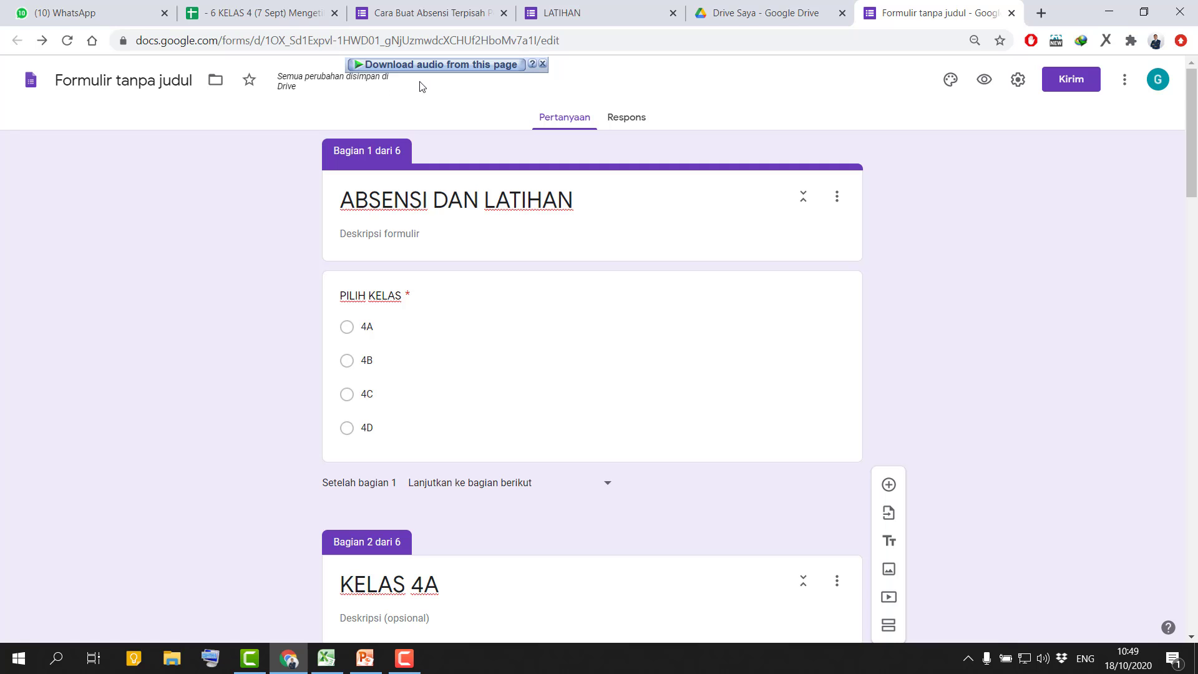
Name the form file ABSENSI DAN LATIHAN.
click(152, 79)
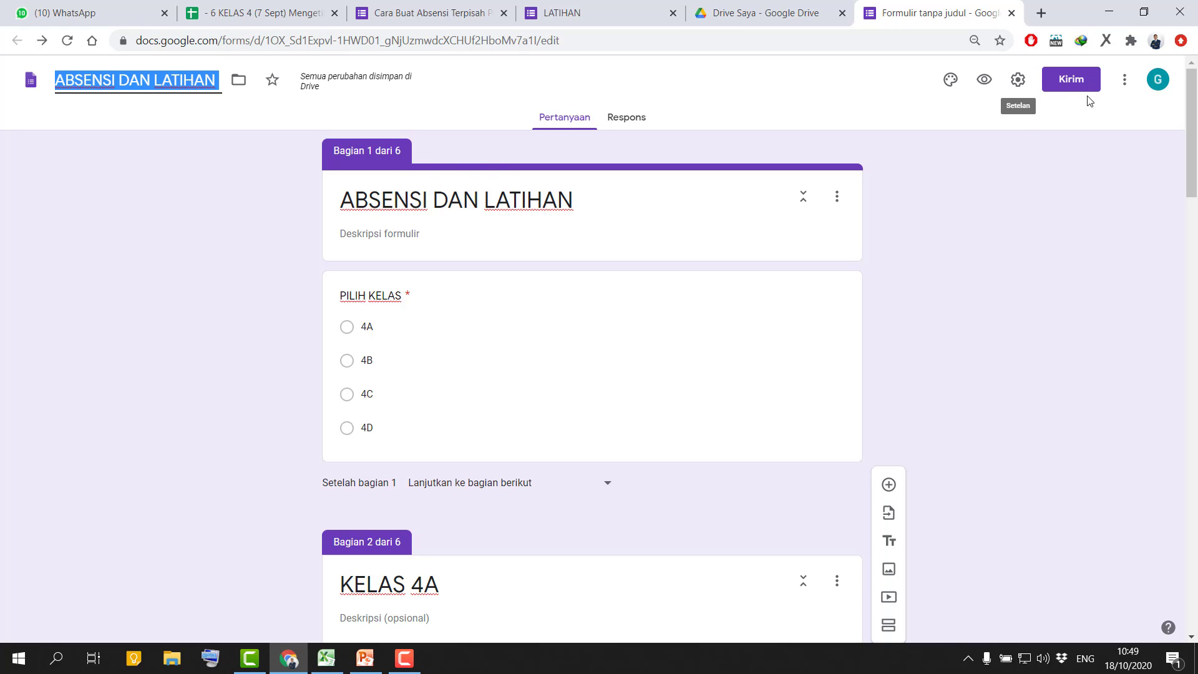
click(1070, 80)
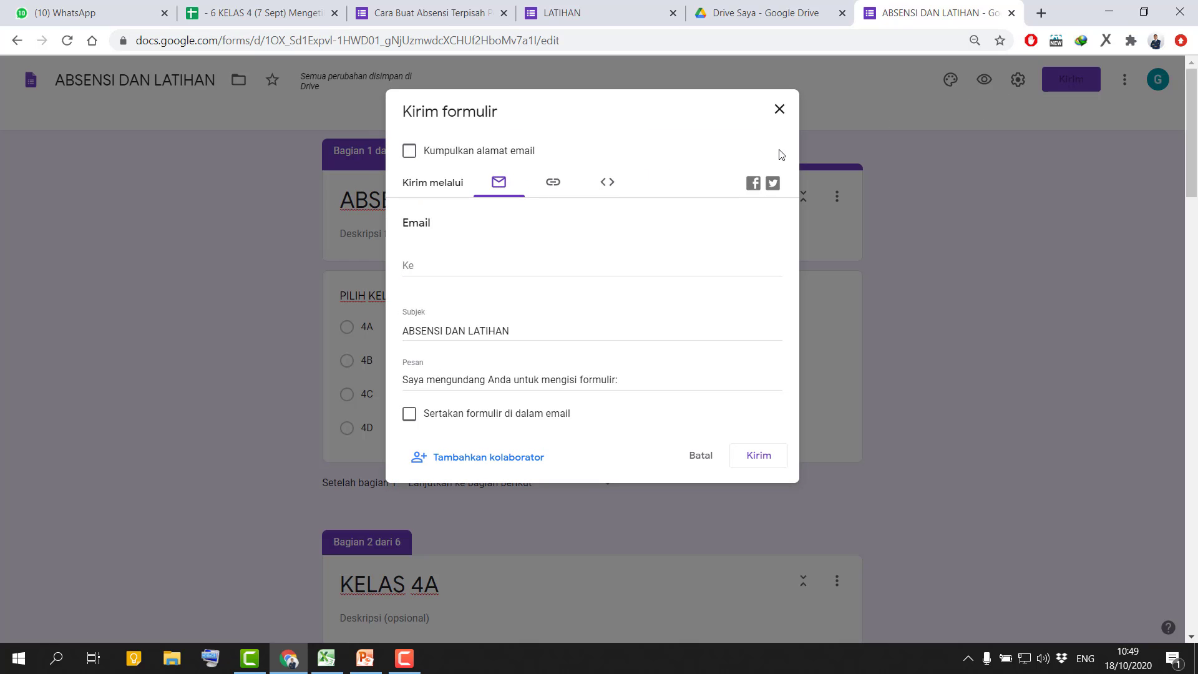
click(779, 110)
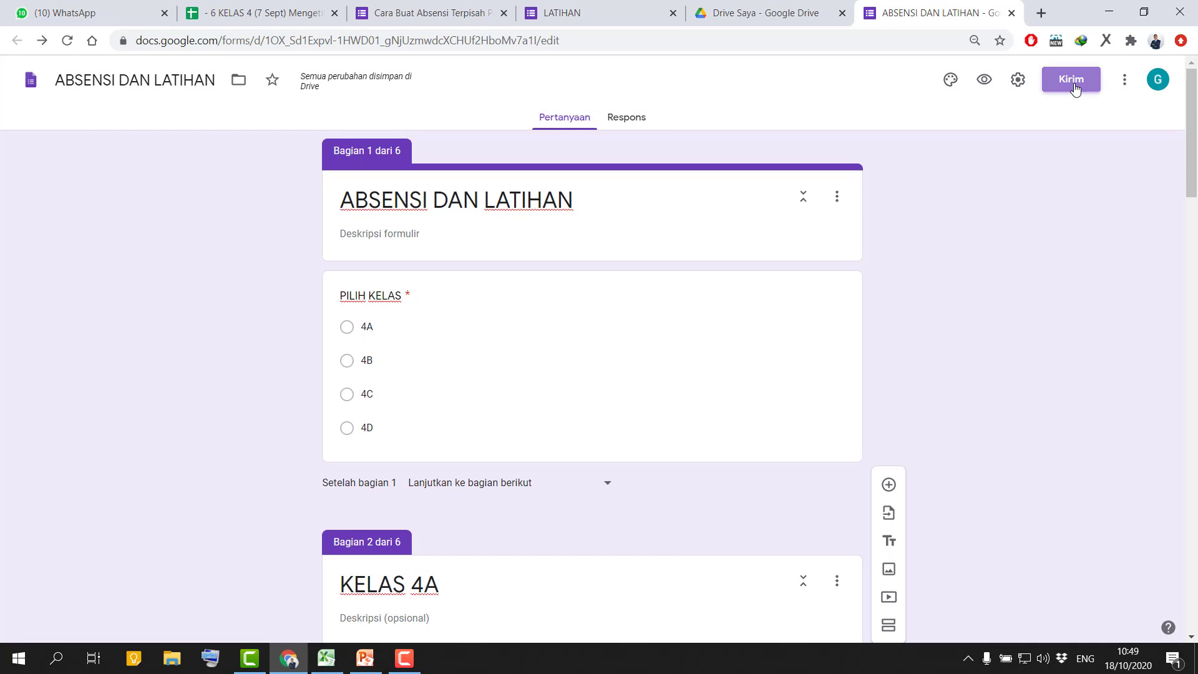
Shorten the form's share URL, copy the link, and close the sending options.
click(1070, 79)
click(554, 184)
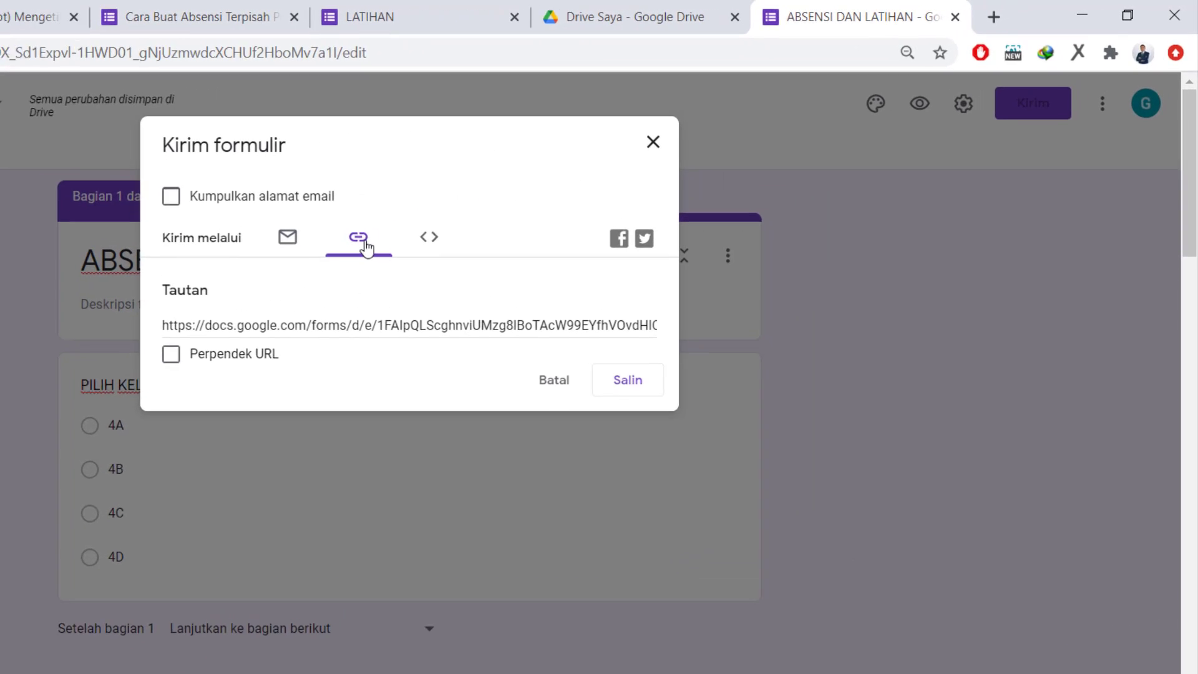
click(178, 353)
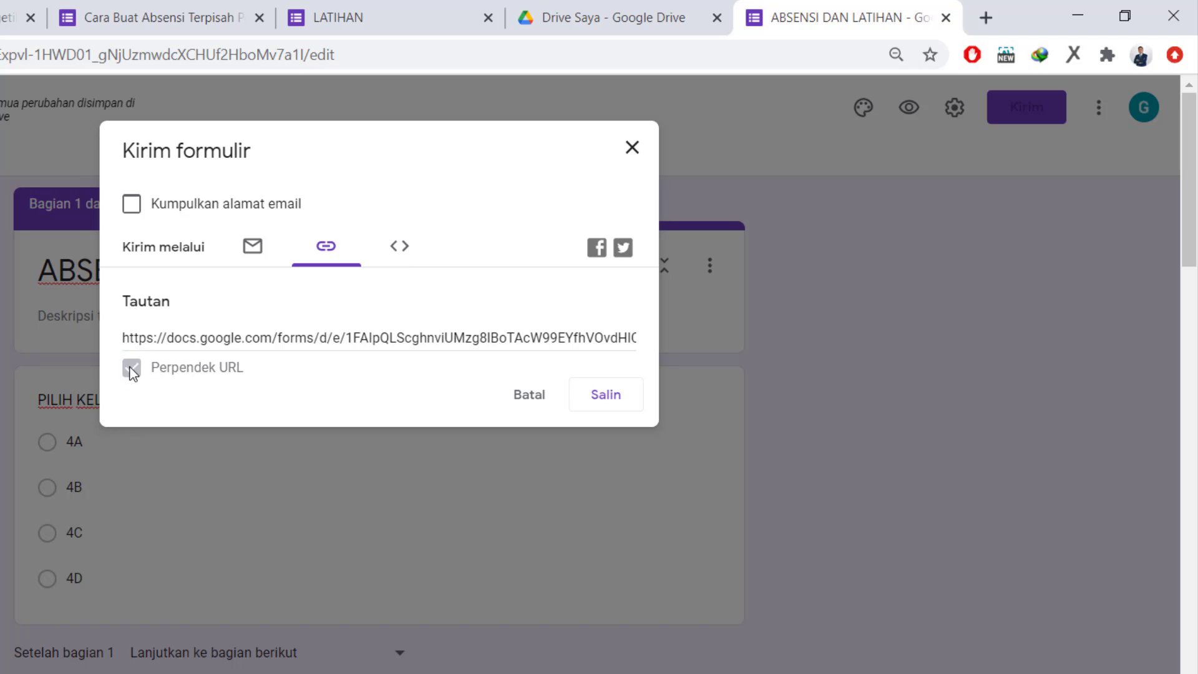
click(629, 400)
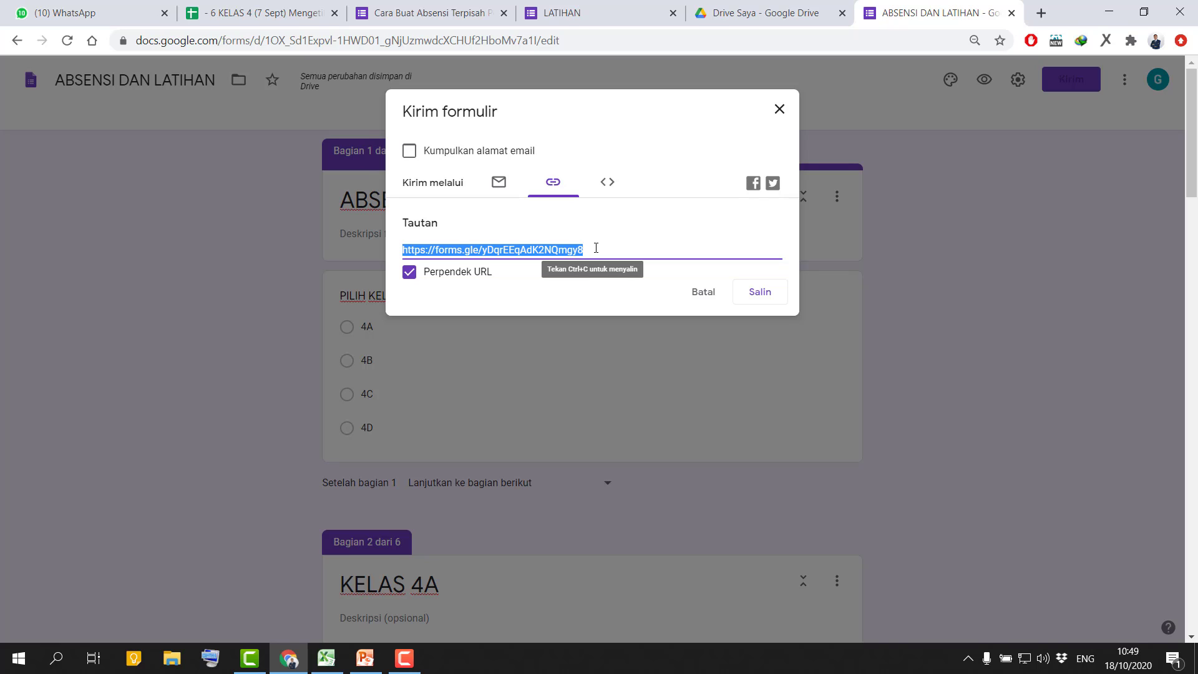
click(780, 110)
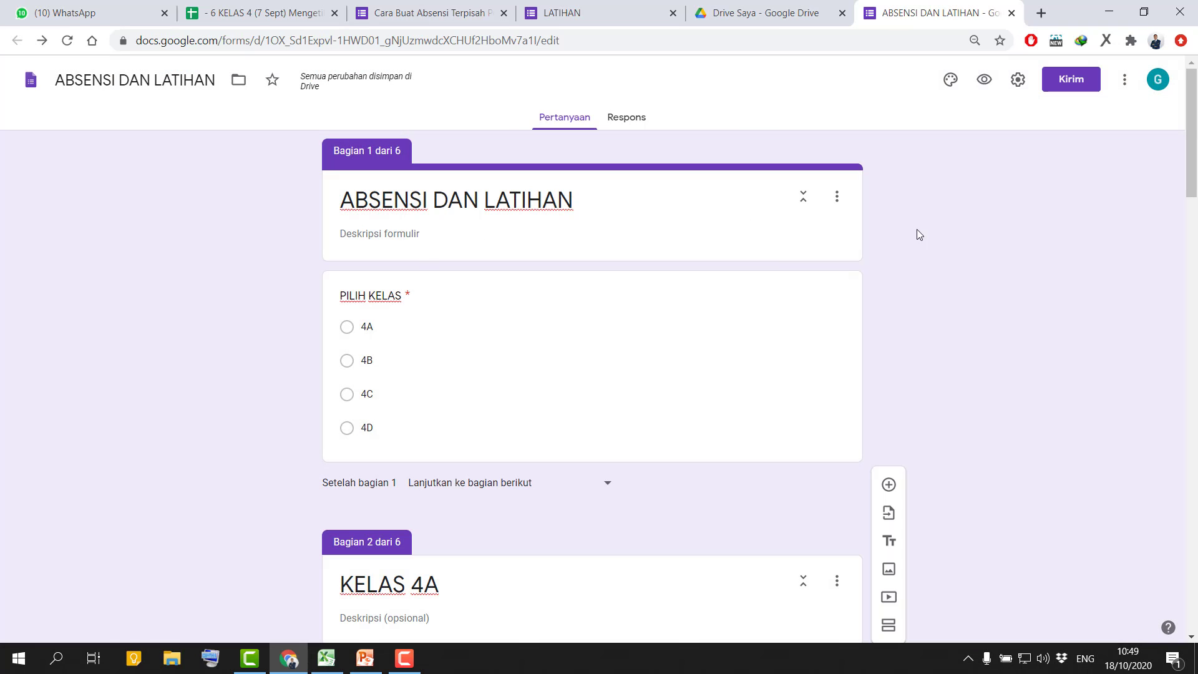
Preview the form and submit a test response for class 4A with the first listed student and the answer Soekarno.
click(985, 80)
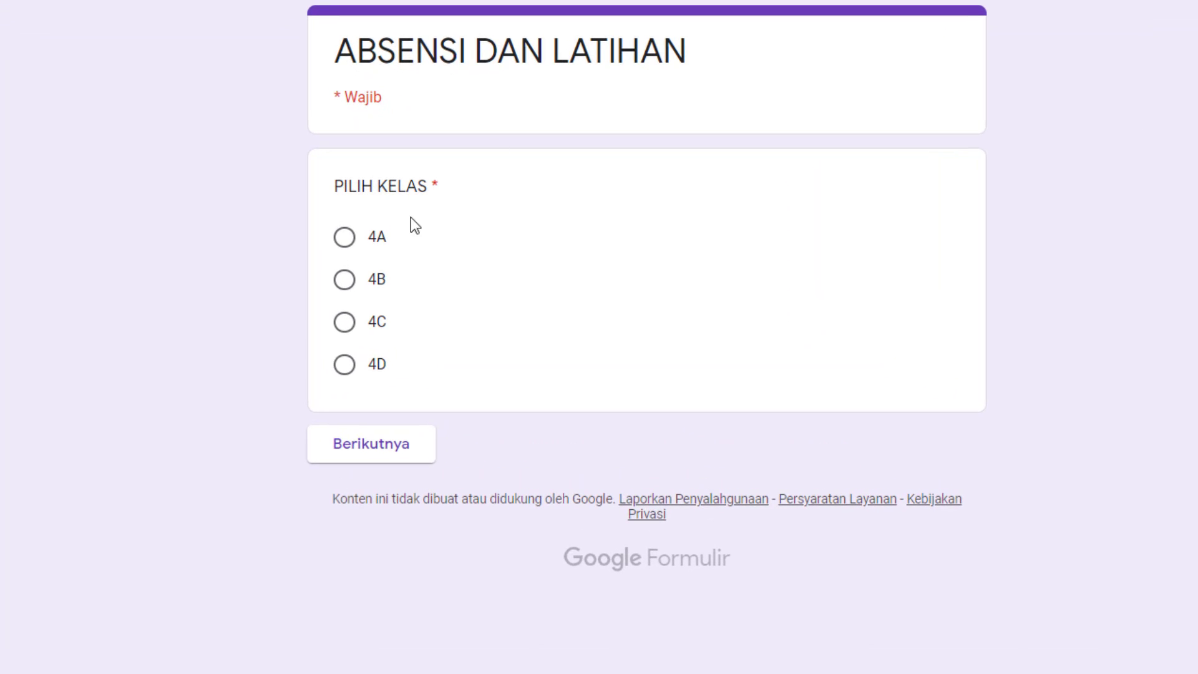
click(344, 238)
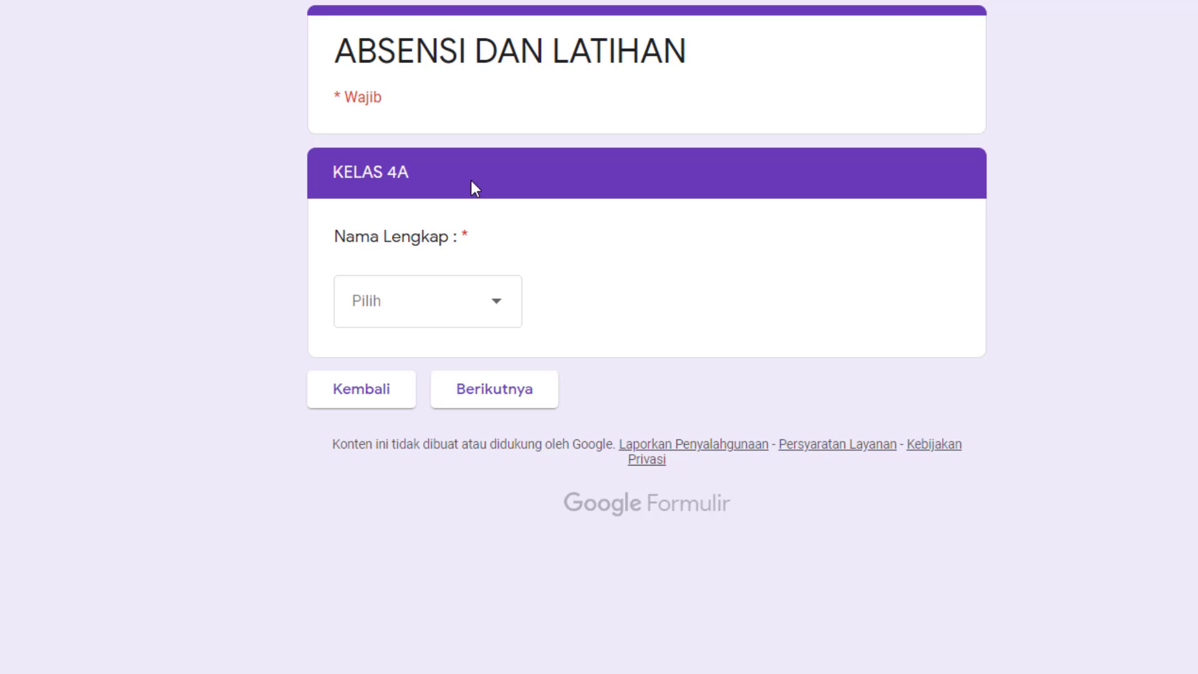
drag(366, 175, 497, 275)
click(501, 302)
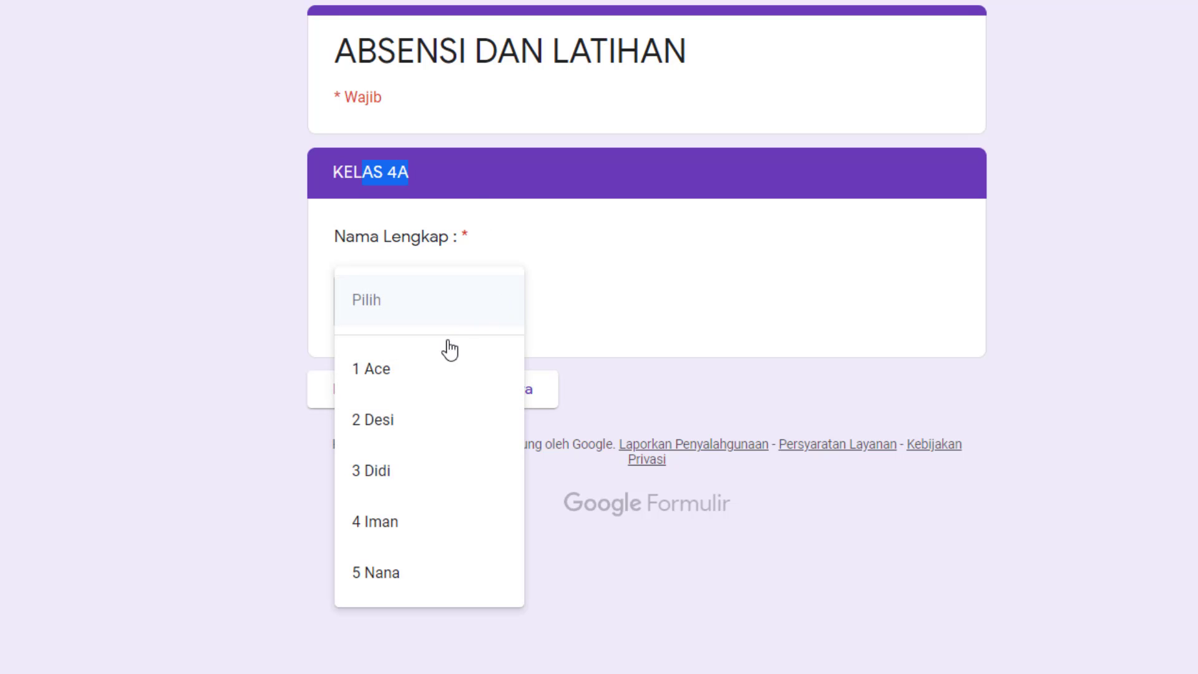
click(411, 376)
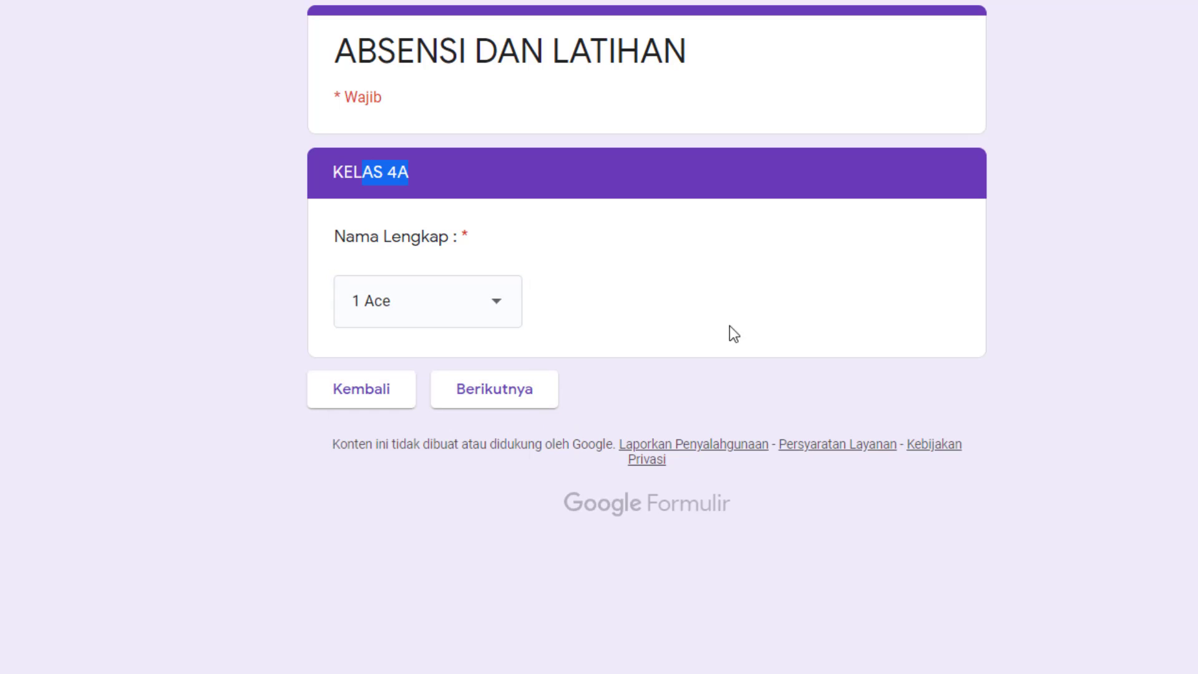
click(520, 404)
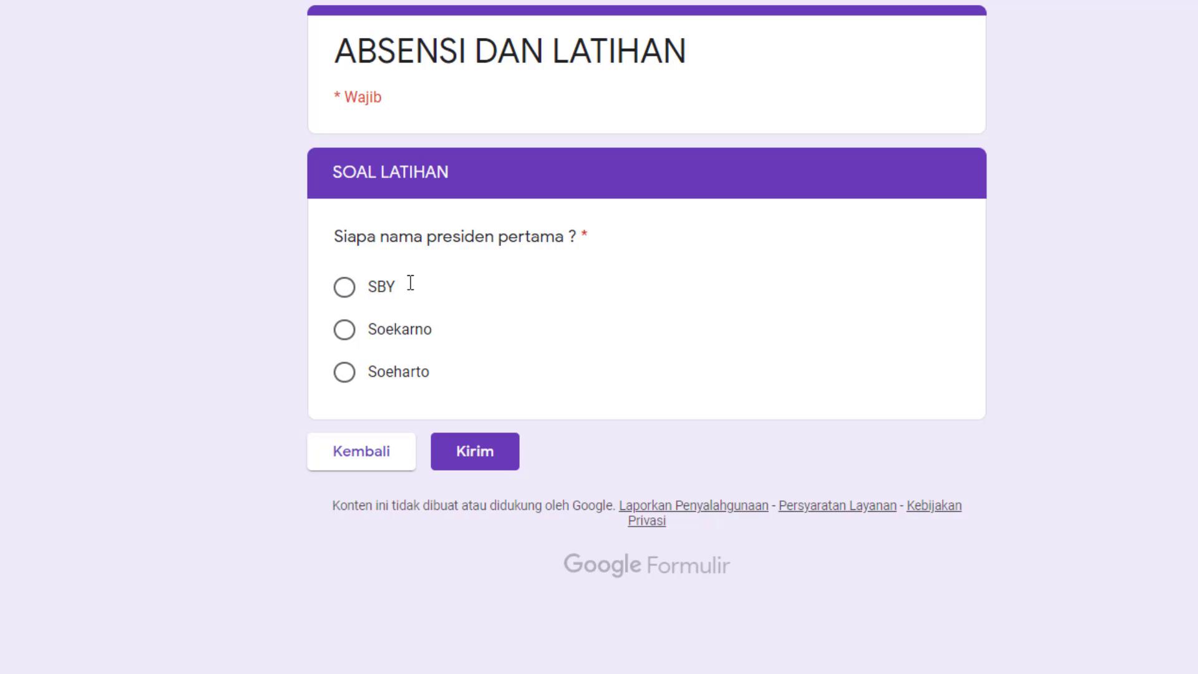
click(351, 336)
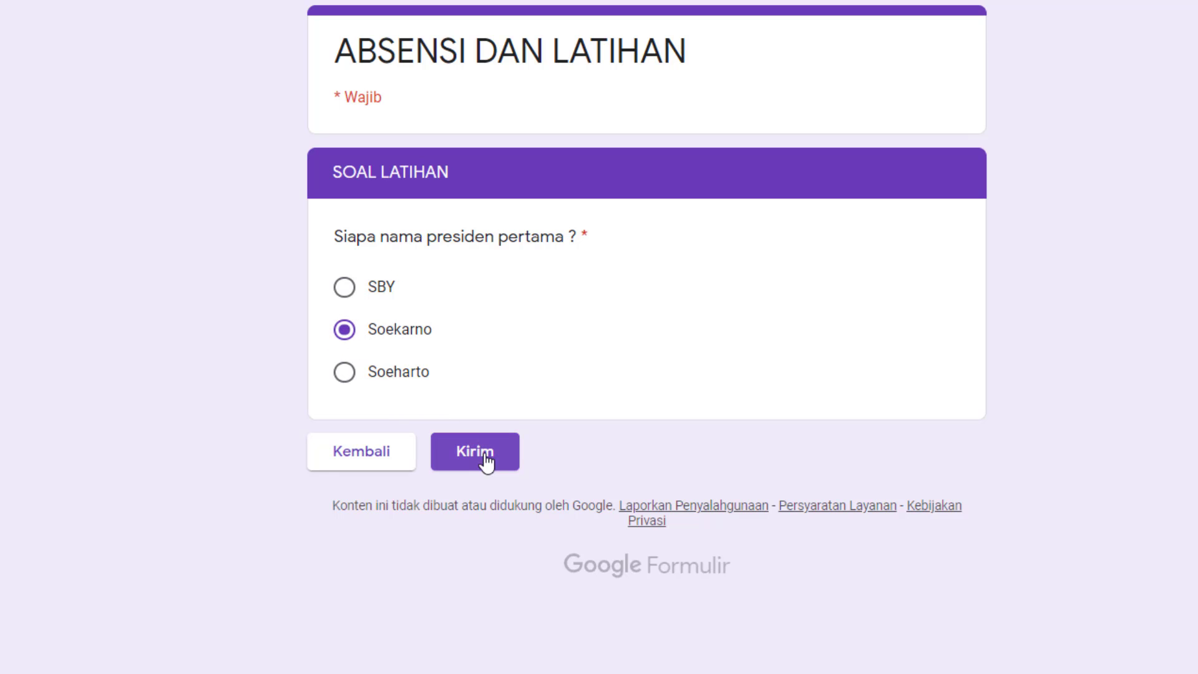
click(492, 467)
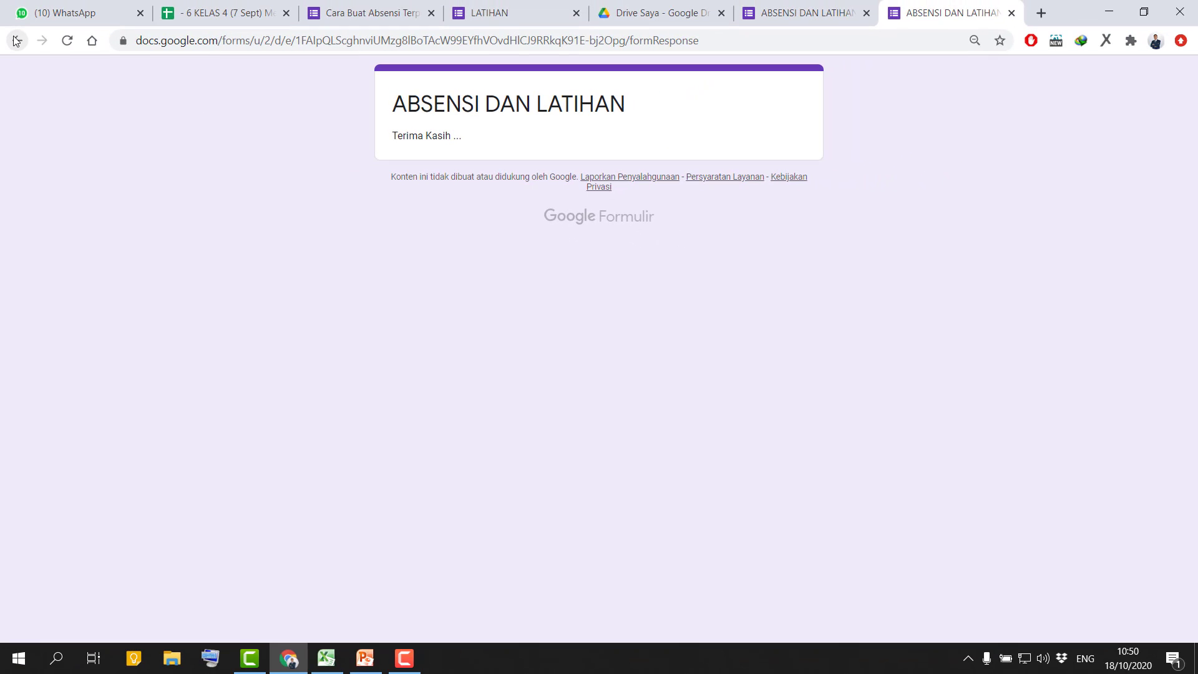
Submit a second test response for class 4B with the last listed student and the answer Soekarno, and close the preview.
click(16, 41)
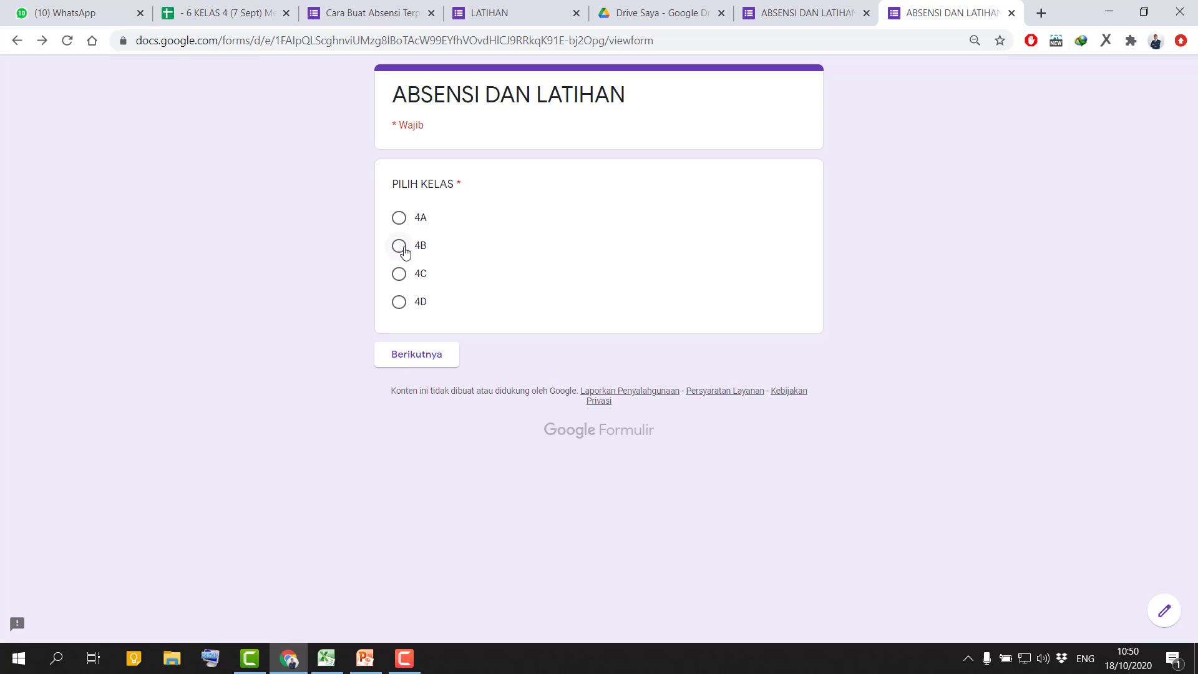
click(402, 247)
click(431, 355)
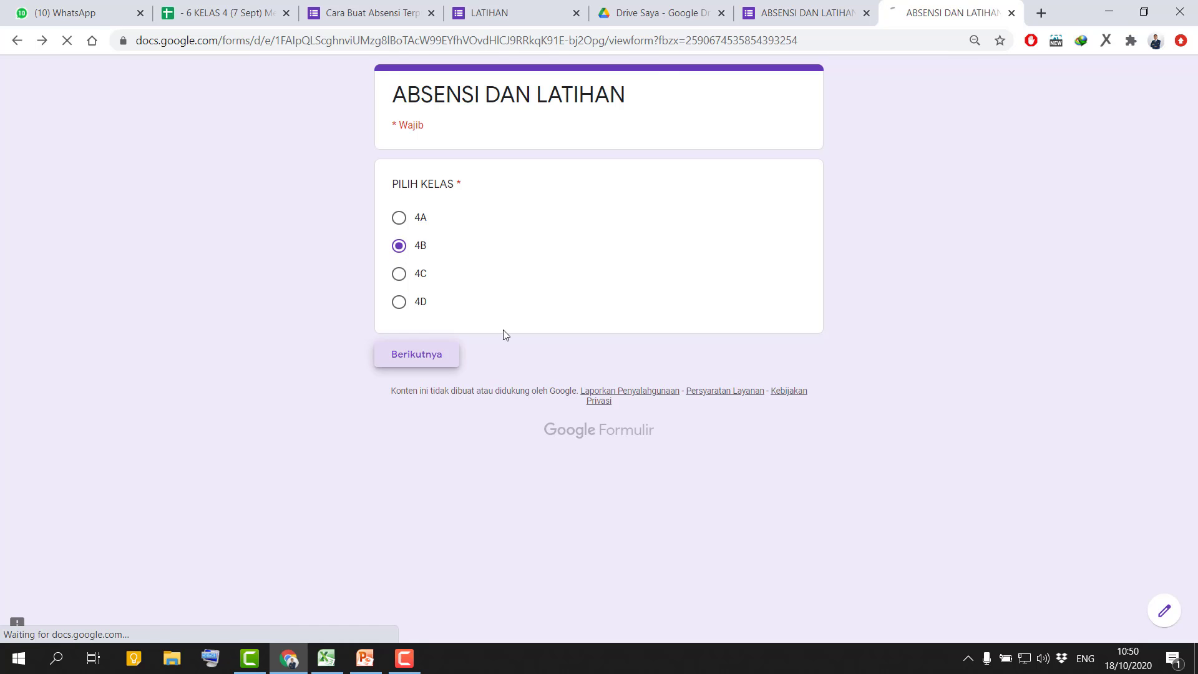
click(487, 267)
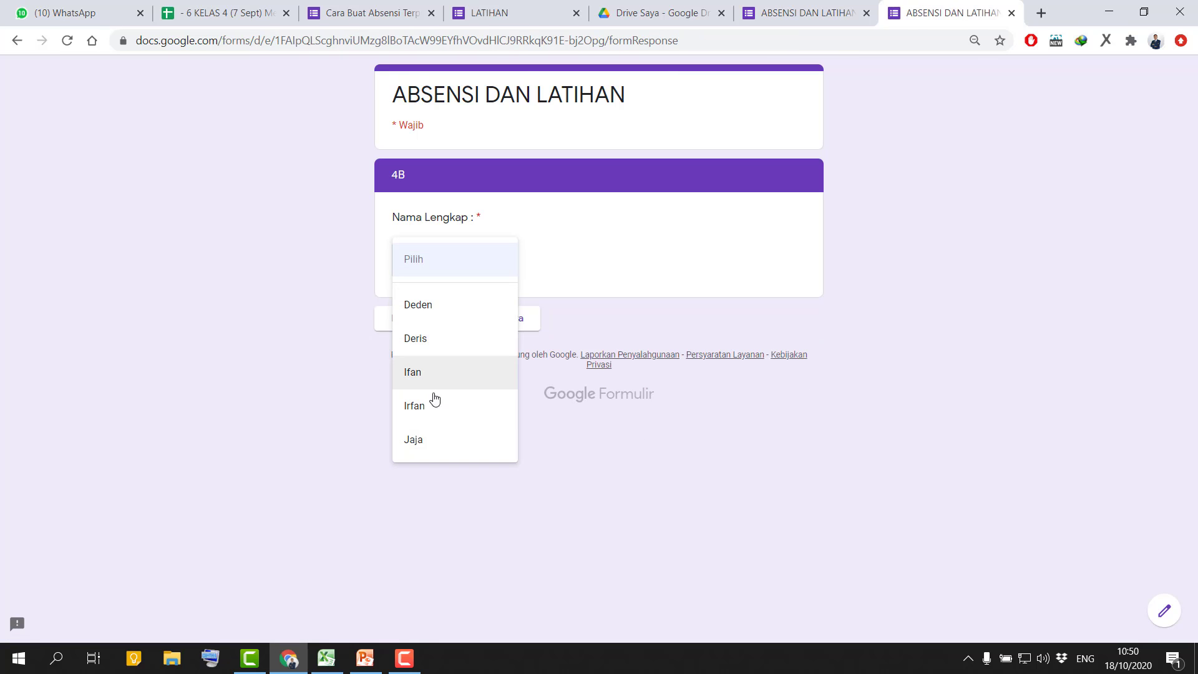
click(453, 436)
click(508, 318)
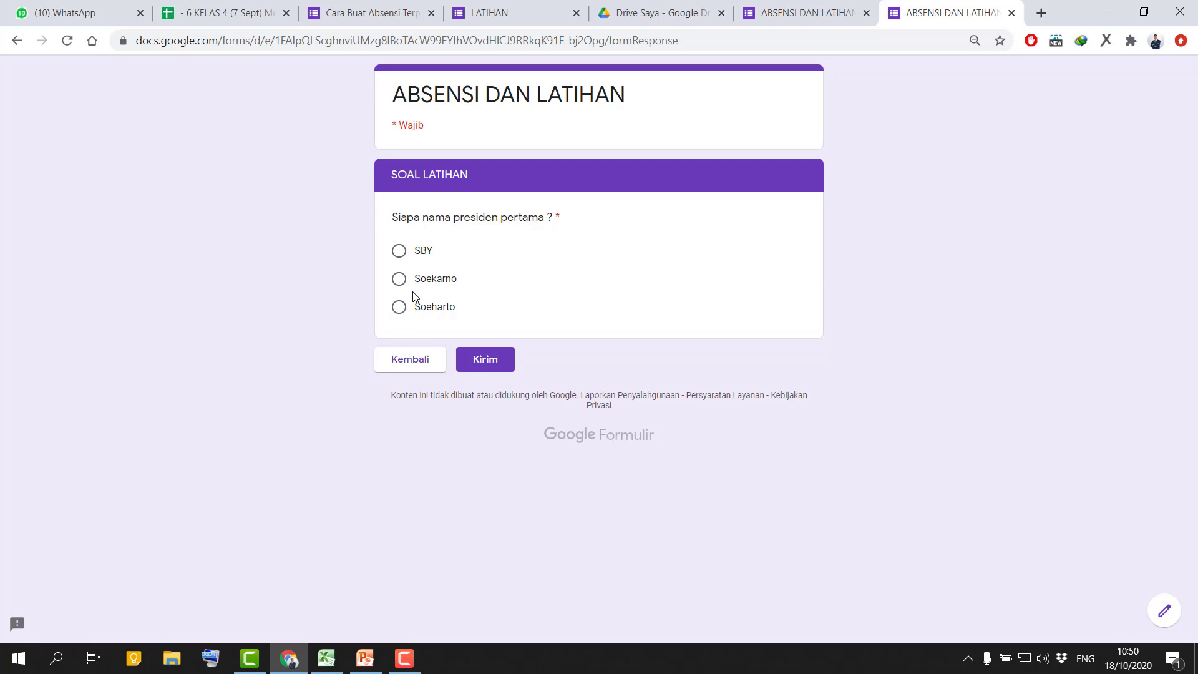
click(404, 285)
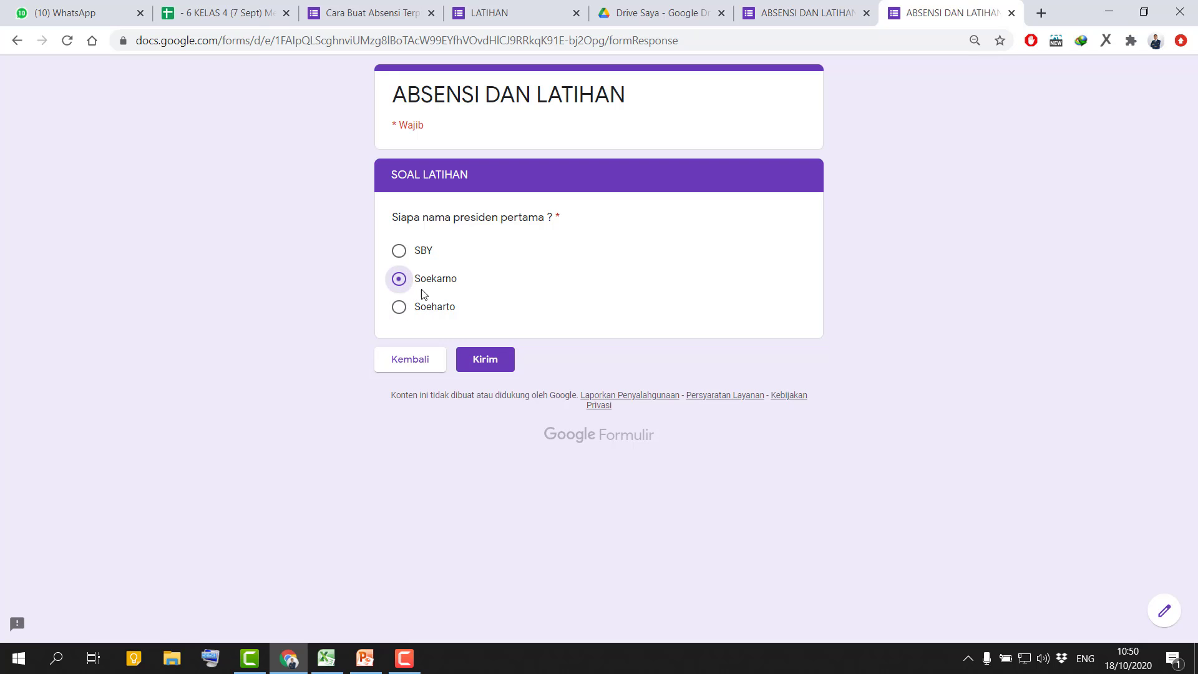
click(502, 367)
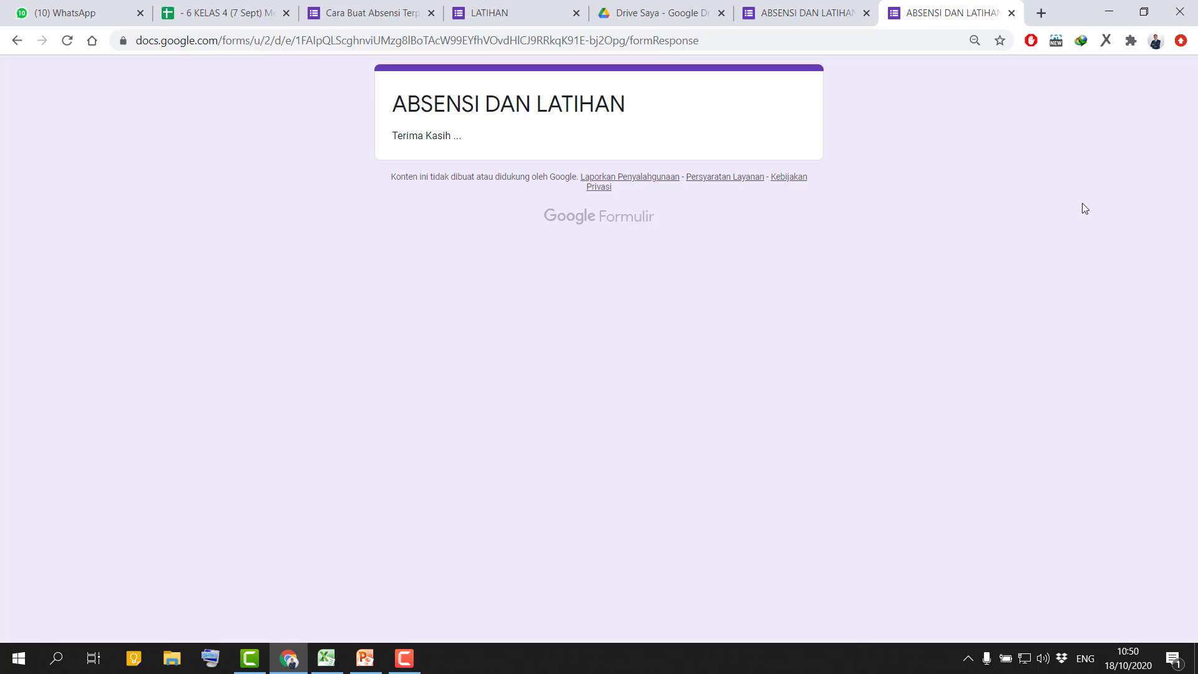
key(ctrl+w)
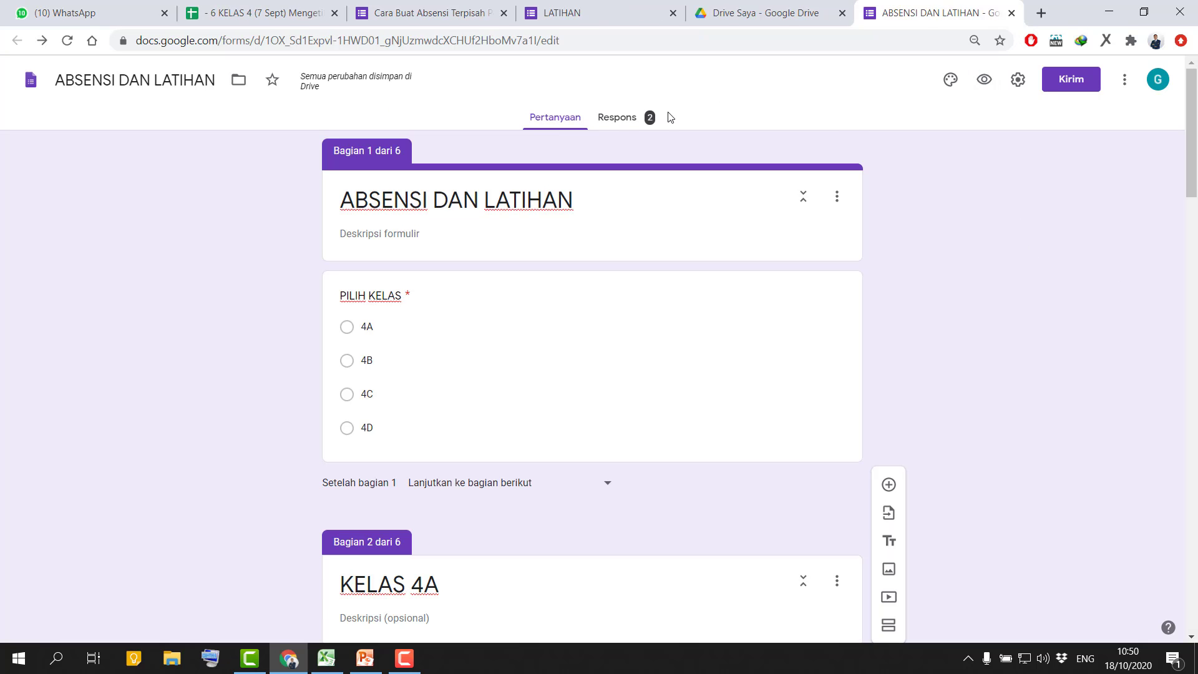
Create a new spreadsheet from the form's responses, keeping the suggested ABSENSI DAN LATIHAN response file name.
click(624, 120)
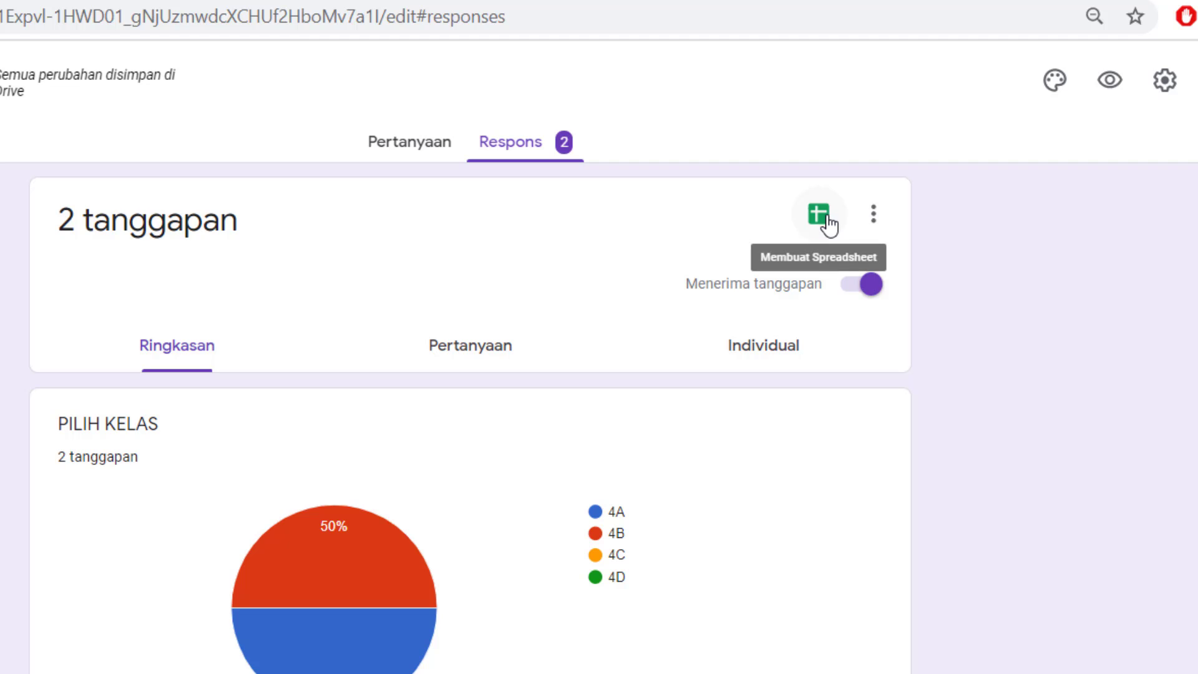
click(827, 224)
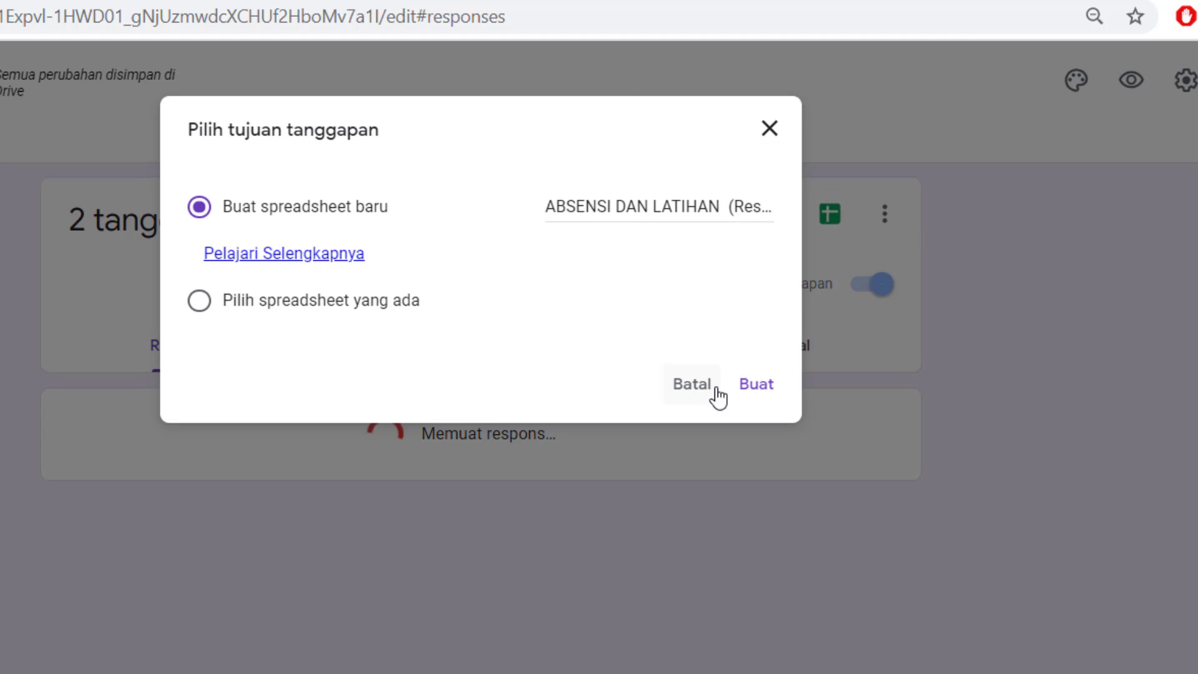
click(760, 389)
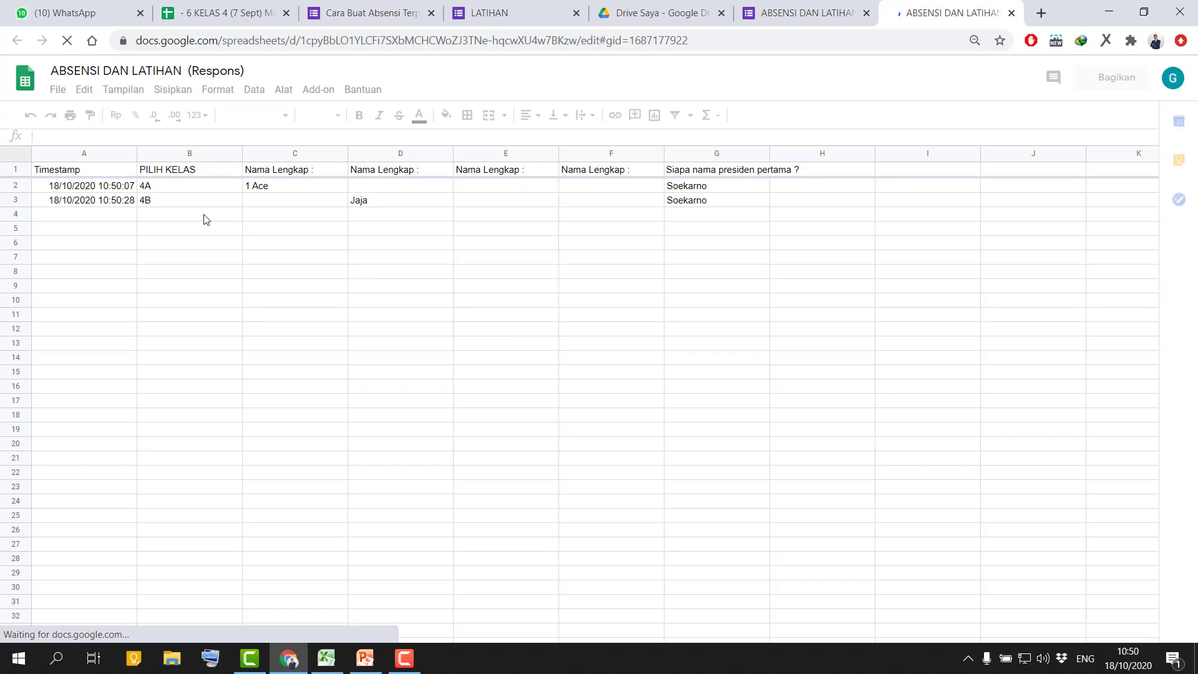
Examine how the response sheet matches each PILIH KELAS entry to its own Nama Lengkap column.
click(172, 191)
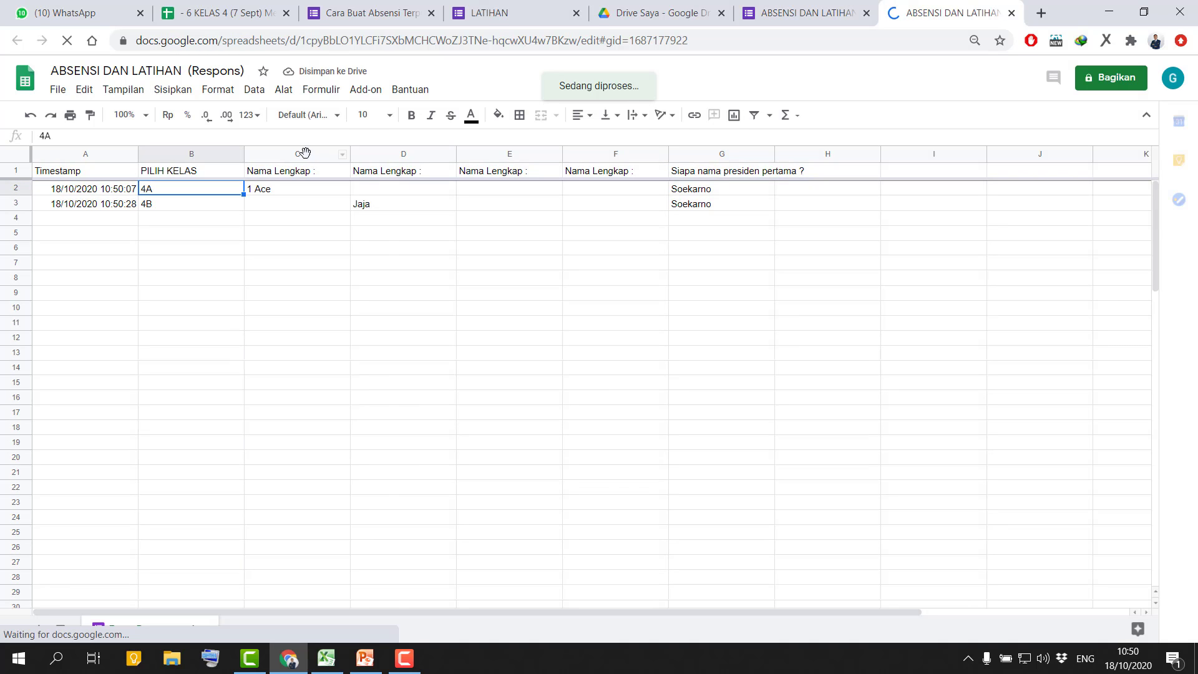
click(302, 154)
click(185, 206)
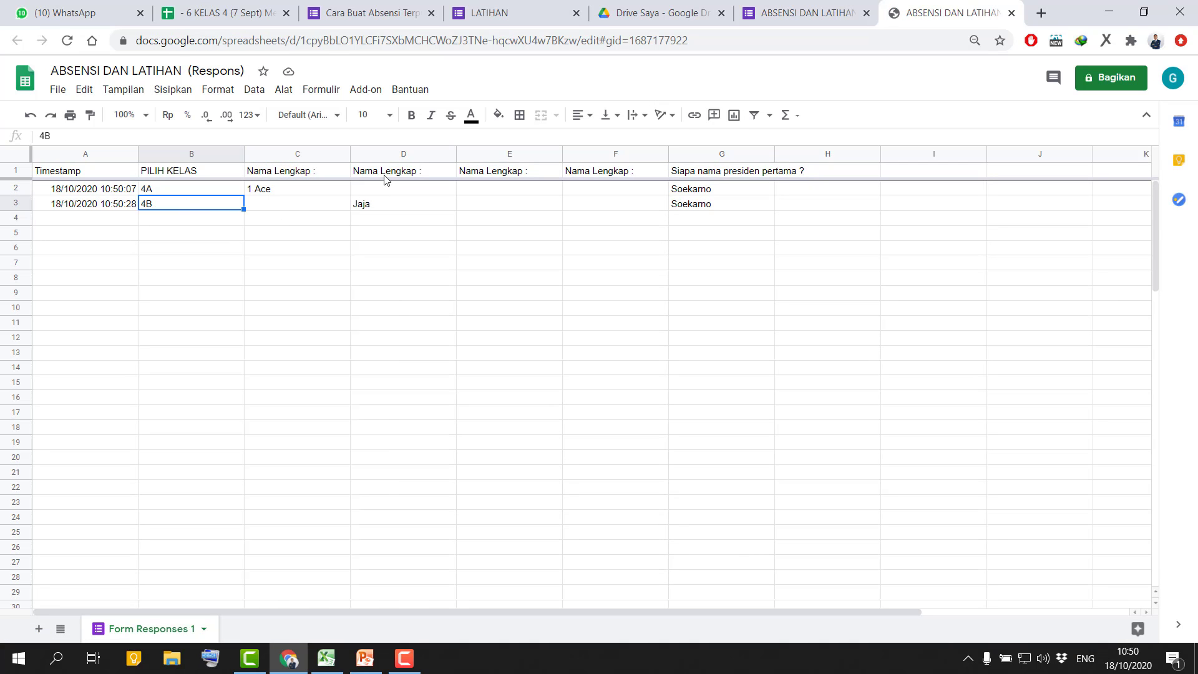
click(407, 156)
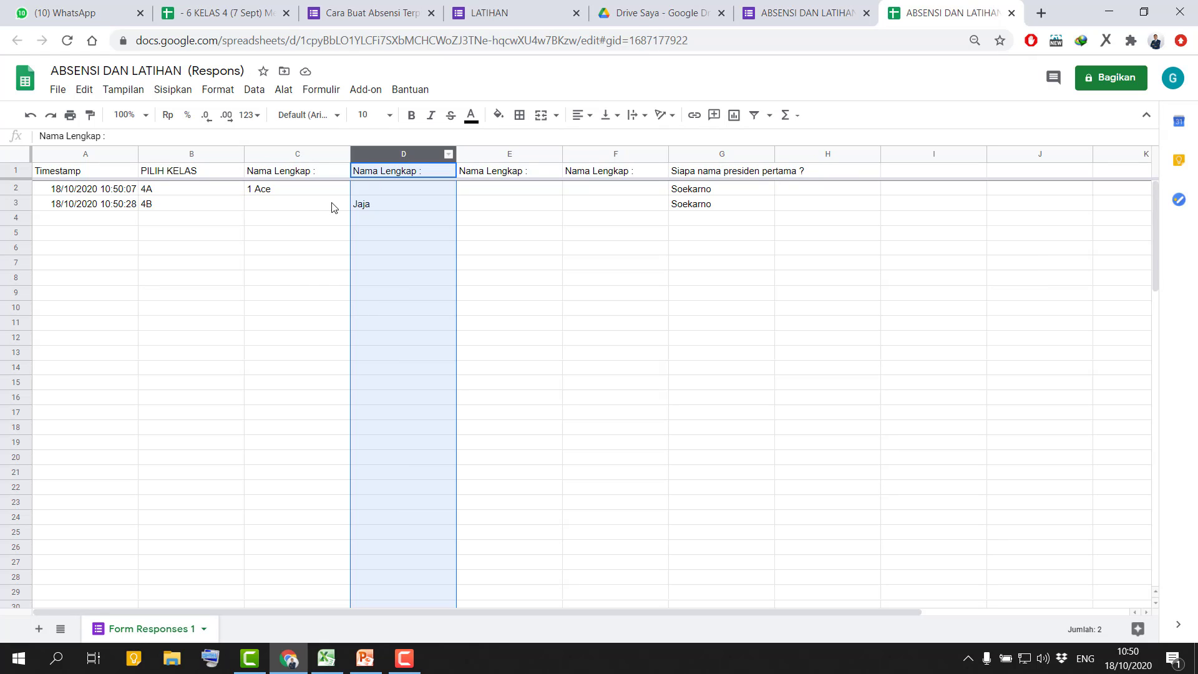
click(191, 219)
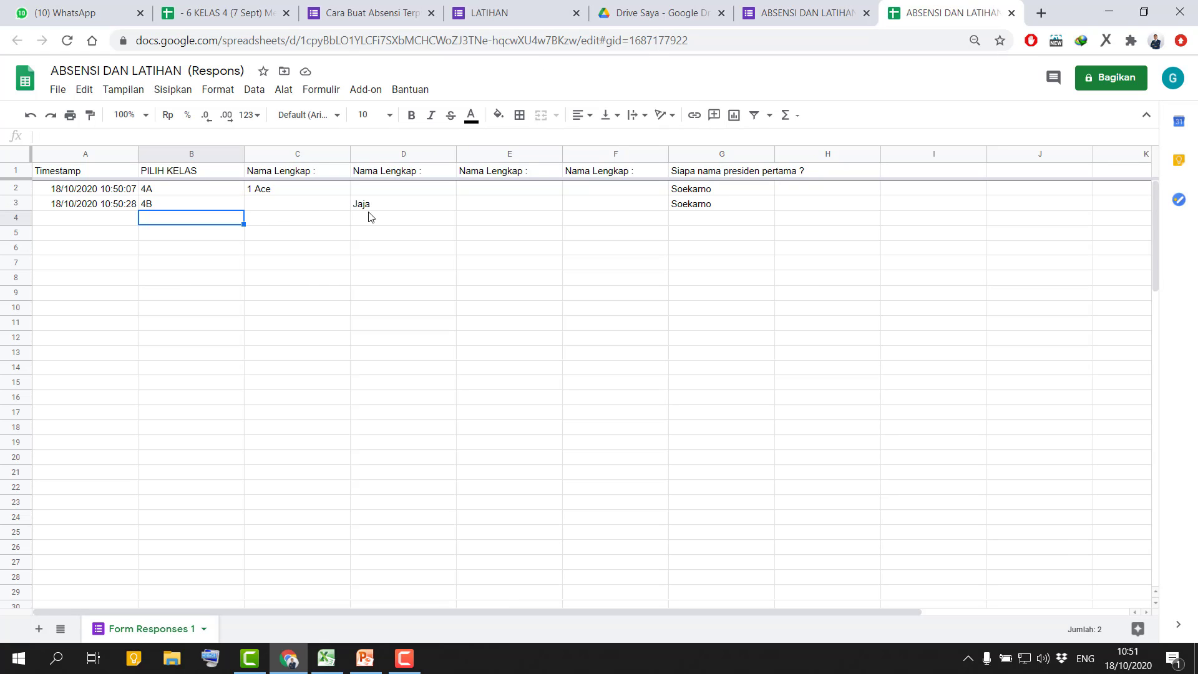
click(527, 156)
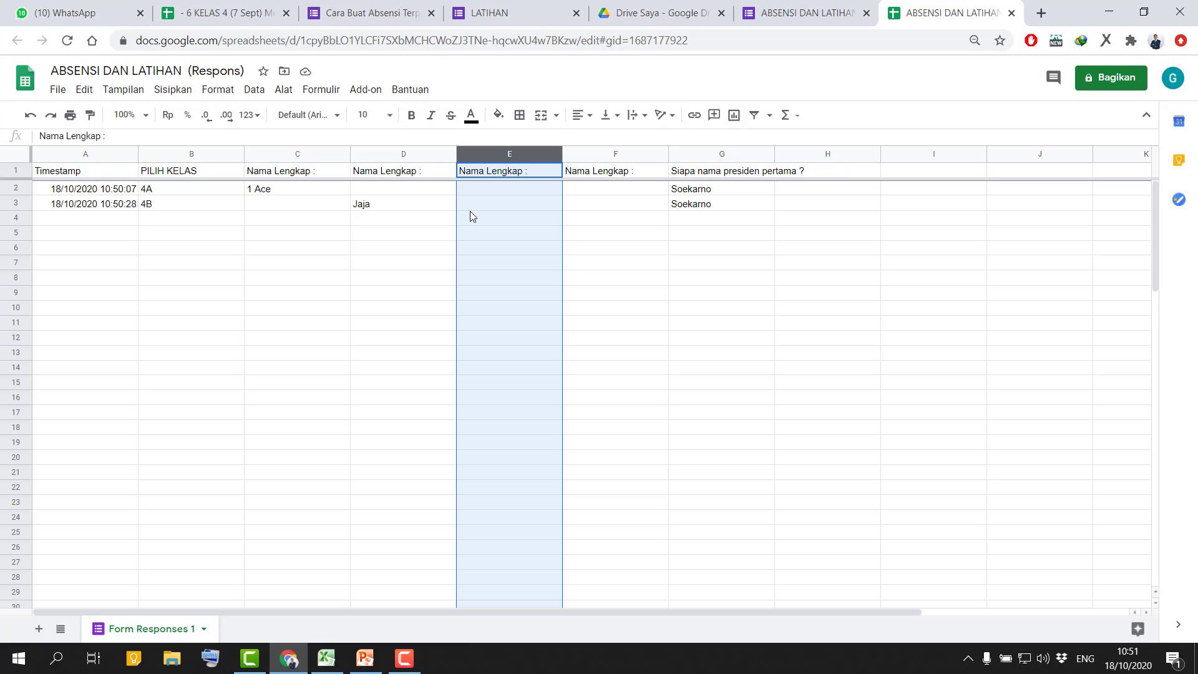